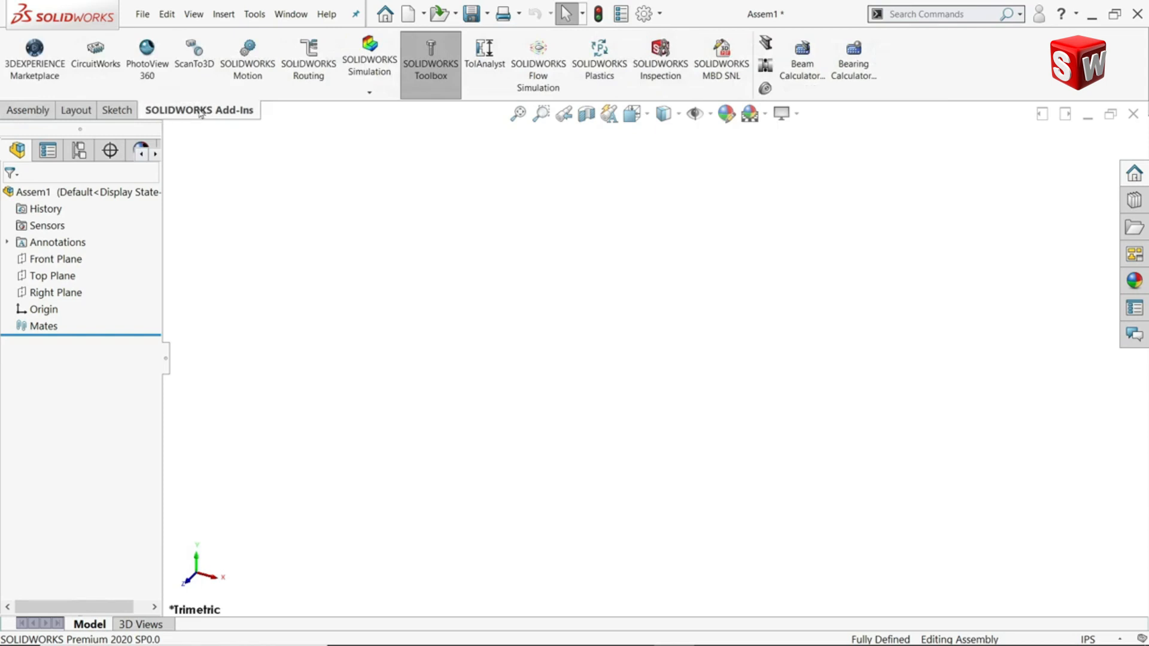
# Step: Enable the SOLIDWORKS Routing add-in and start a new piping route by inserting a library flange
pyautogui.click(309, 79)
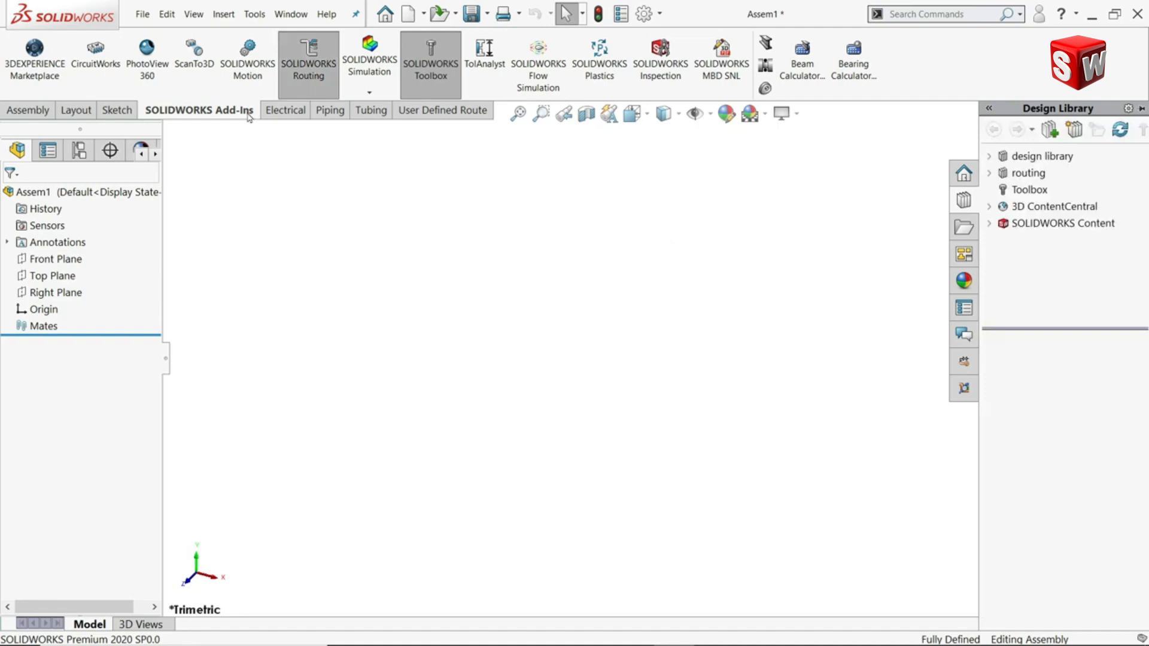
pyautogui.click(327, 110)
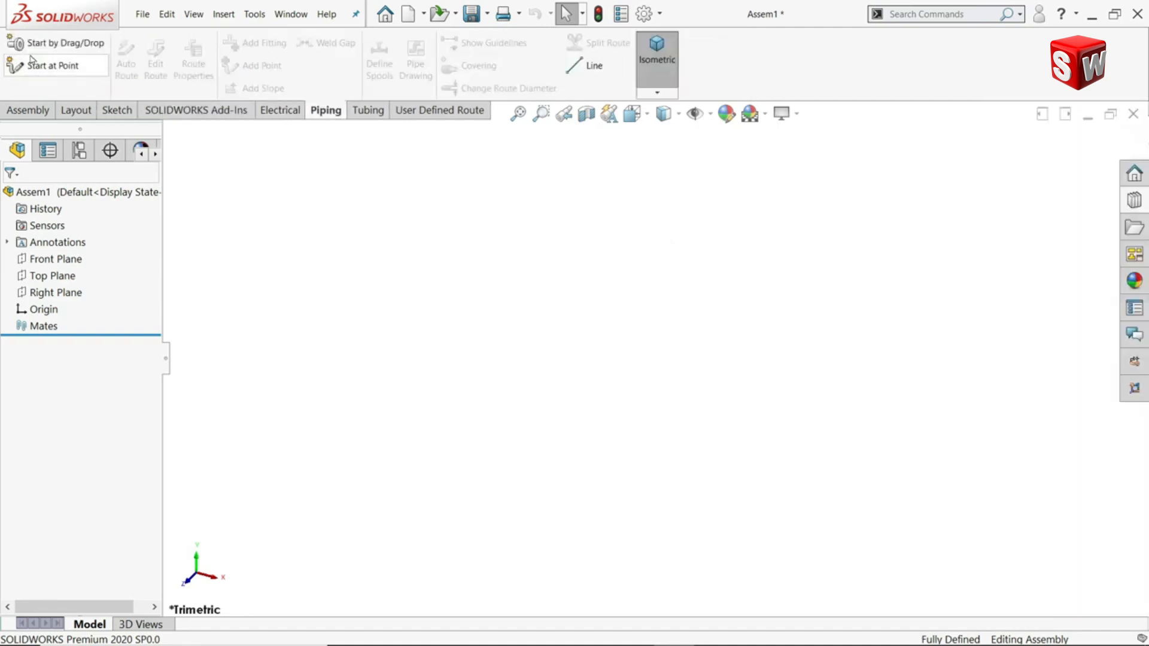
pyautogui.click(80, 50)
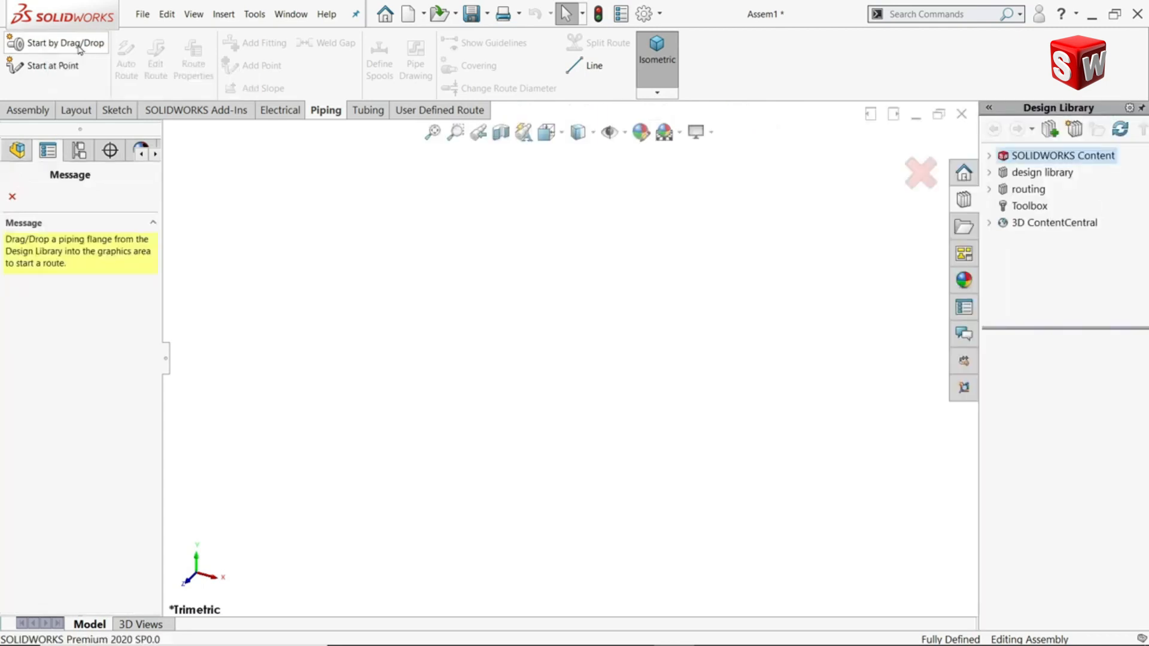
# Step: Browse the design library to the flanges folder under routing and piping
pyautogui.click(990, 173)
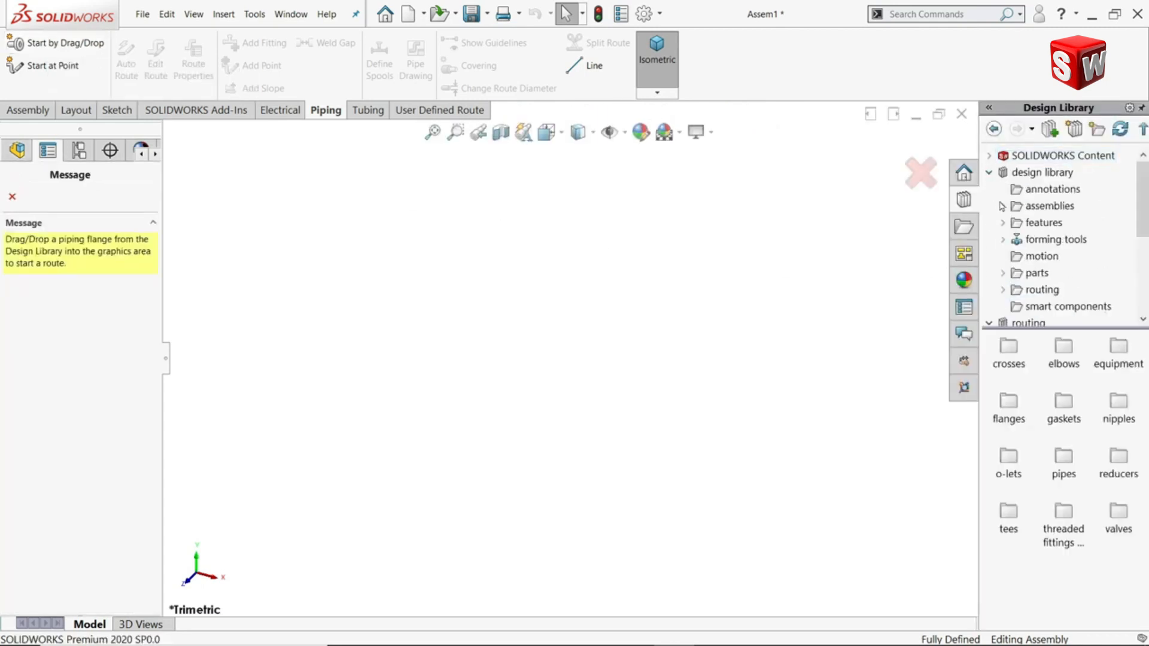
pyautogui.click(1003, 291)
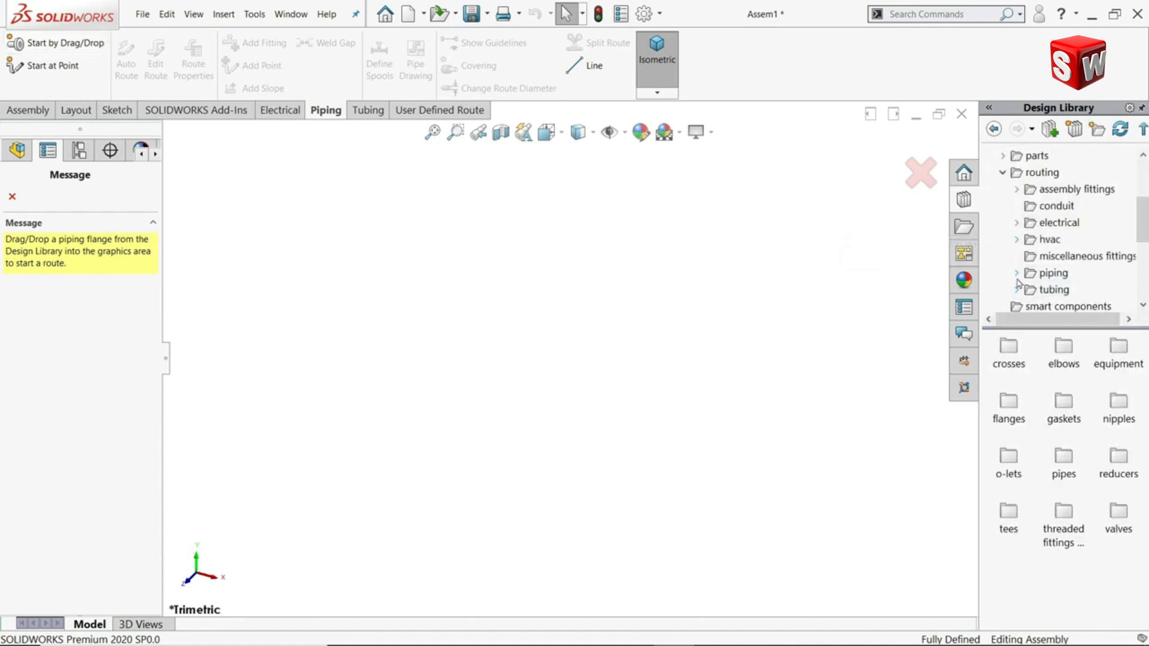
pyautogui.click(1017, 277)
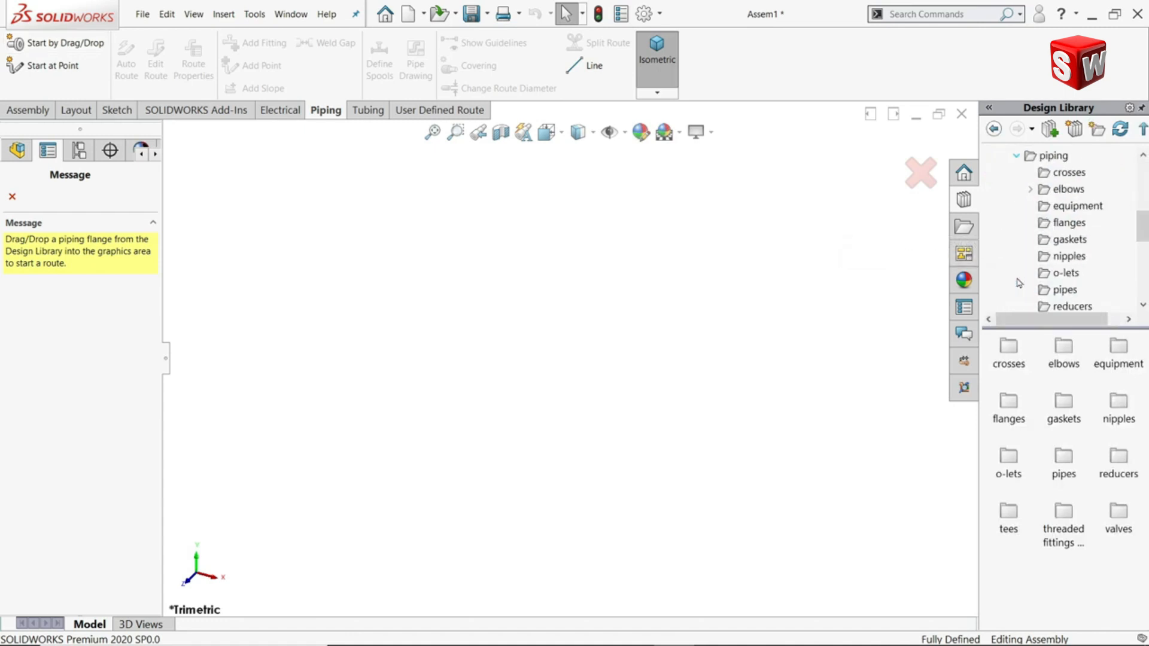
pyautogui.click(1069, 223)
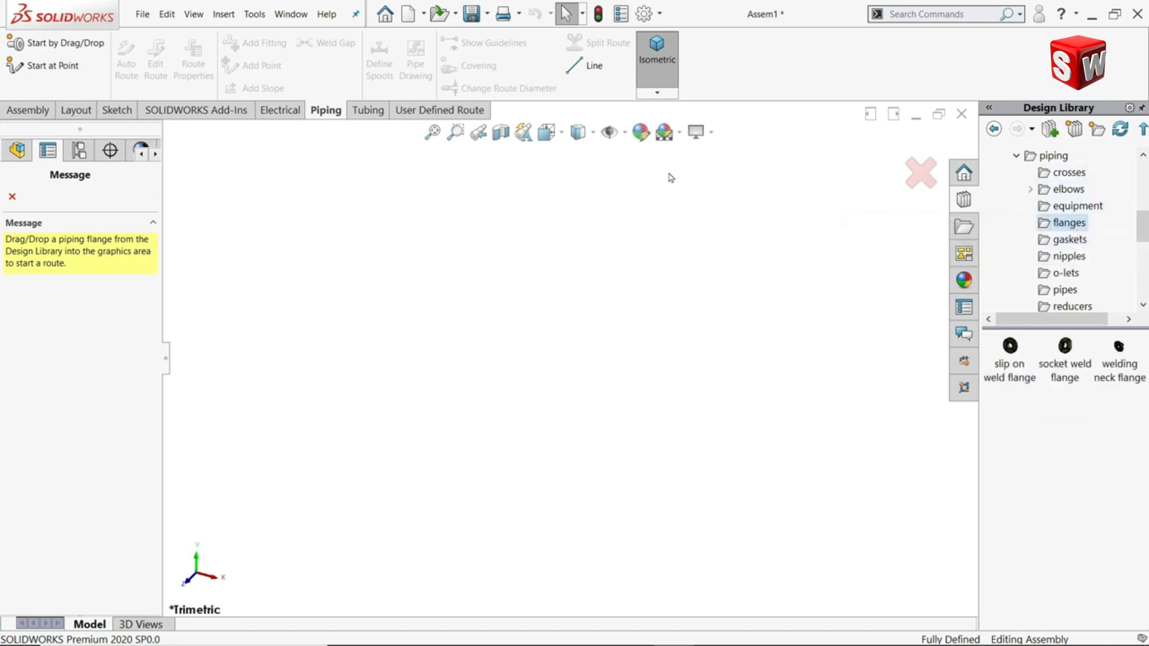
# Step: Turn on the display of origins in the graphics area
pyautogui.click(626, 137)
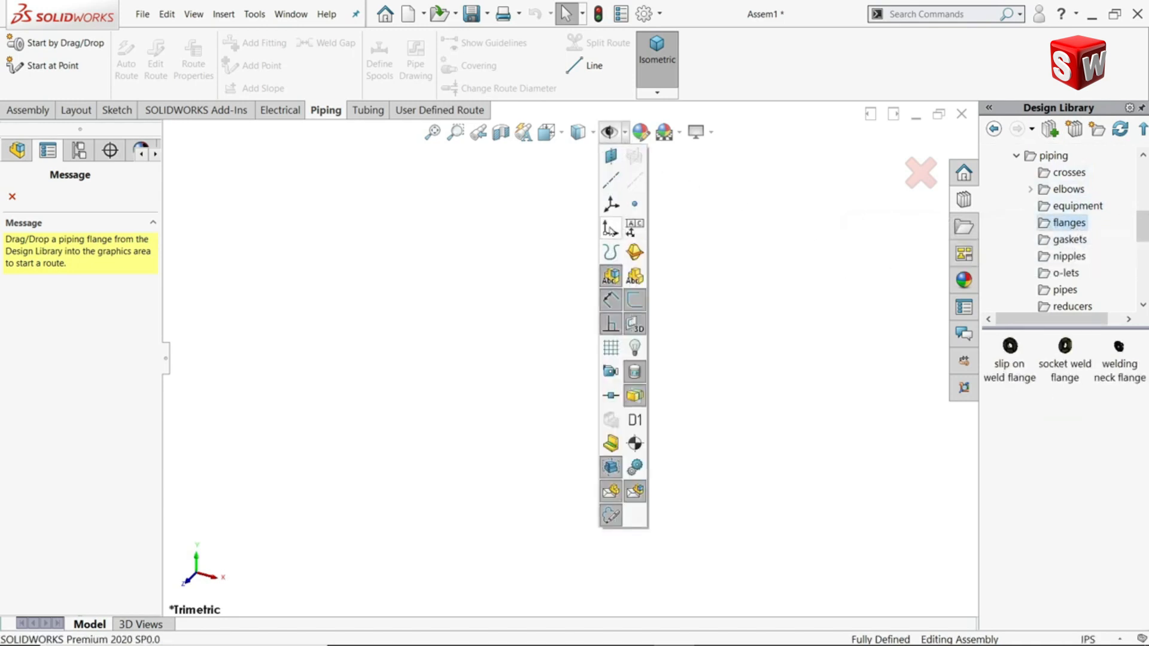
pyautogui.click(611, 228)
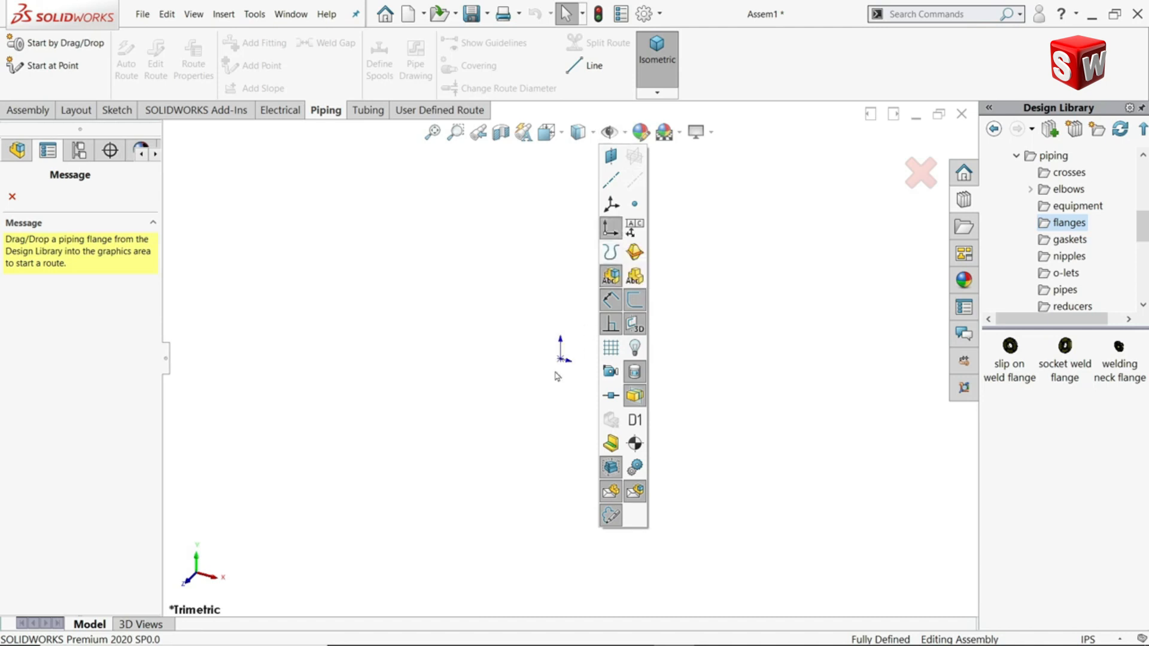
pyautogui.click(480, 206)
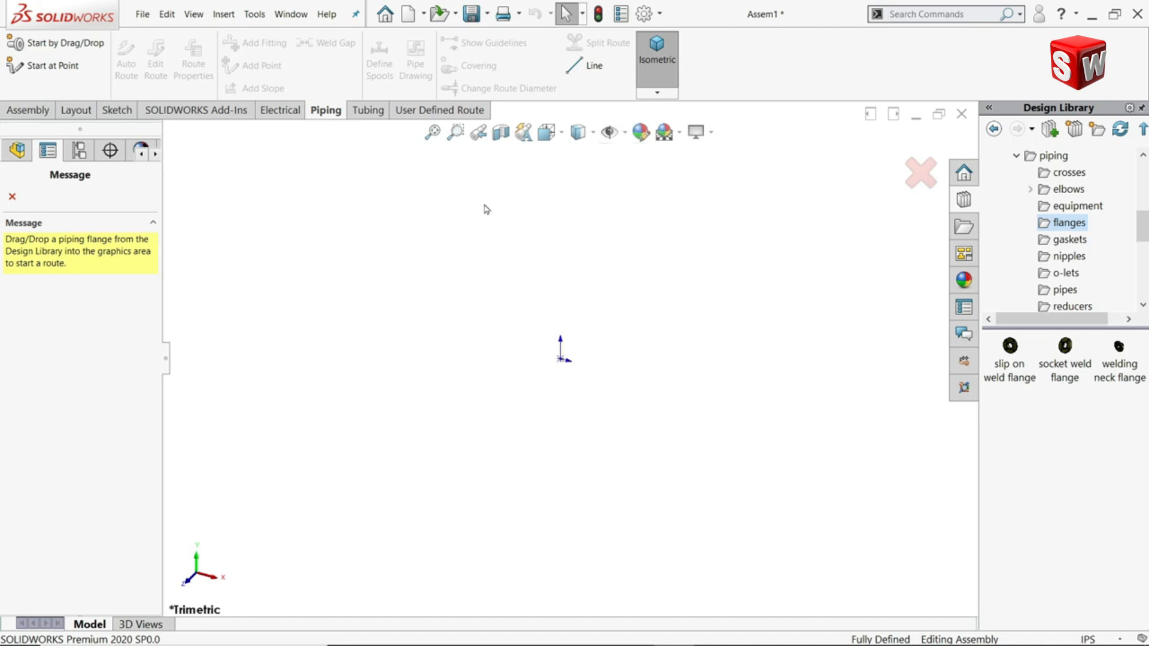
# Step: Place a slip on weld flange at the assembly origin using the configuration Slip On Flange 150-NPS5
pyautogui.moveTo(1015, 363)
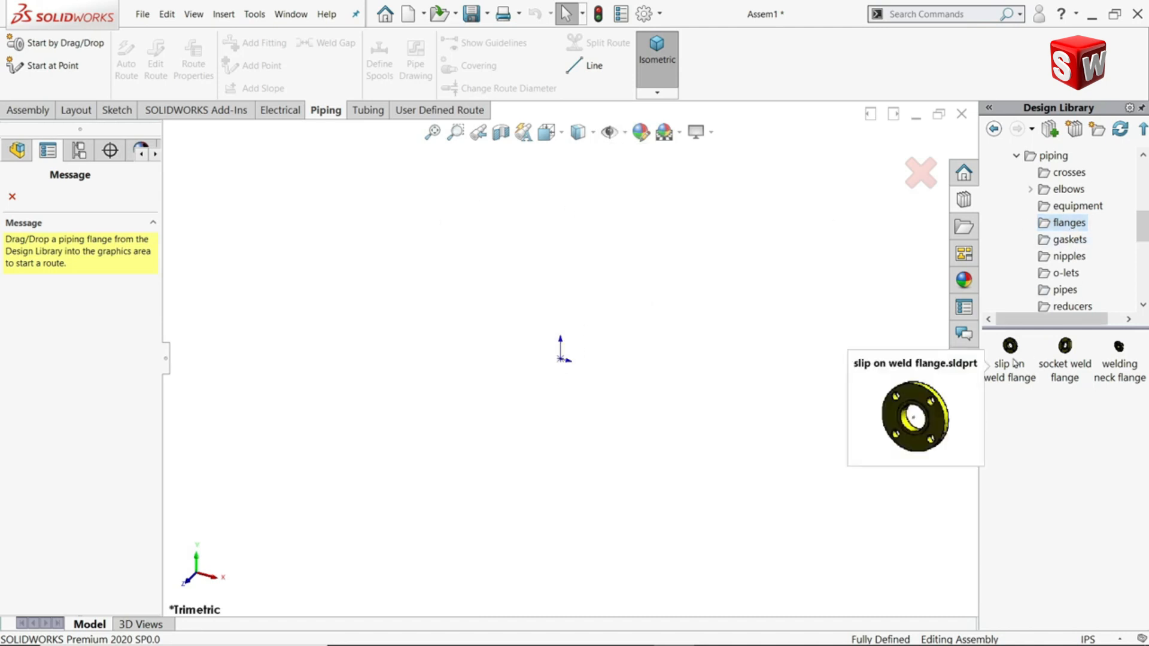
pyautogui.moveTo(1014, 363); pyautogui.dragTo(570, 360)
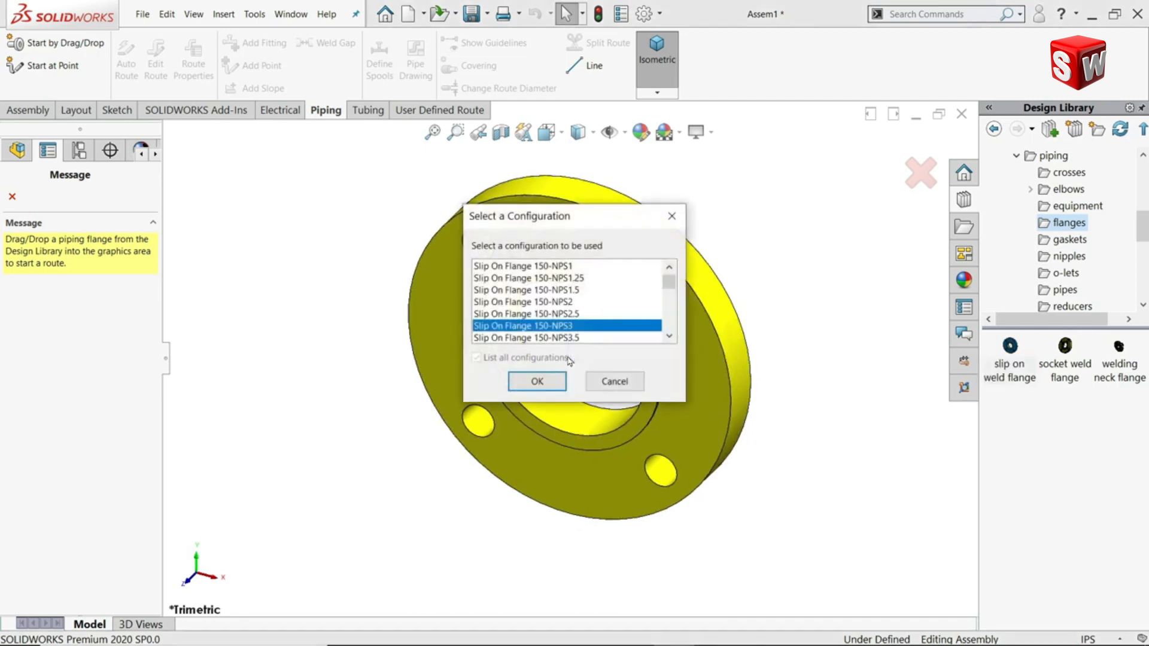
pyautogui.click(670, 336)
pyautogui.click(669, 336)
pyautogui.click(669, 336)
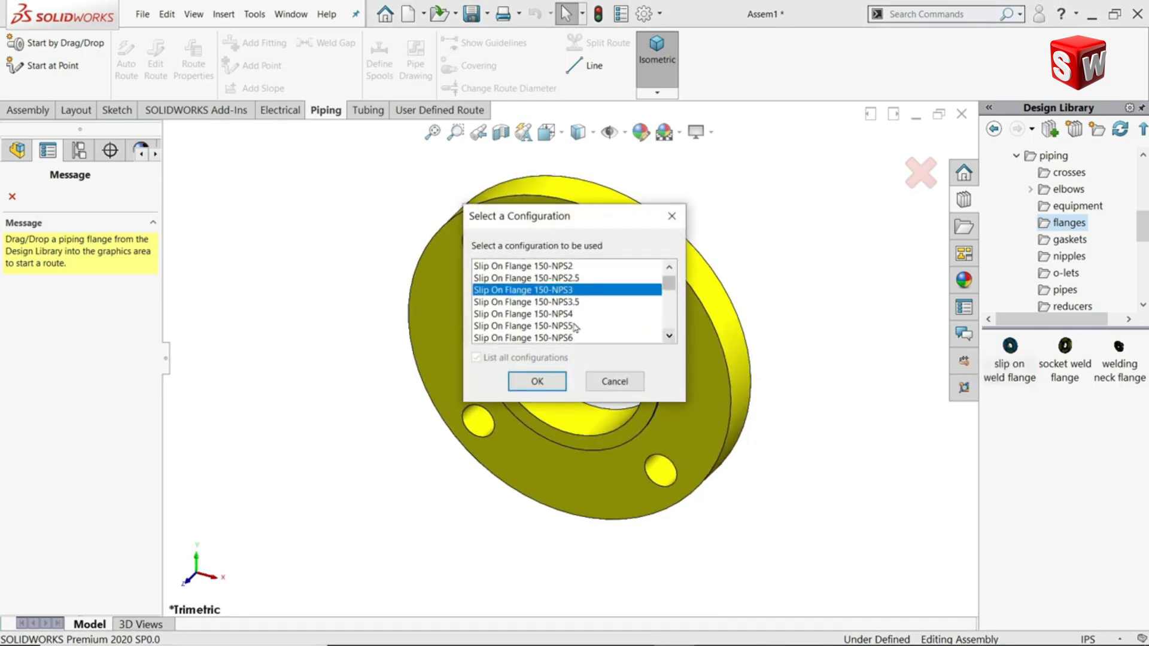
pyautogui.click(543, 327)
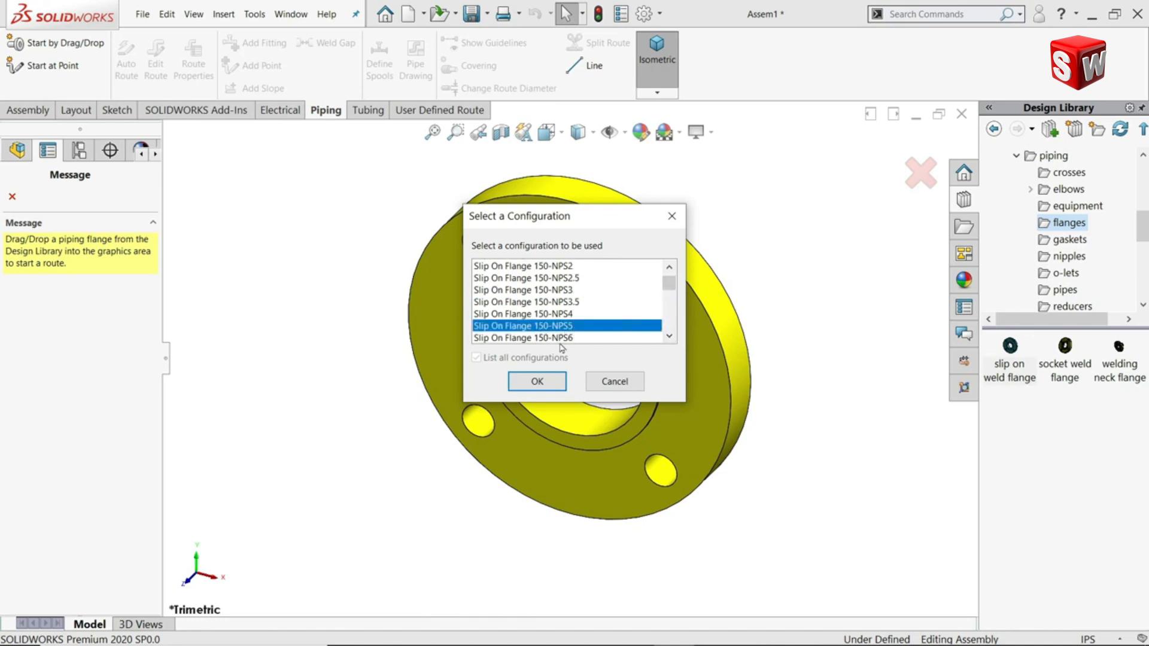
pyautogui.click(537, 382)
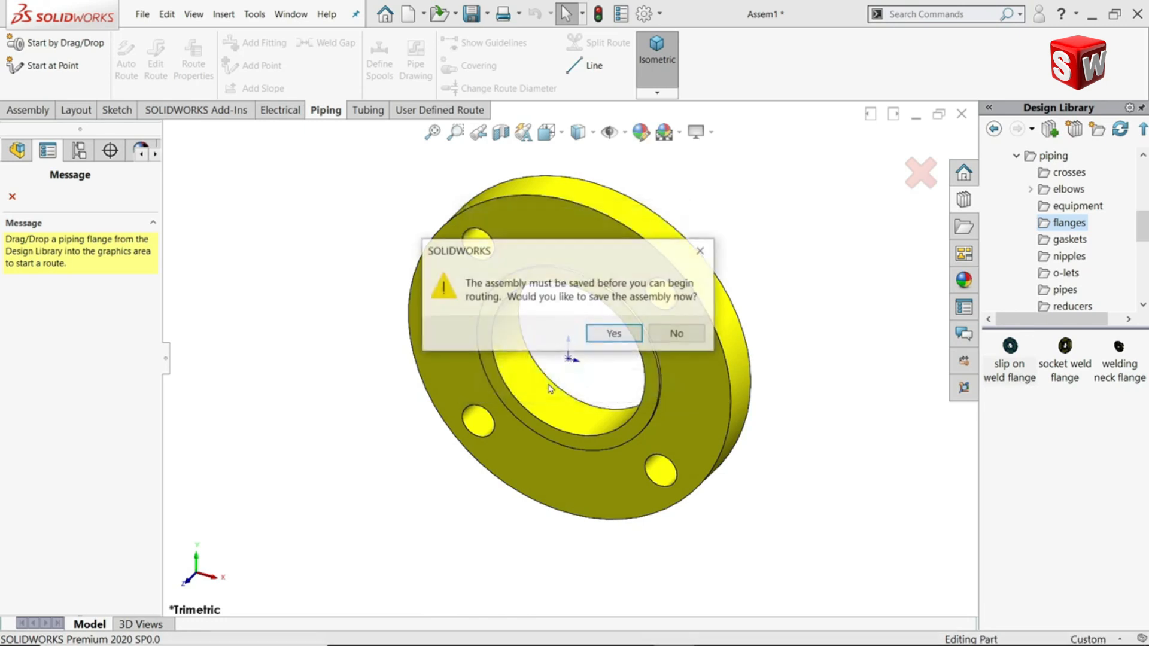
# Step: Save the assembly as Assem1 in the desktop folder Exercise 151 Pipe routing, replacing the existing file
pyautogui.click(613, 334)
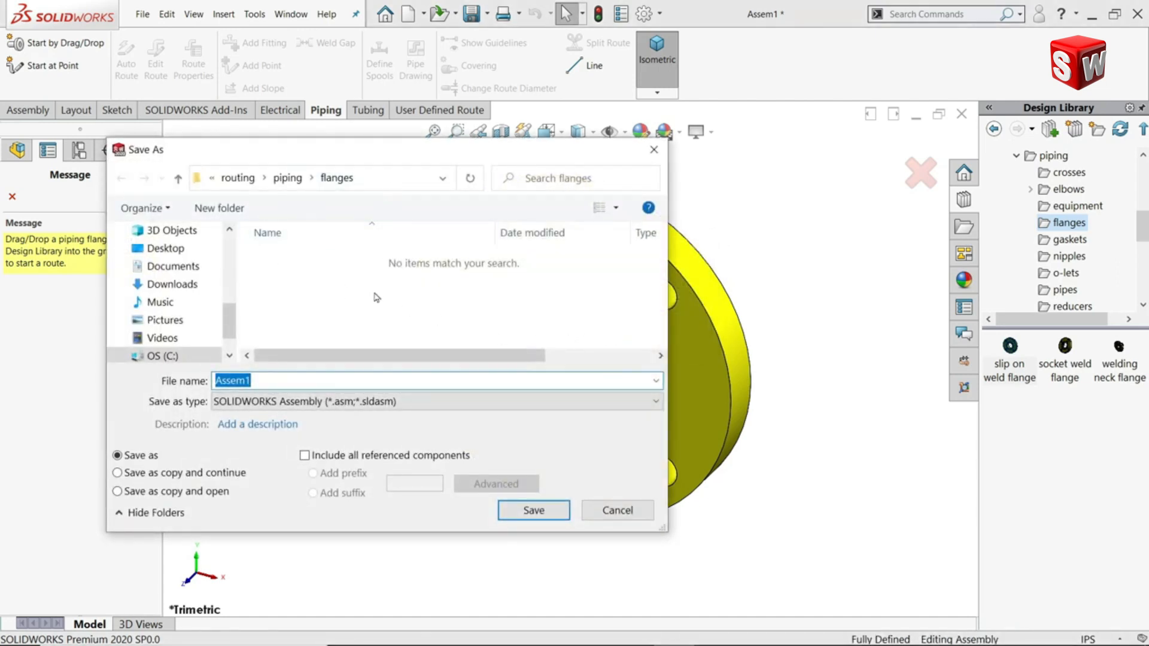
pyautogui.click(167, 248)
pyautogui.scroll(-3, 497, 258)
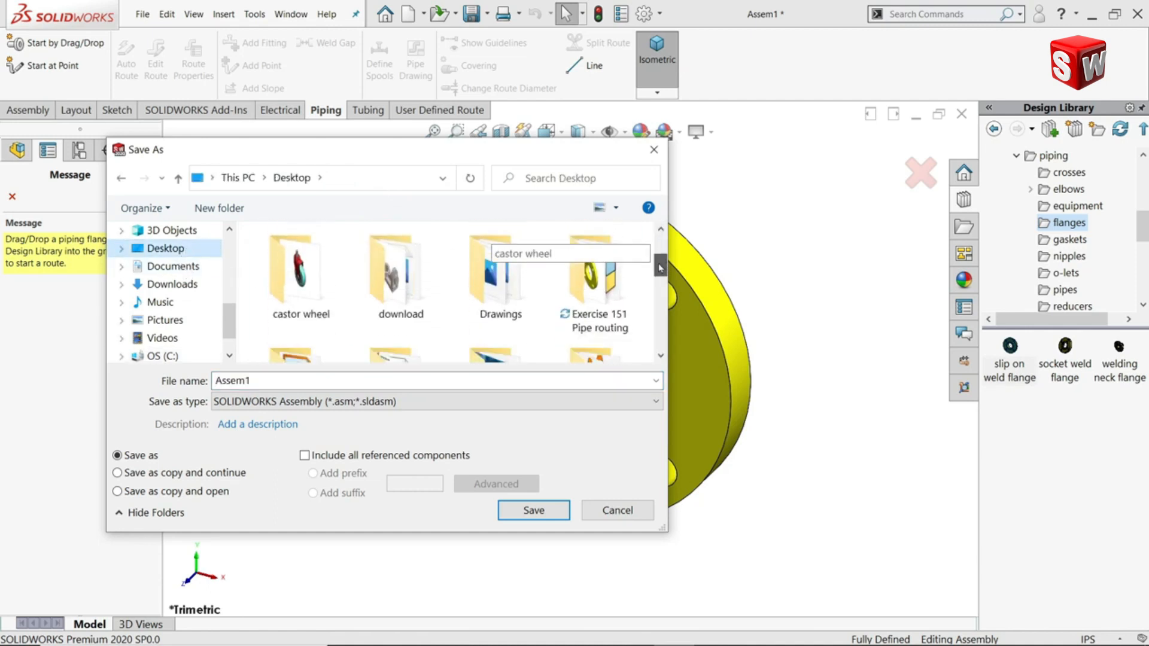
pyautogui.doubleClick(599, 281)
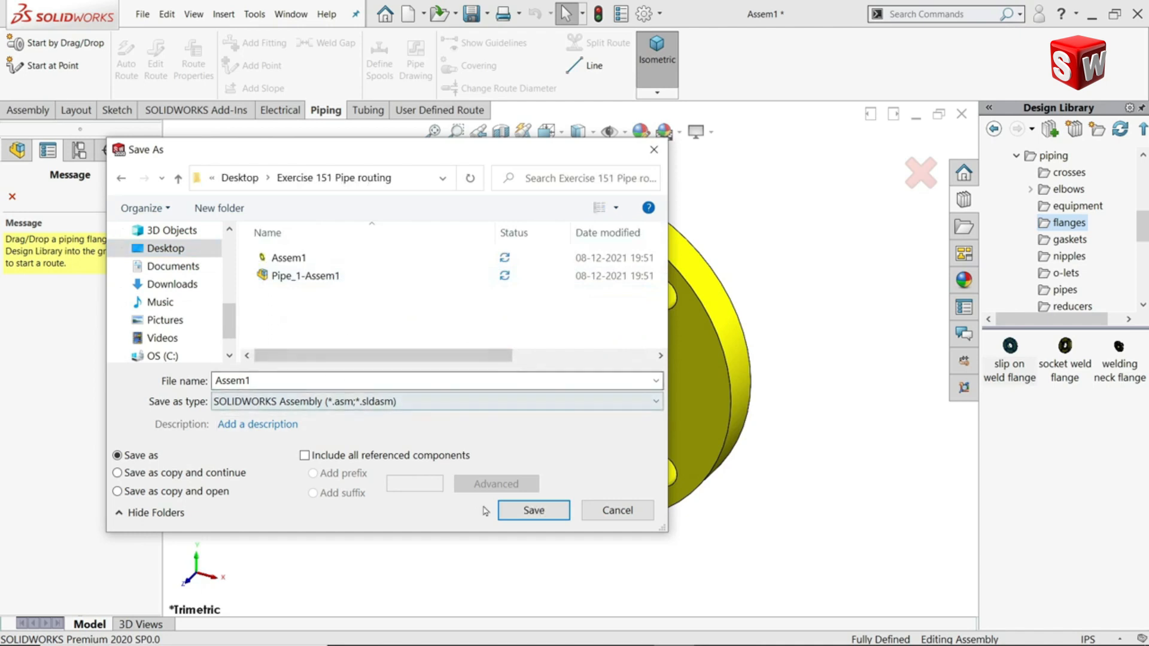
pyautogui.click(533, 510)
pyautogui.click(616, 338)
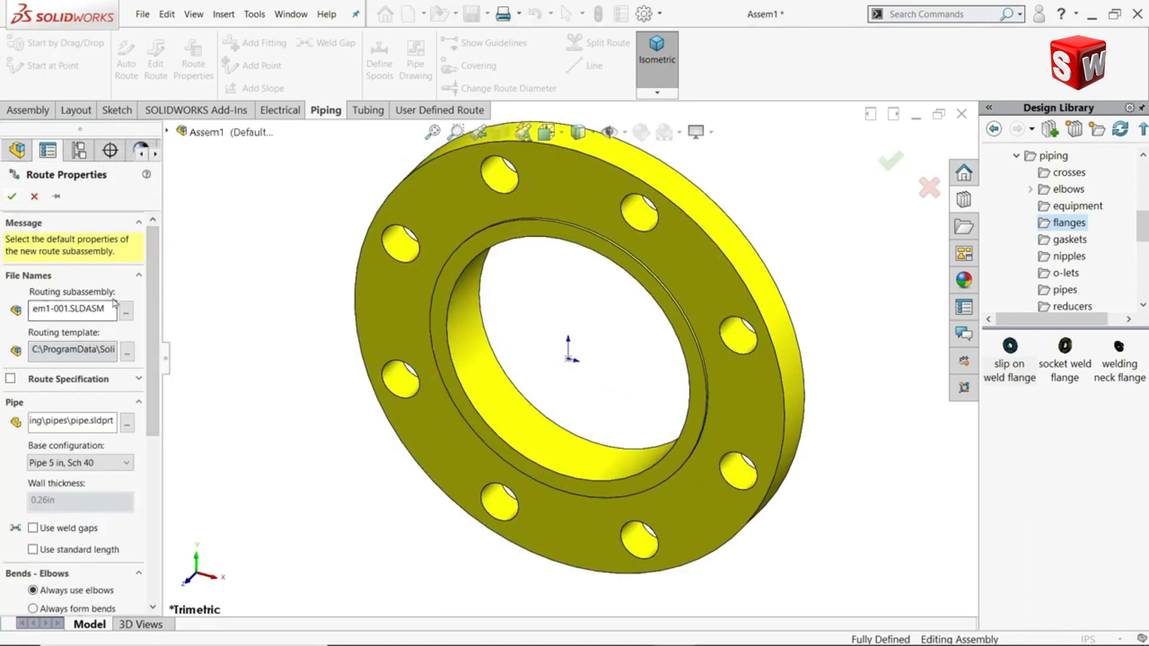
# Step: Review and accept the route properties with Pipe 5 in, Sch 40 and elbows always used as 90L LR Inch 5 Sch40
pyautogui.moveTo(153, 341); pyautogui.dragTo(153, 395)
pyautogui.click(114, 358)
pyautogui.click(118, 365)
pyautogui.scroll(-3, 118, 365)
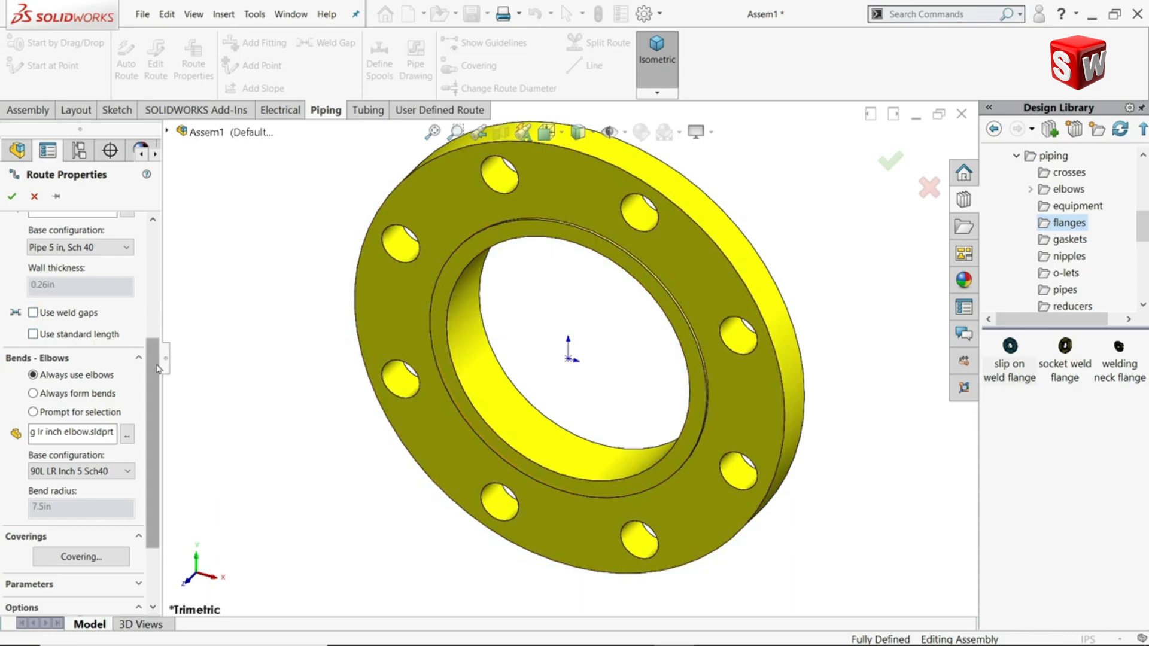
pyautogui.scroll(-3, 157, 369)
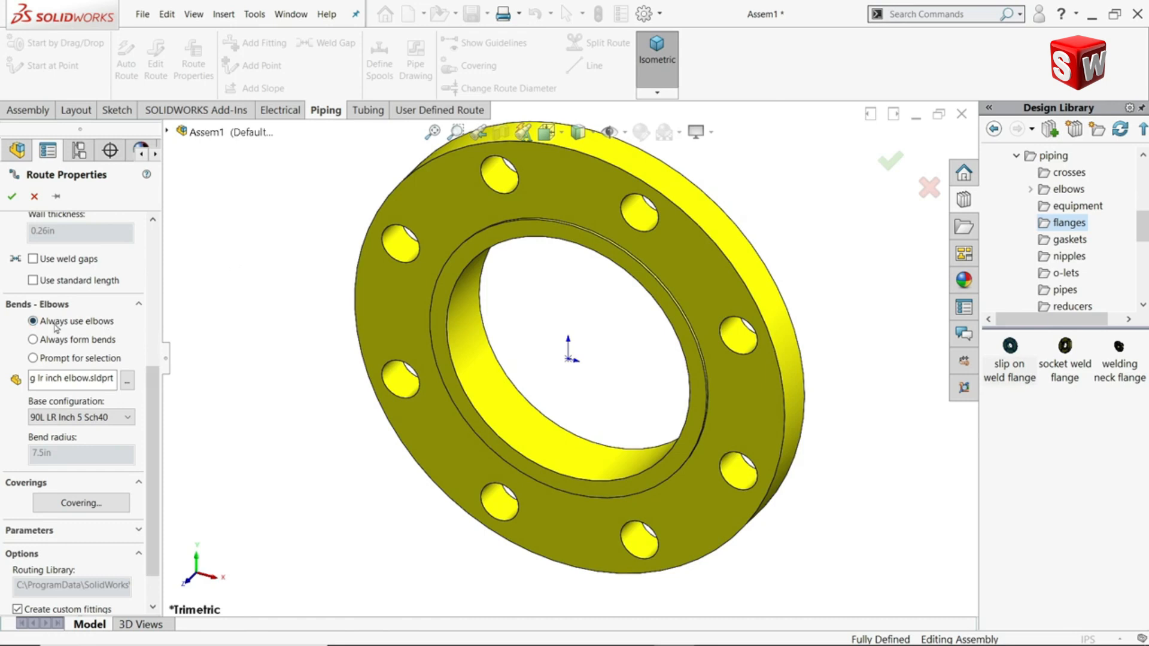
pyautogui.click(97, 419)
pyautogui.click(114, 423)
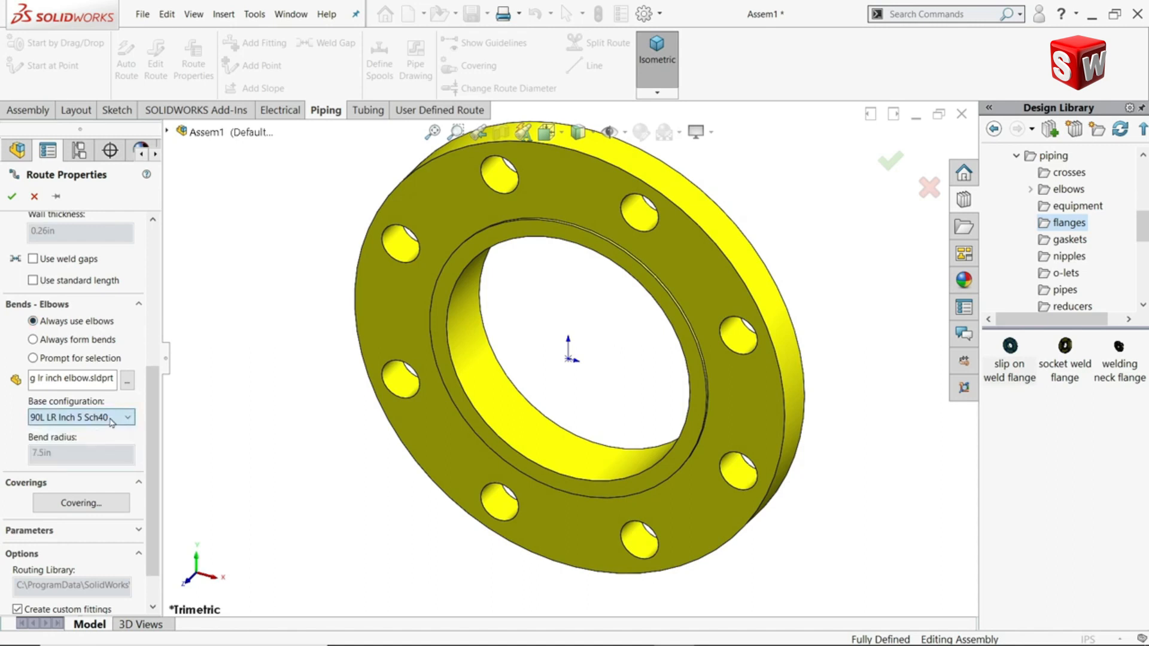
pyautogui.scroll(-2, 152, 425)
pyautogui.scroll(2, 150, 465)
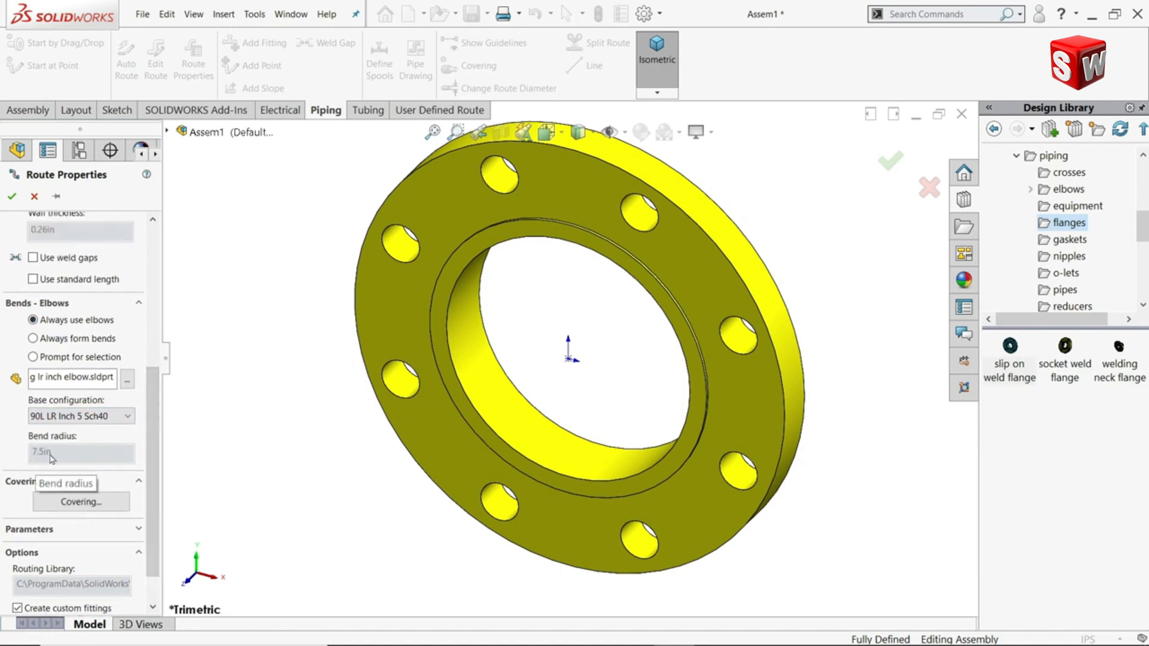
pyautogui.scroll(10, 139, 457)
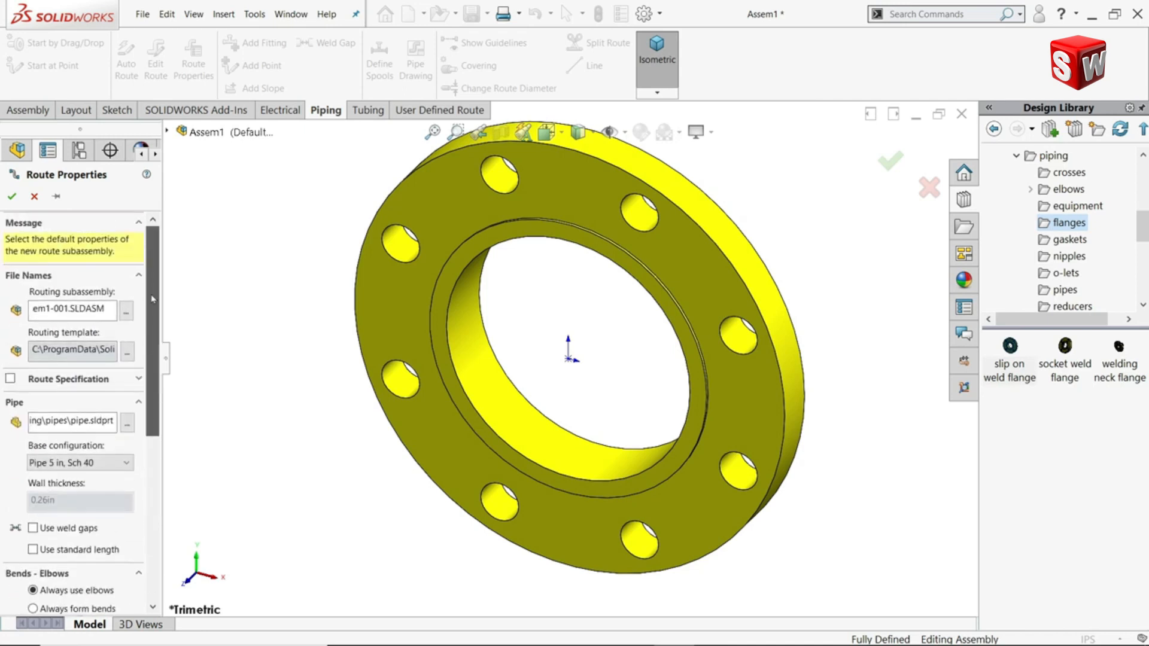
pyautogui.click(11, 197)
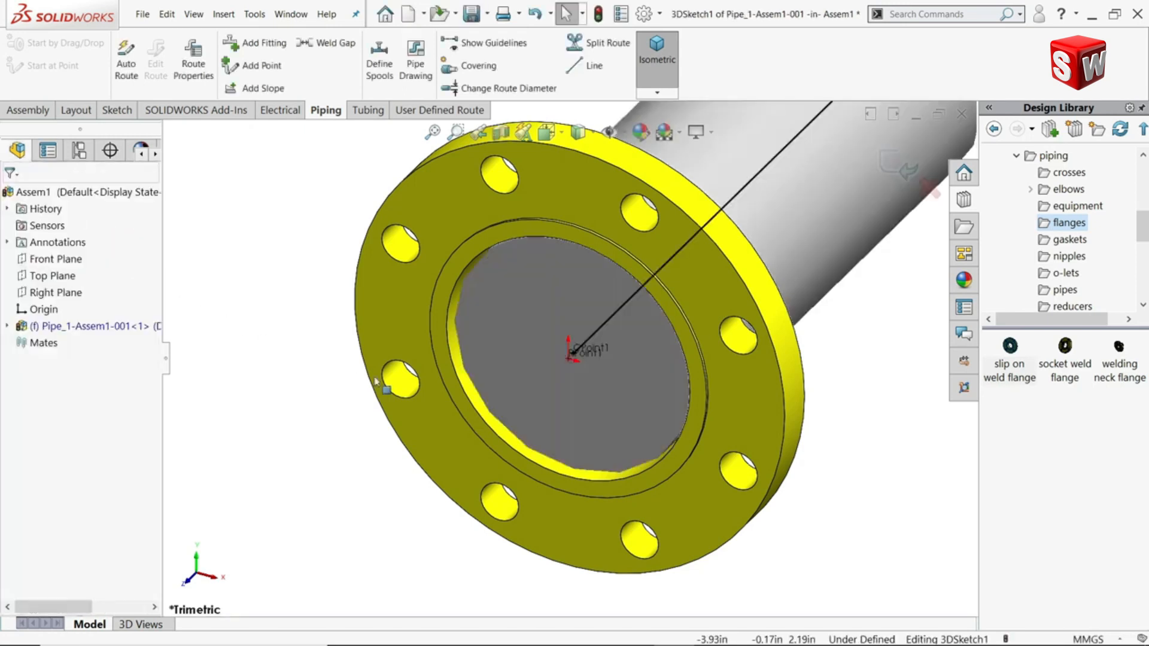
# Step: Lengthen the pipe stub behind the flange by moving its route endpoint to about -22.33 in along Z
pyautogui.scroll(3, 450, 417)
pyautogui.scroll(-2, 785, 241)
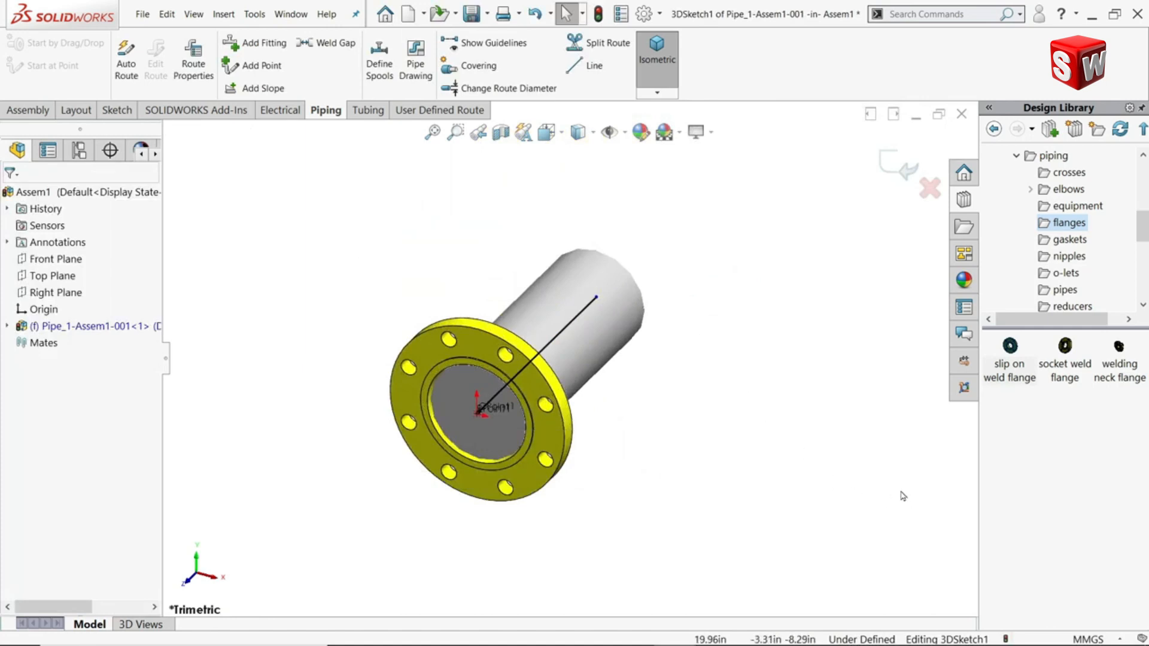
pyautogui.scroll(2, 798, 403)
pyautogui.scroll(-1, 617, 280)
pyautogui.moveTo(581, 328); pyautogui.dragTo(762, 183)
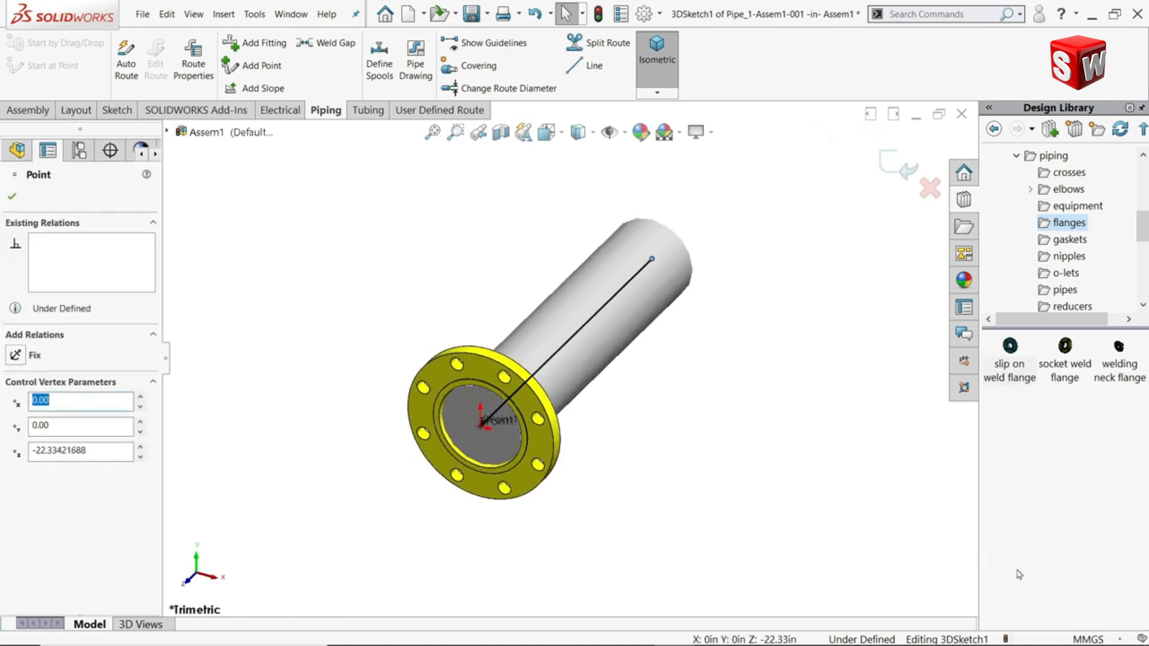
# Step: Switch the document units to IPS (inch, pound, second) and reopen the pipe subassembly's route for editing
pyautogui.click(1065, 640)
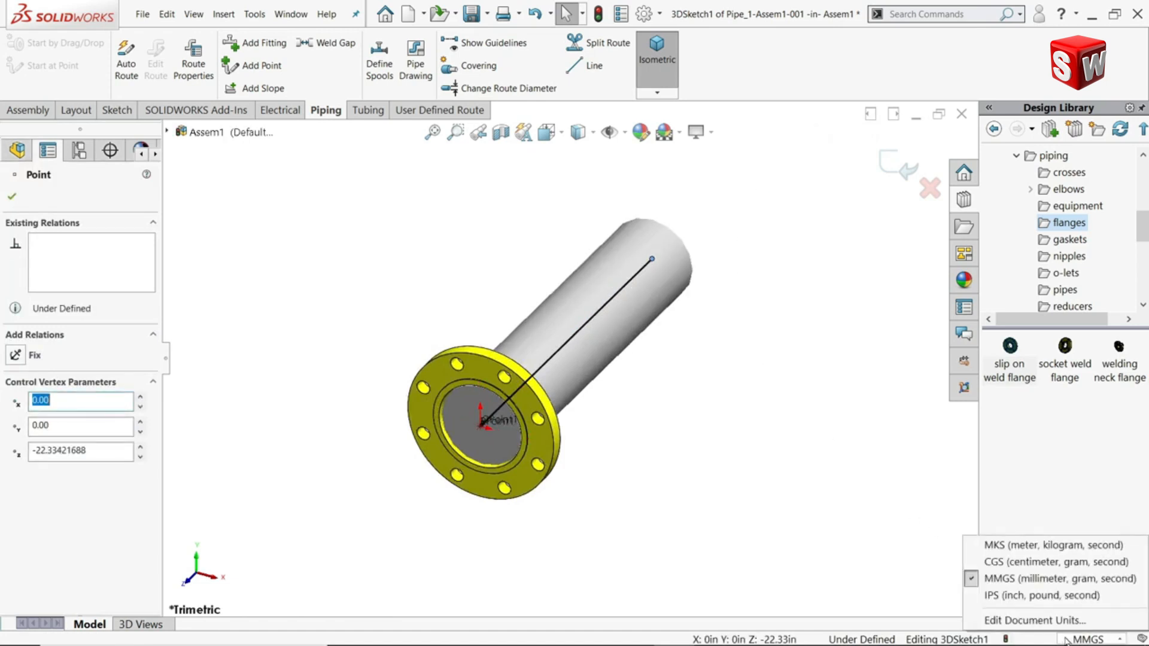
pyautogui.click(994, 596)
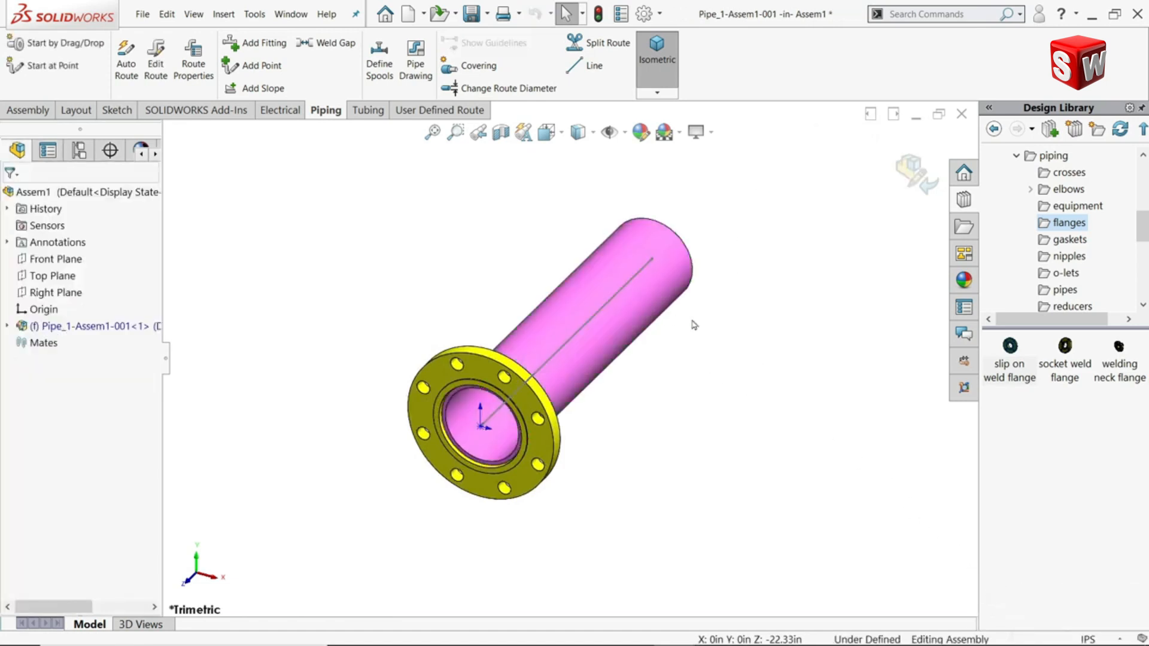
pyautogui.rightClick(98, 329)
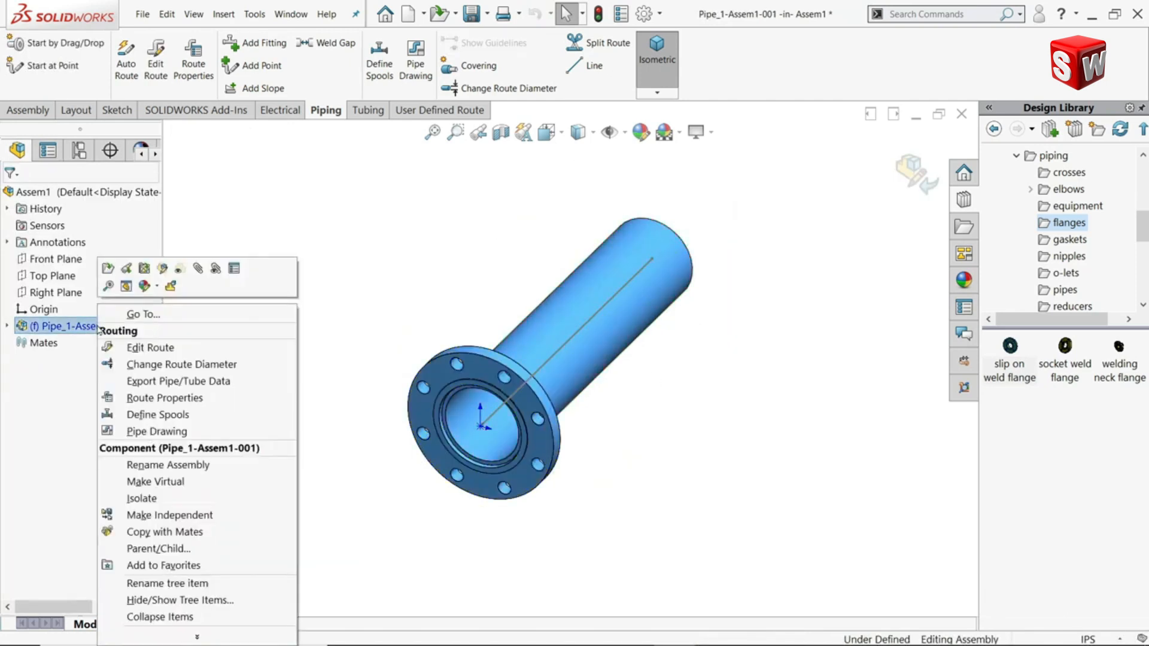
pyautogui.click(155, 349)
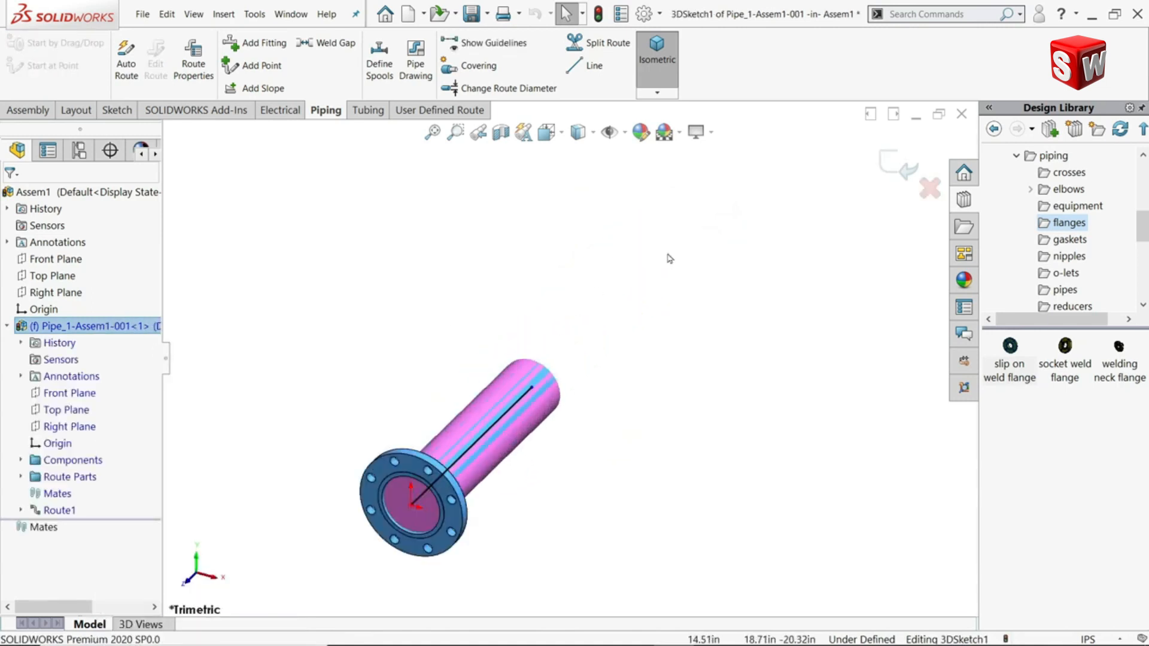
# Step: Draw a vertical route line about 50.7 in long along Y, upward from the free end of the pipe stub
pyautogui.click(593, 67)
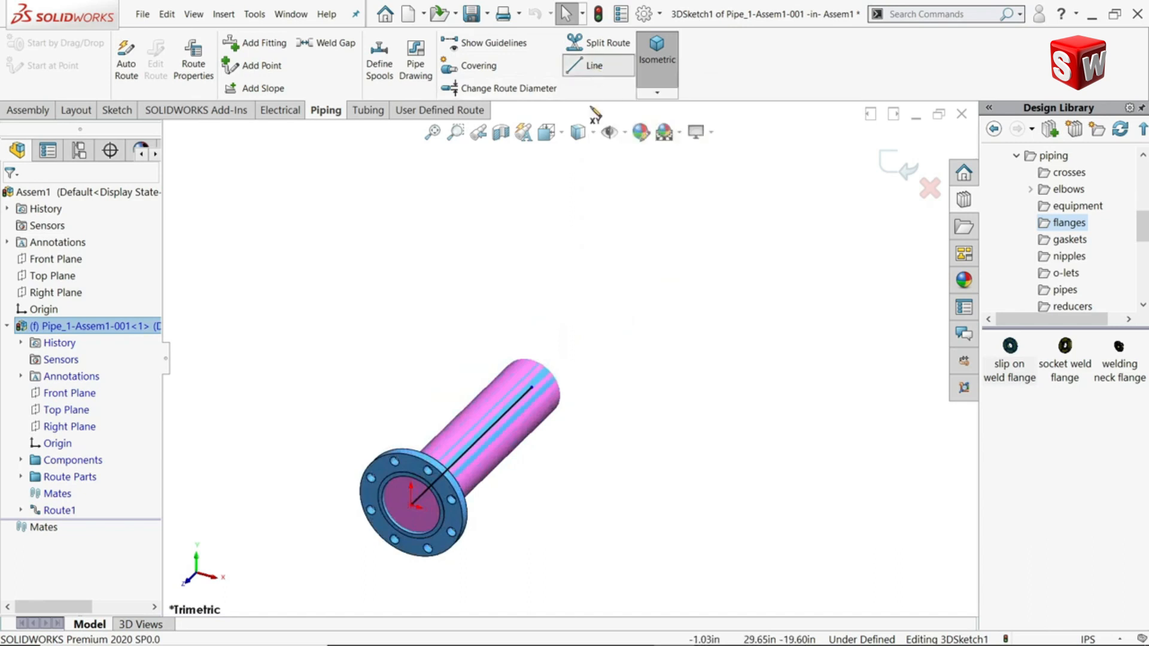
pyautogui.click(531, 388)
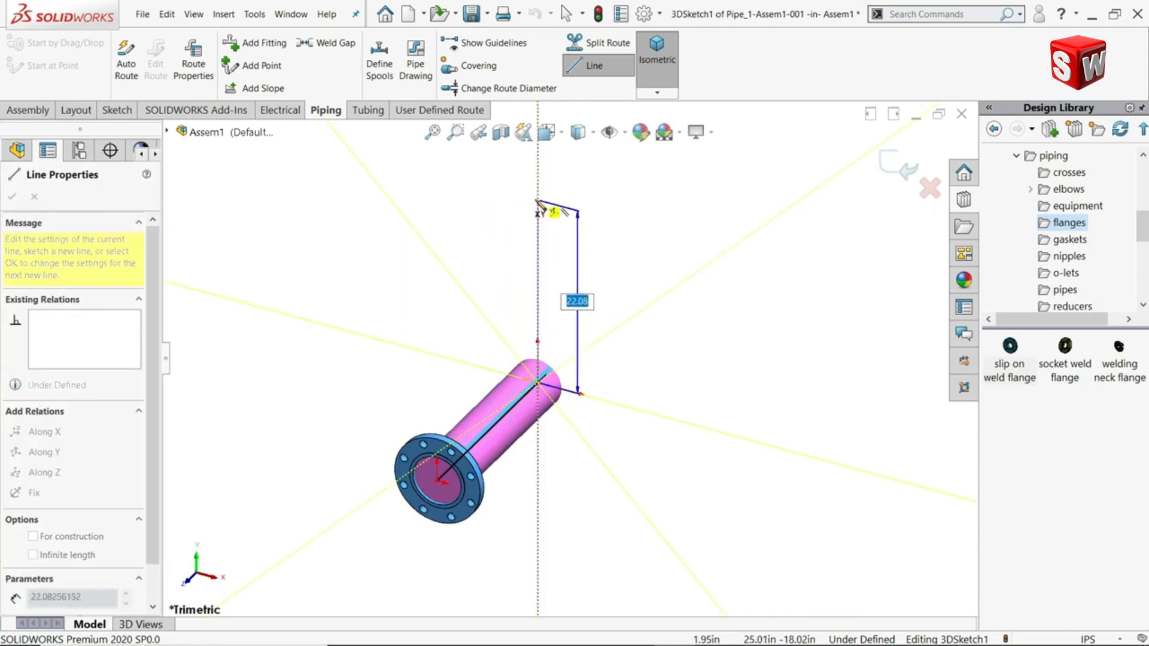
pyautogui.scroll(5, 538, 206)
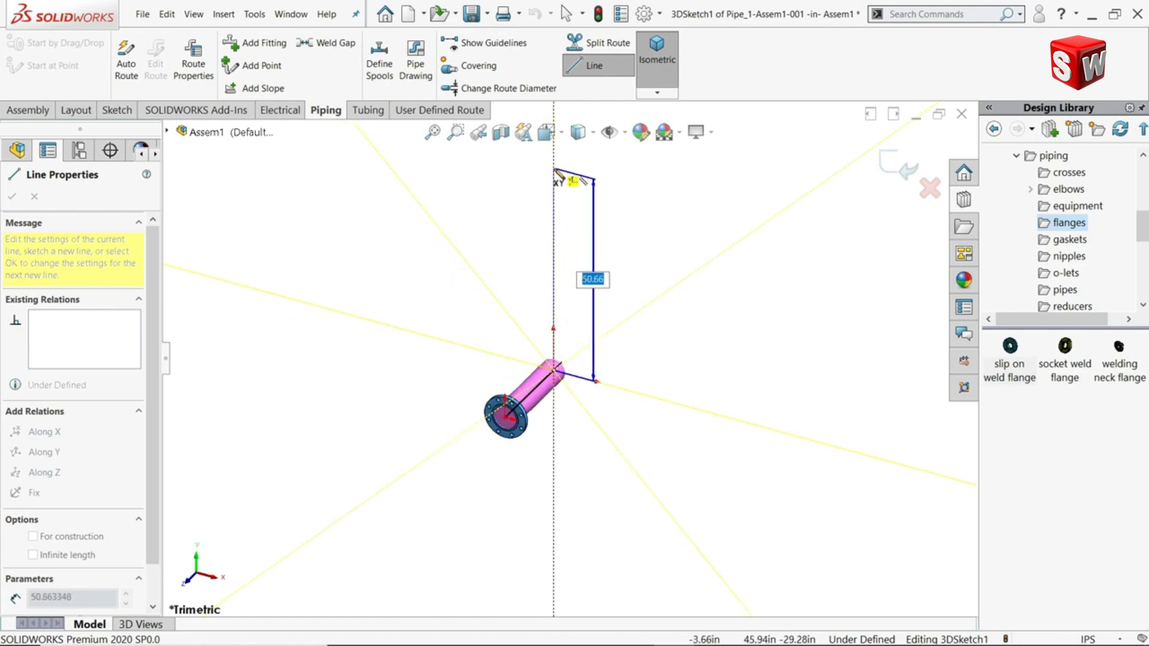
pyautogui.click(555, 172)
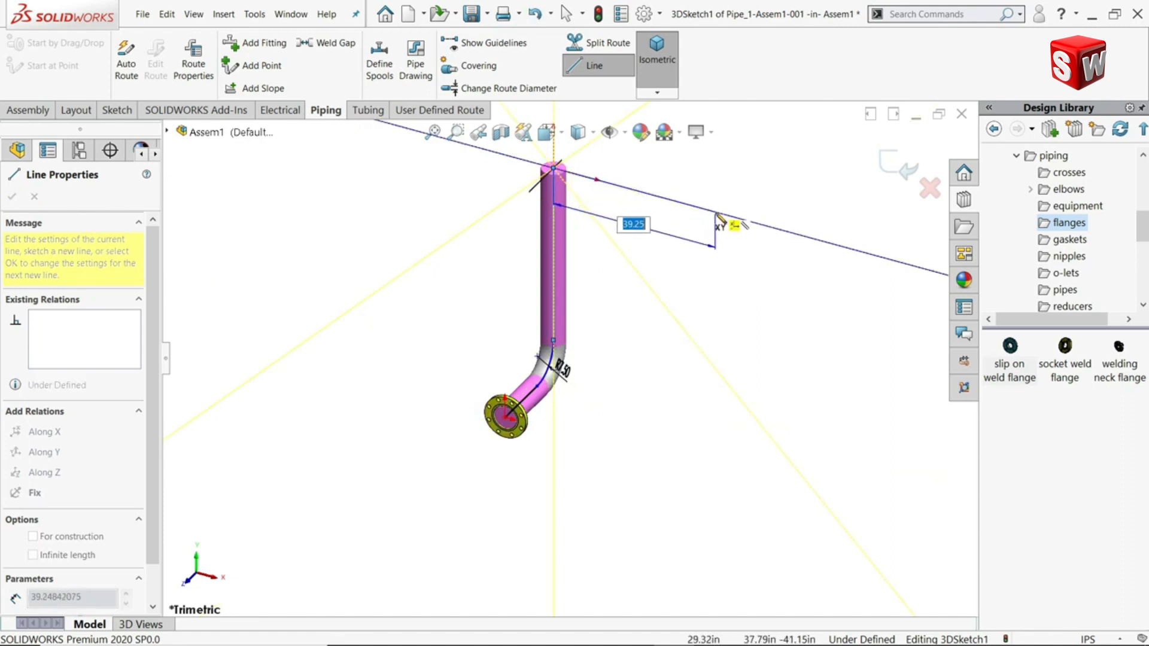
# Step: Draw a route line about 69 in long along X from the riser's upper end, followed by one along negative Z
pyautogui.click(840, 247)
pyautogui.scroll(5, 802, 240)
pyautogui.scroll(-4, 763, 267)
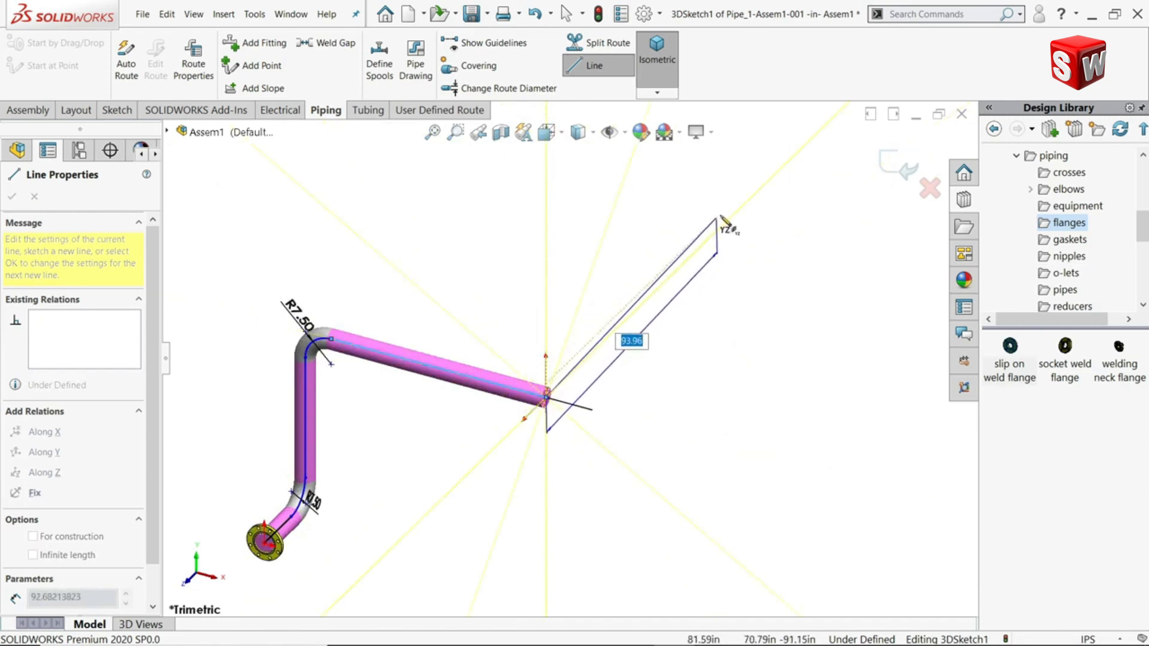
pyautogui.click(683, 265)
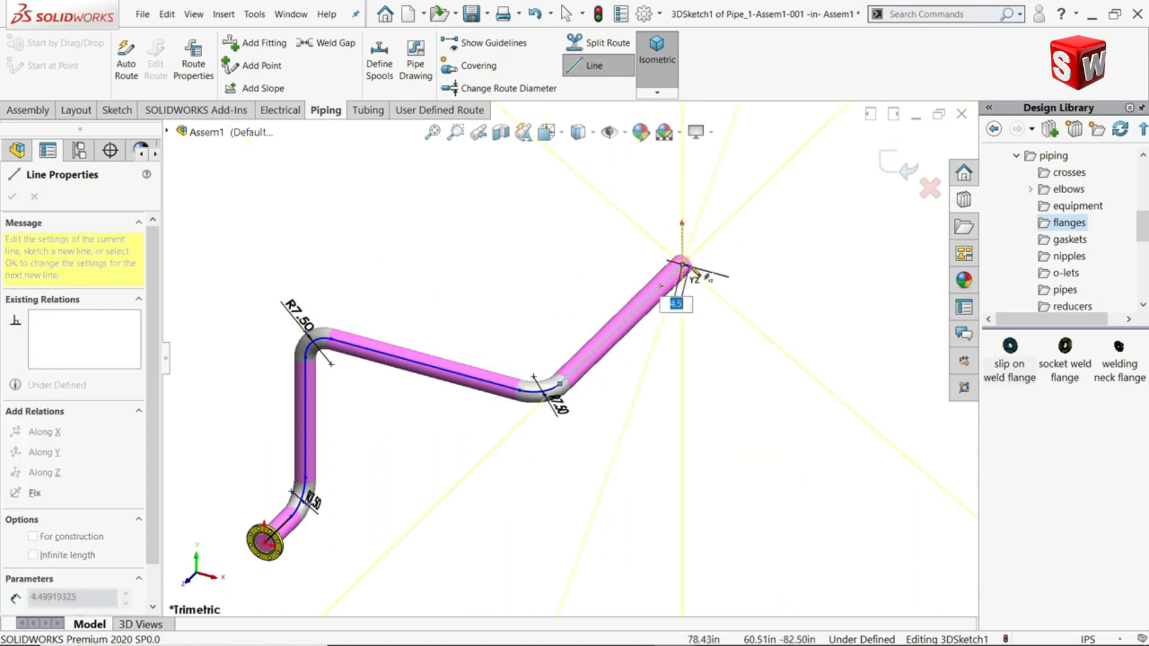
# Step: Continue the route with a line about 76.8 in long along X and one about 141.7 in long along positive Z
pyautogui.press('Tab')
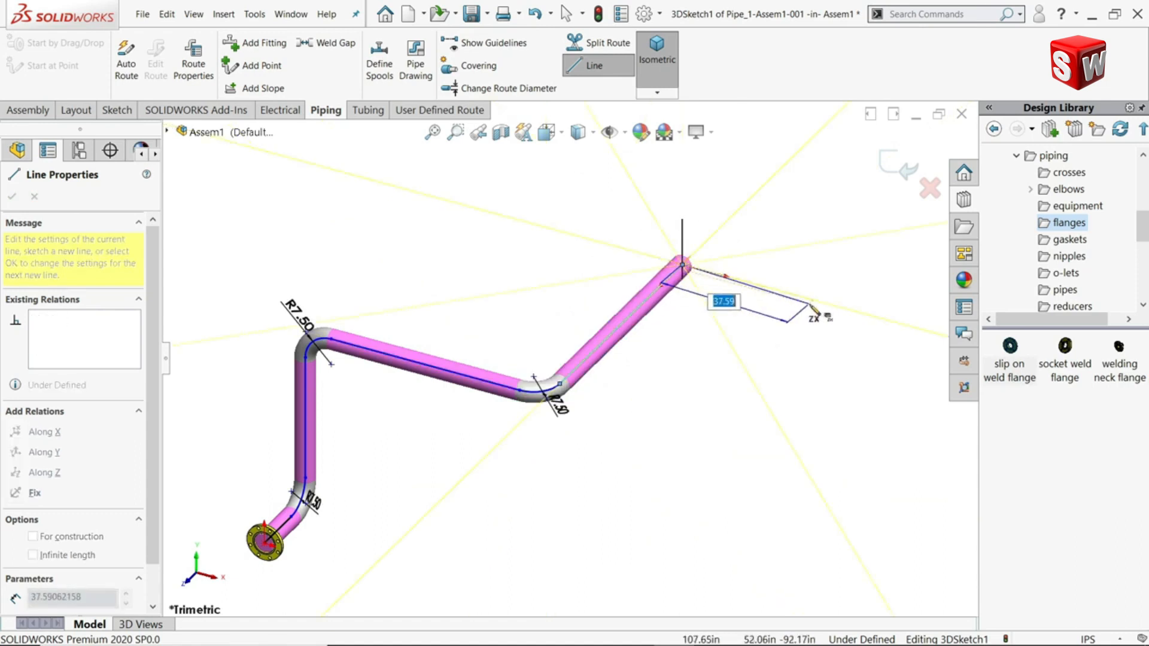
pyautogui.scroll(2, 811, 317)
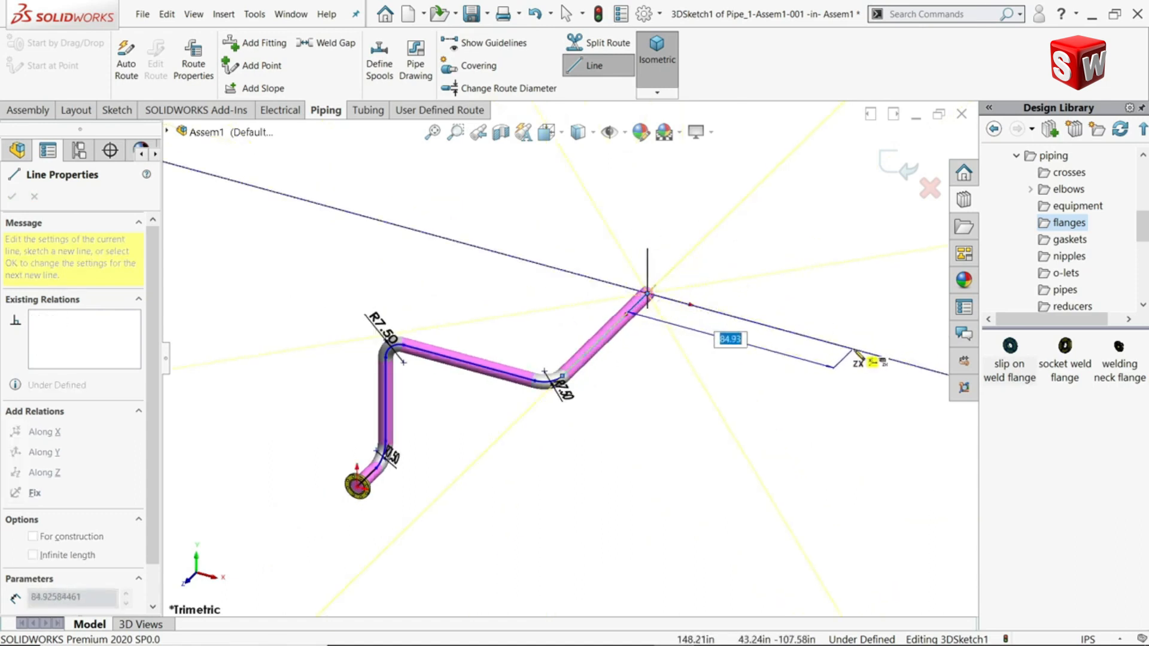
pyautogui.click(833, 342)
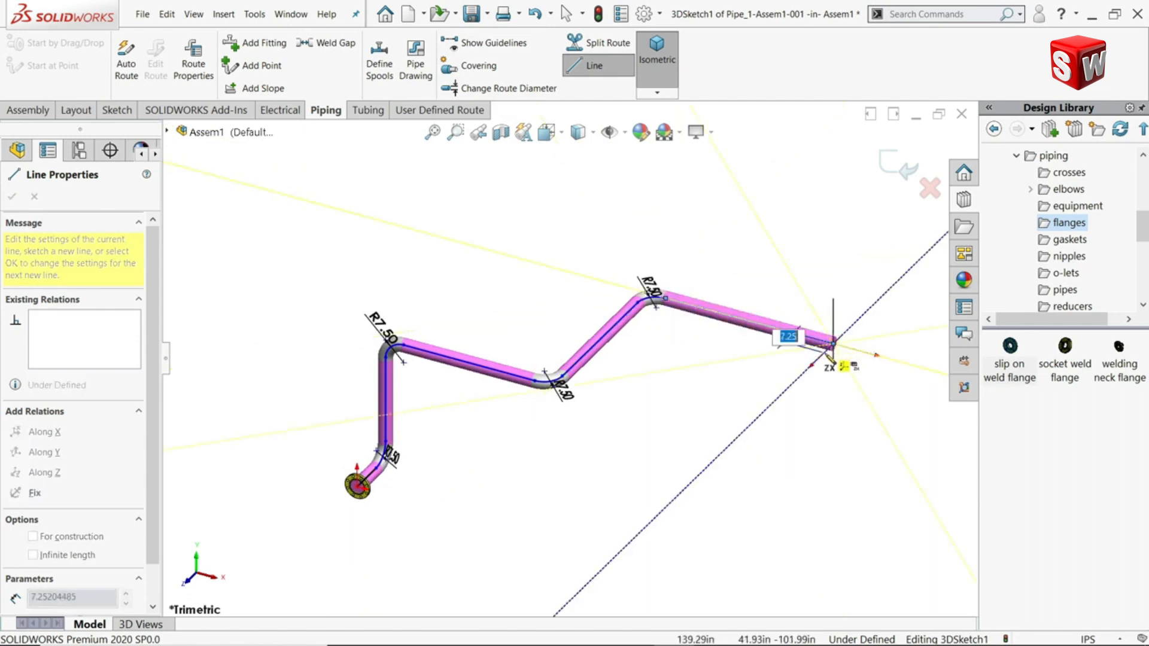
pyautogui.click(652, 519)
# Step: Draw a final route line about 41.6 in long downward along Y and finish the line chain
pyautogui.scroll(3, 653, 519)
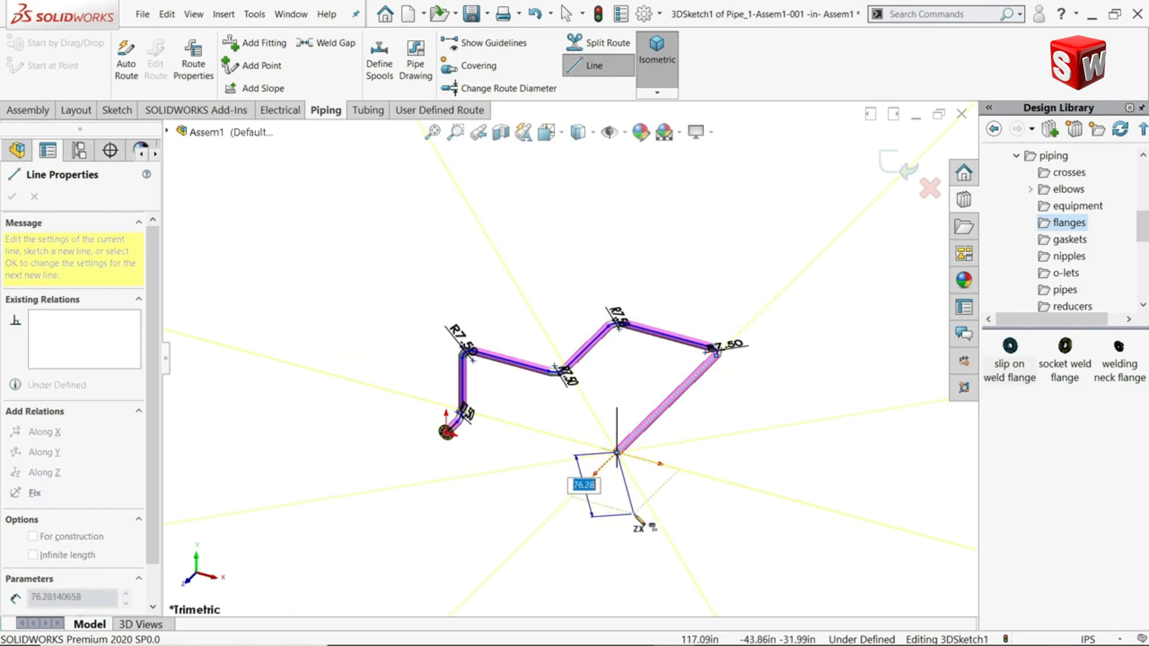
pyautogui.scroll(-5, 623, 473)
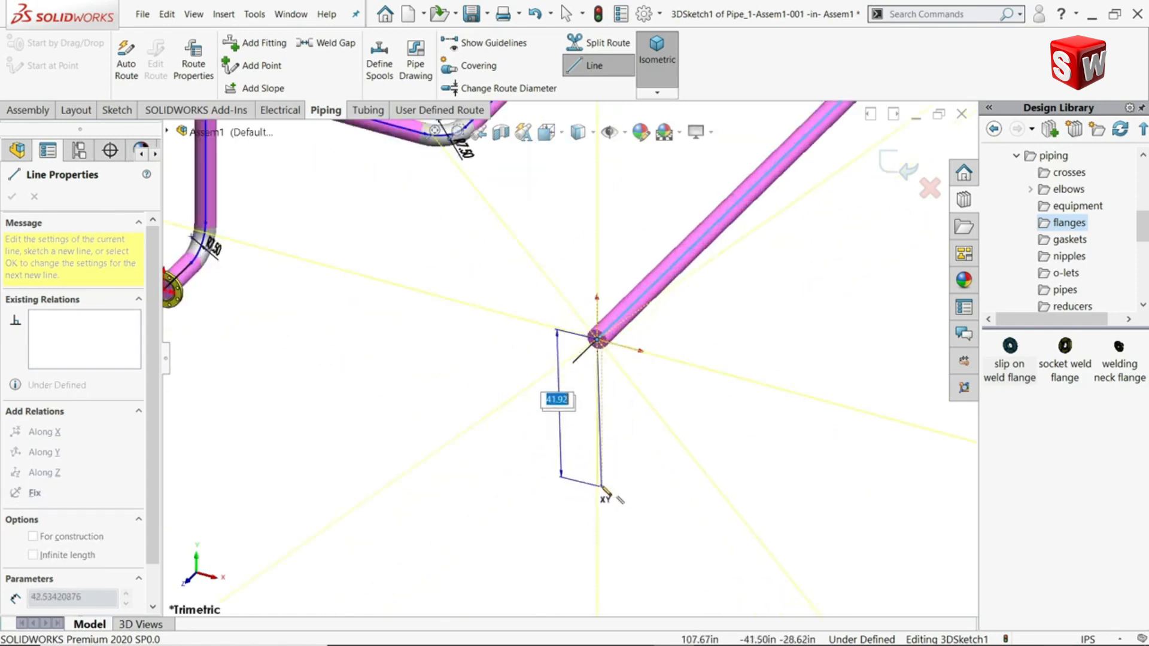
pyautogui.click(598, 488)
pyautogui.rightClick(685, 432)
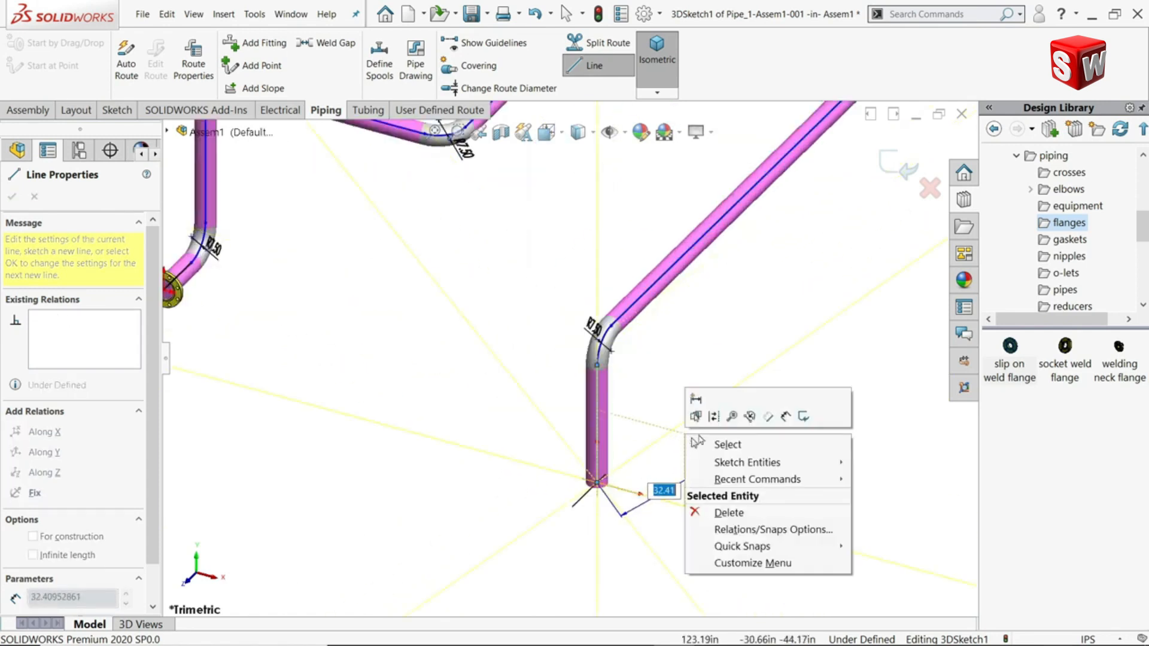
pyautogui.click(727, 444)
pyautogui.scroll(5, 611, 357)
pyautogui.scroll(-2, 542, 293)
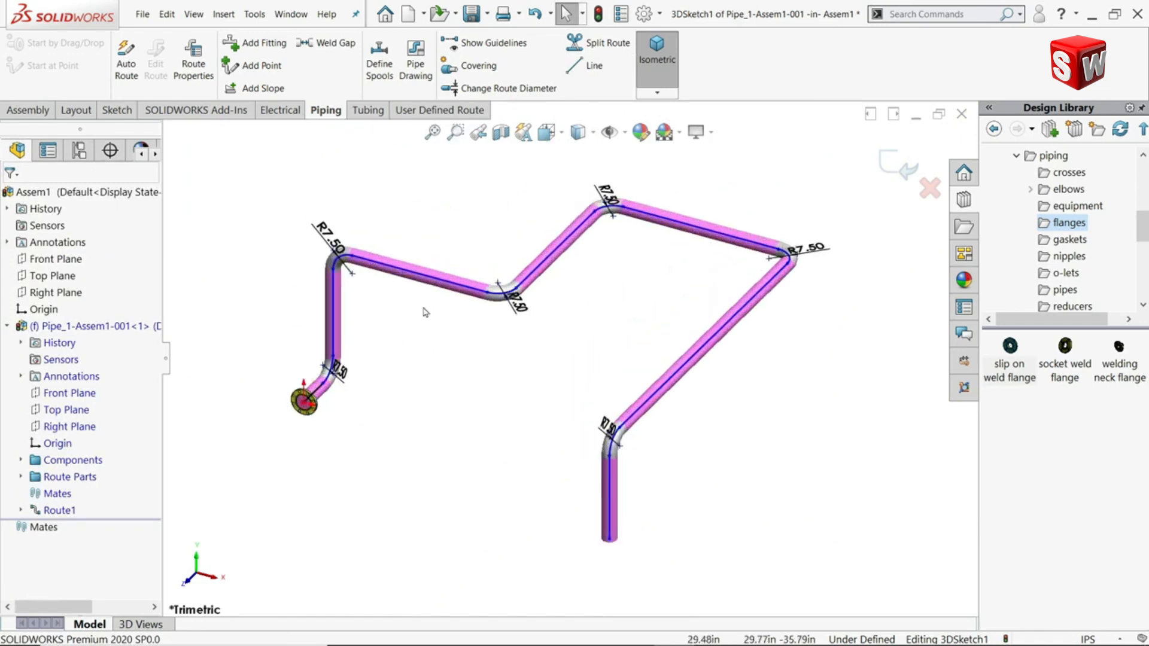
# Step: Dimension the pipe stub from the flange to the first bend at 35 in
pyautogui.click(122, 111)
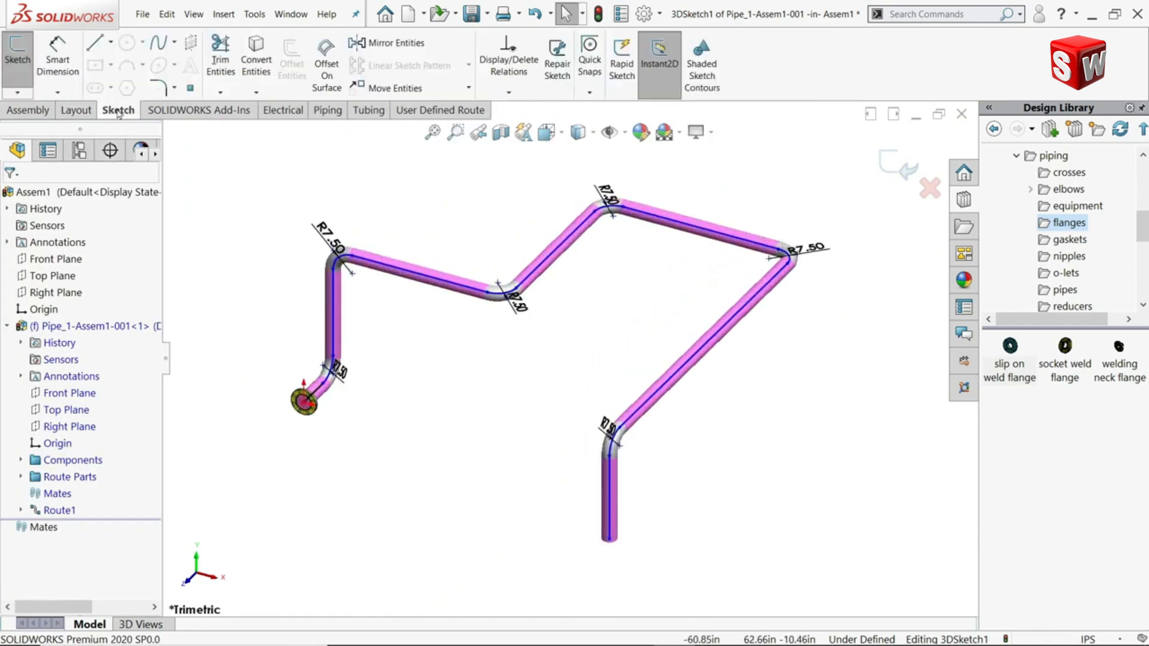
pyautogui.click(58, 63)
pyautogui.click(324, 388)
pyautogui.click(267, 359)
pyautogui.write('3')
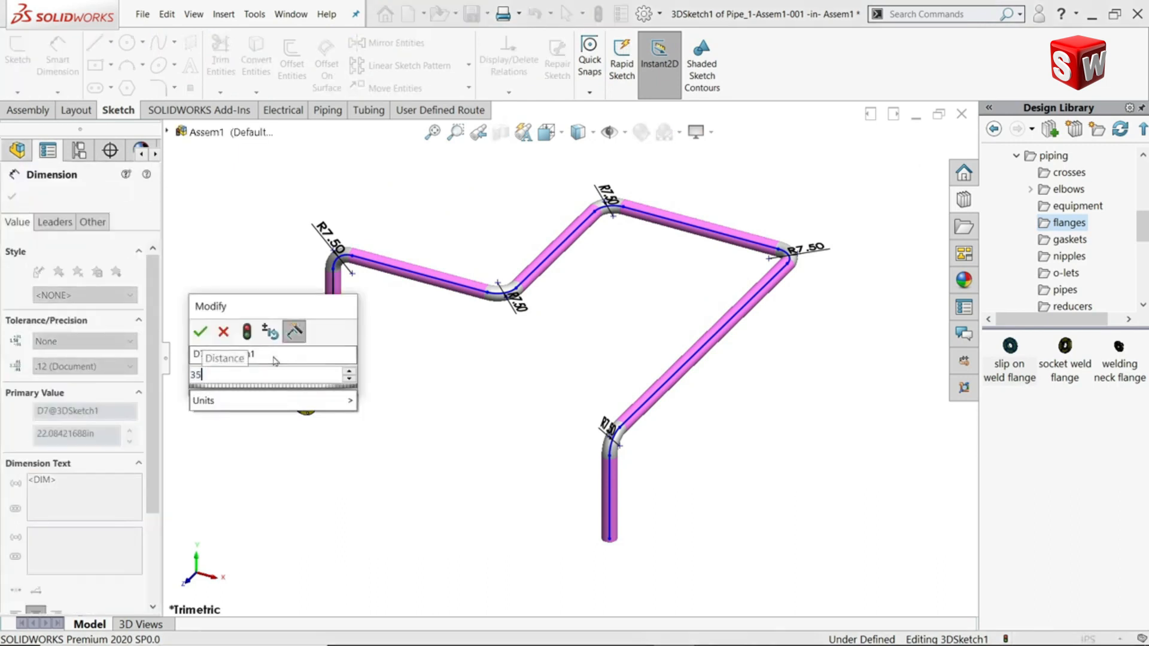
pyautogui.write('5')
pyautogui.press('Return')
# Step: Dimension the vertical riser after the first elbow at 40 in
pyautogui.click(354, 302)
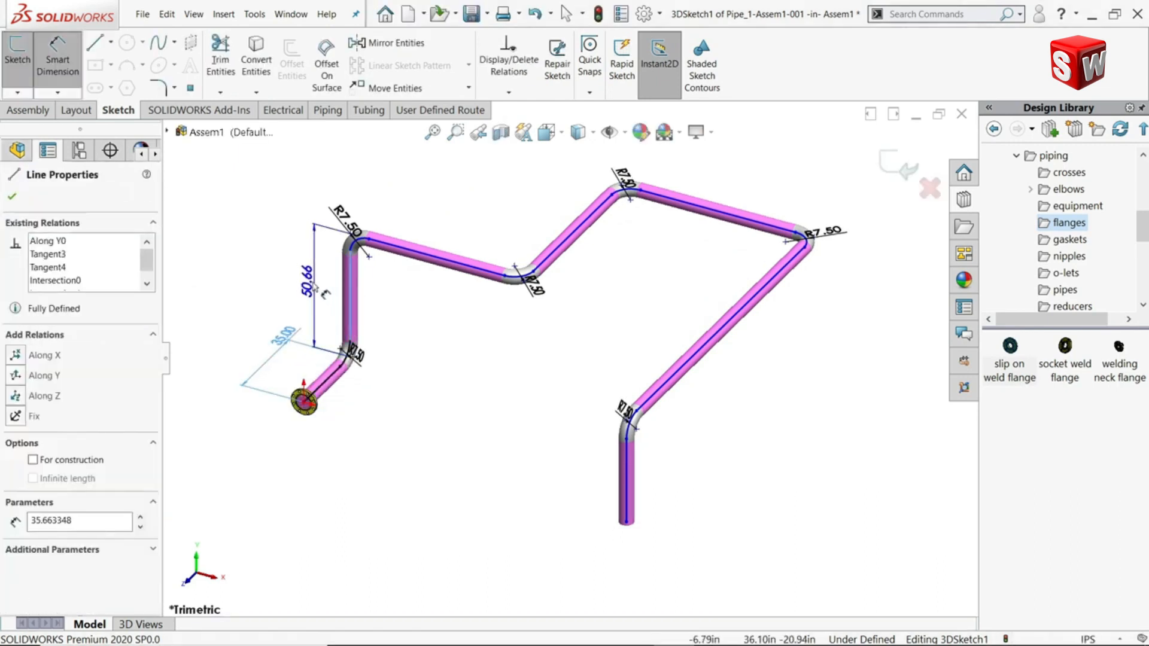
pyautogui.click(314, 288)
pyautogui.write('40')
pyautogui.press('Return')
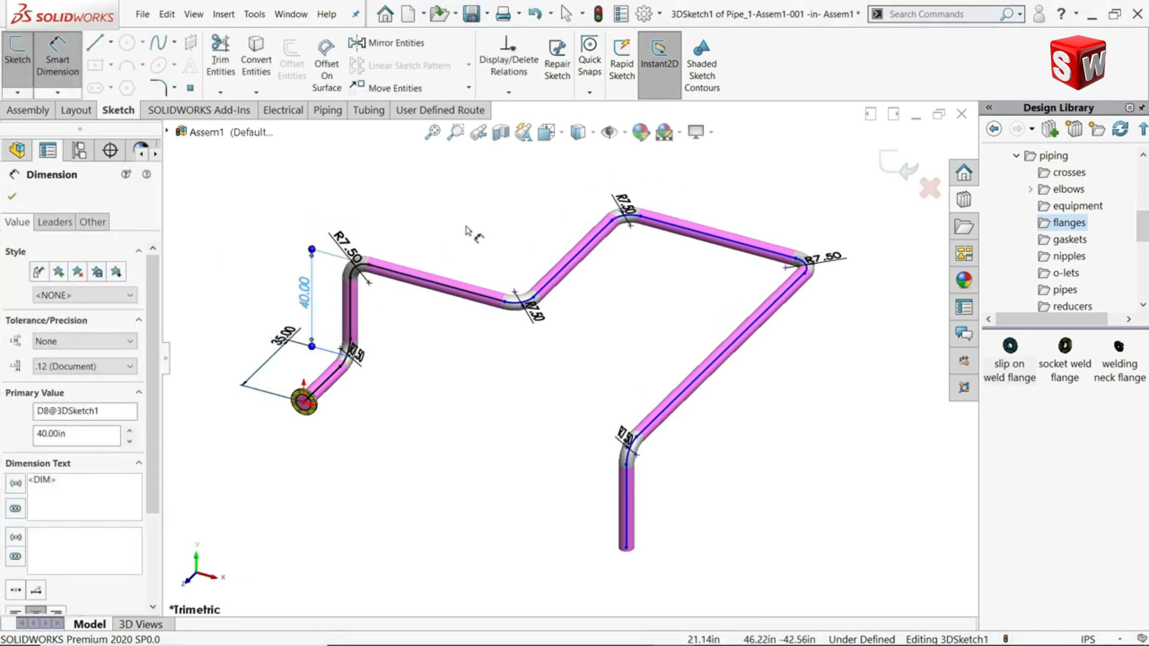
# Step: Dimension the X-direction route segment following the riser at 55 in
pyautogui.scroll(-3, 461, 281)
pyautogui.click(443, 333)
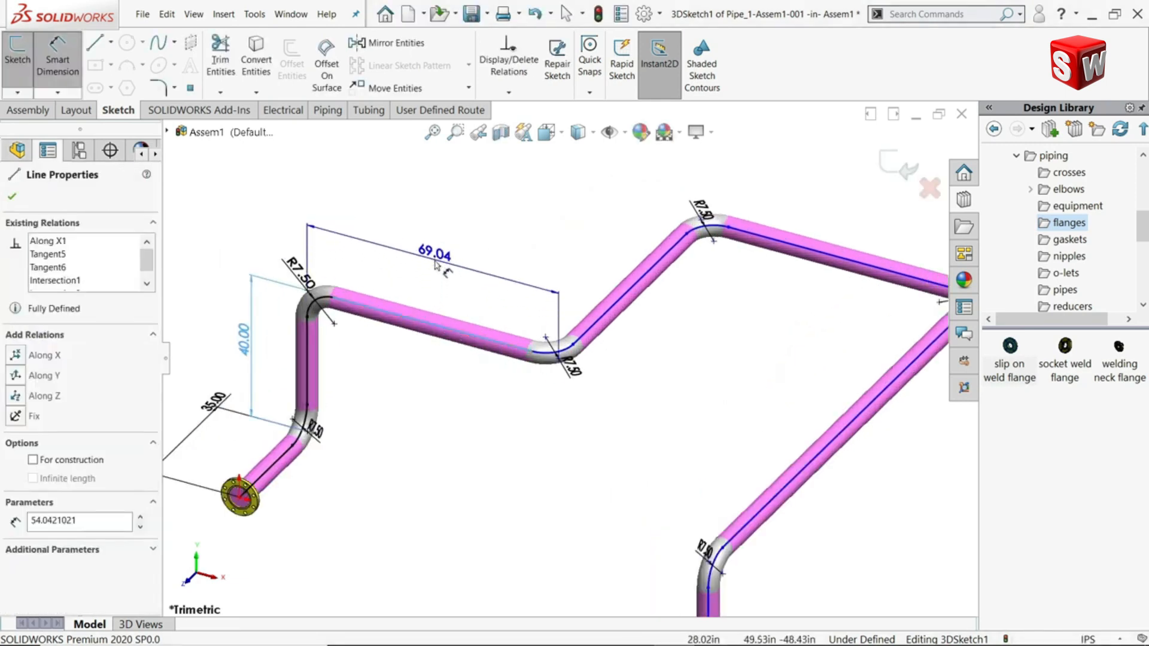
pyautogui.click(434, 260)
pyautogui.write('55')
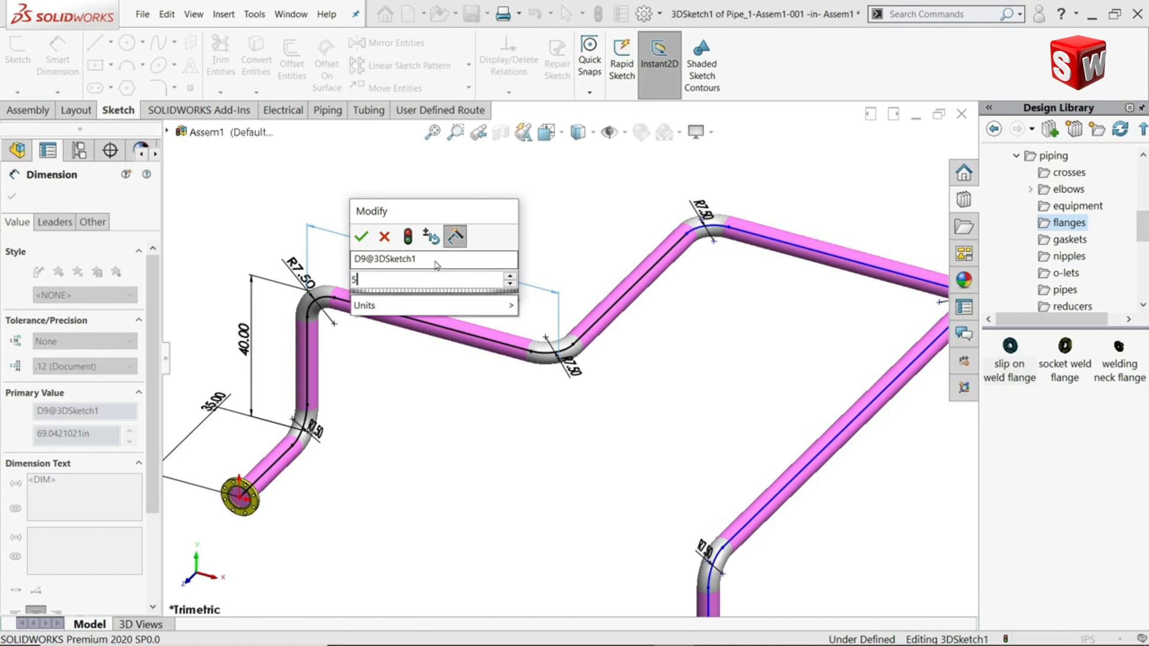
pyautogui.press('Return')
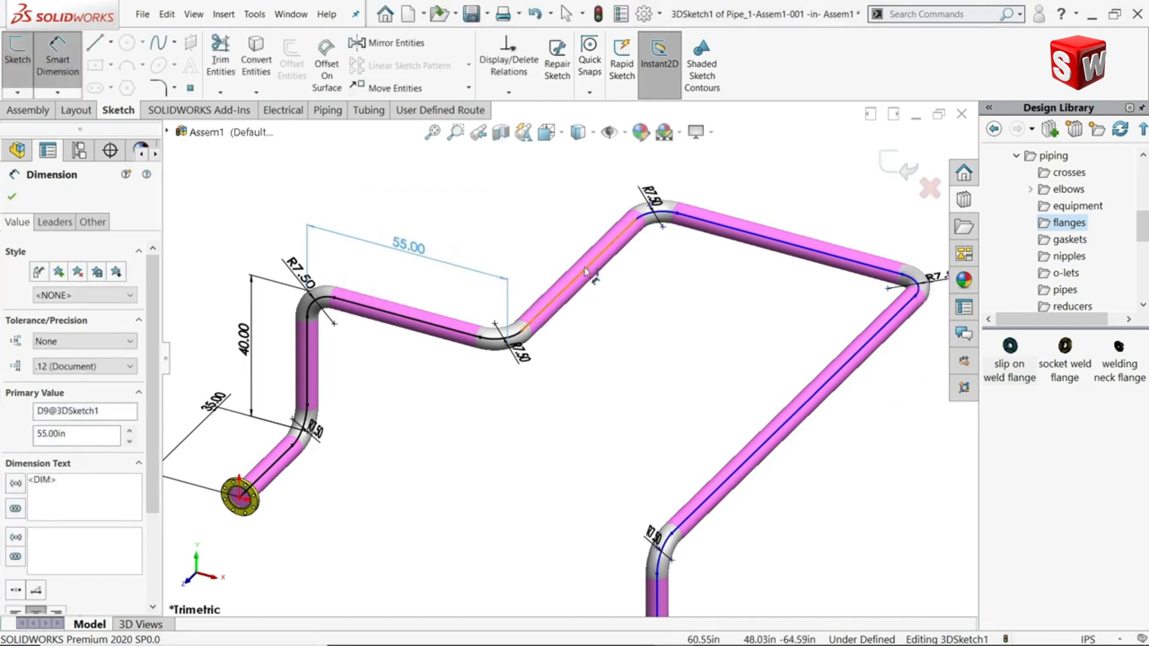
# Step: Dimension the short Z-direction segment between the third and fourth elbows at 45 in
pyautogui.click(586, 269)
pyautogui.click(550, 242)
pyautogui.write('45')
pyautogui.press('Return')
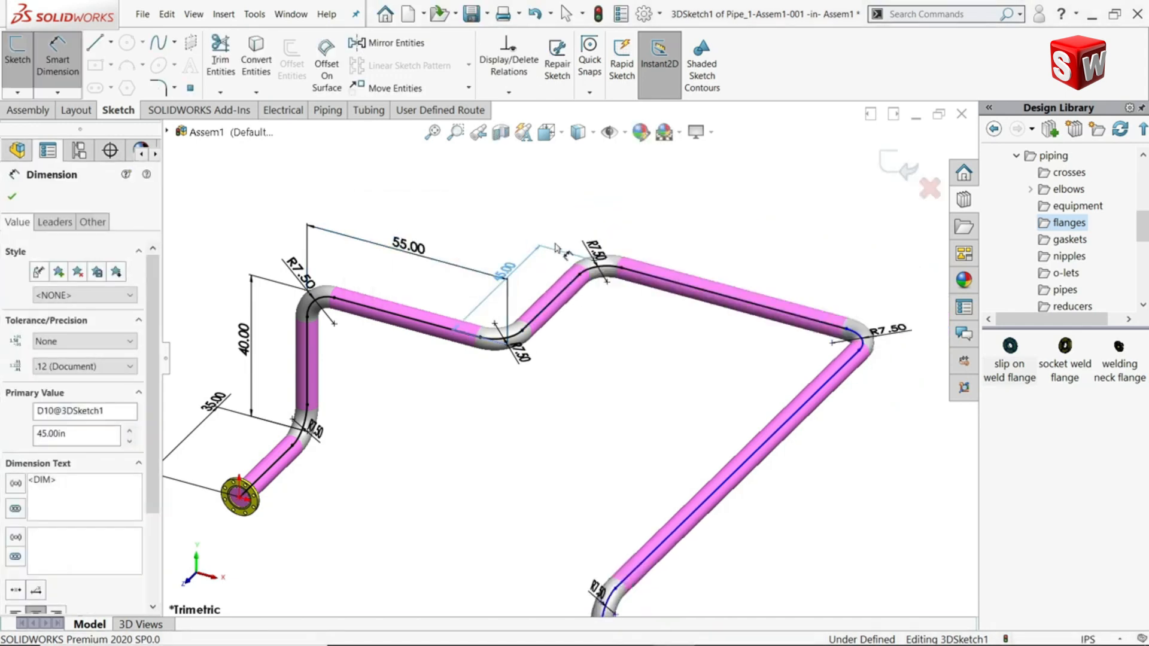
# Step: Dimension the second X-direction route segment, after the fourth elbow, at 60 in
pyautogui.click(741, 291)
pyautogui.click(742, 251)
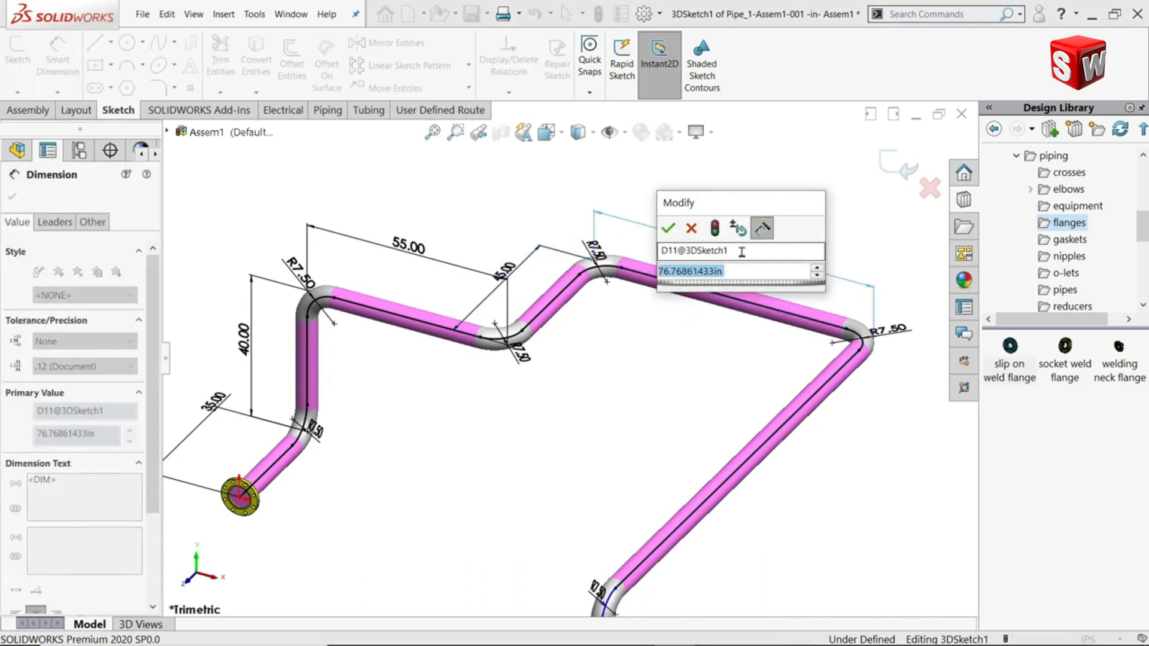
pyautogui.write('30')
pyautogui.press('BackSpace')
pyautogui.press('BackSpace')
pyautogui.write('60')
pyautogui.press('Return')
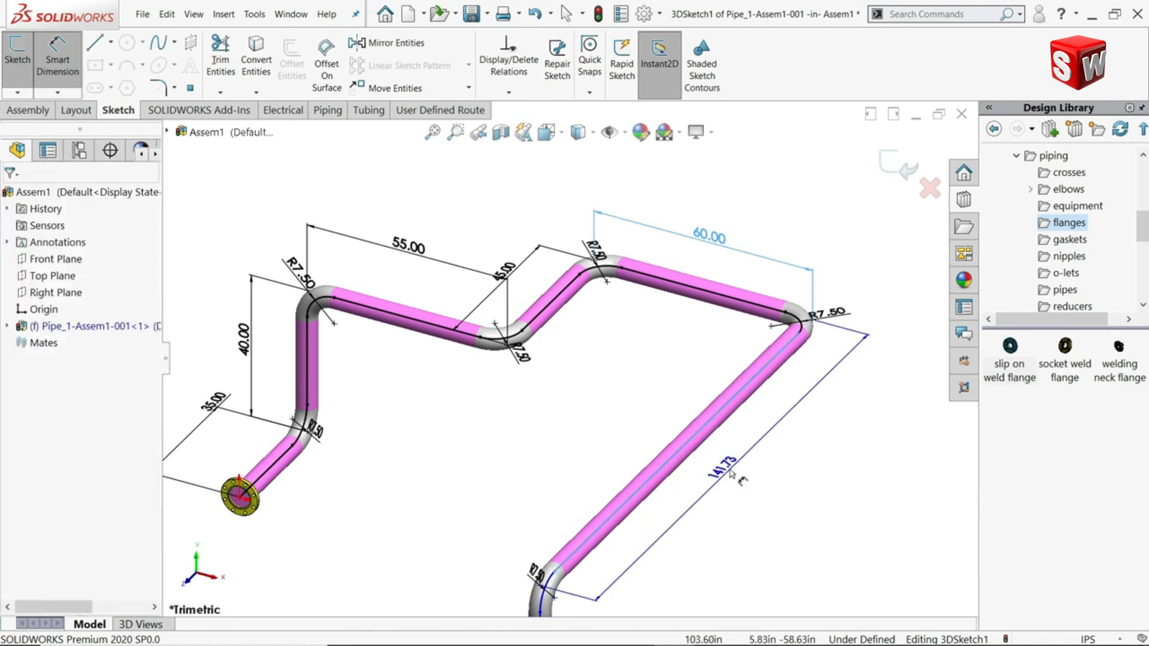
# Step: Dimension the long Z-direction segment leading to the last elbow at 90 in
pyautogui.doubleClick(724, 470)
pyautogui.write('90')
pyautogui.press('Return')
# Step: Dimension the final downward pipe segment at 30 in and end dimensioning
pyautogui.scroll(2, 727, 474)
pyautogui.scroll(-3, 621, 510)
pyautogui.click(610, 486)
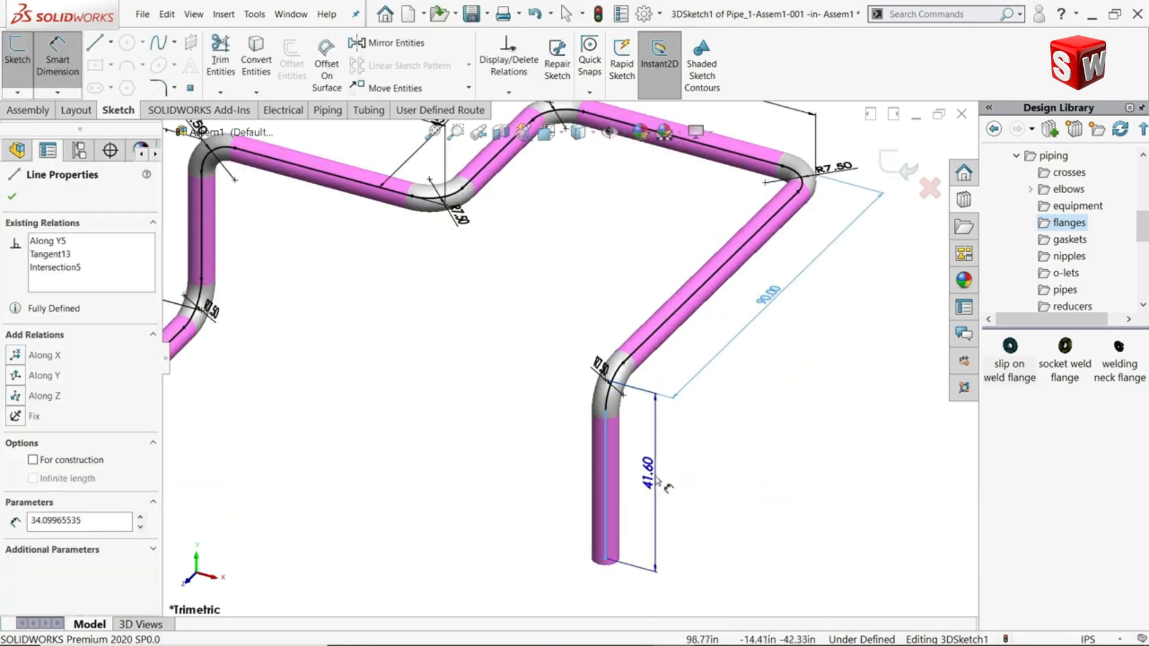
pyautogui.click(659, 482)
pyautogui.write('30')
pyautogui.press('Return')
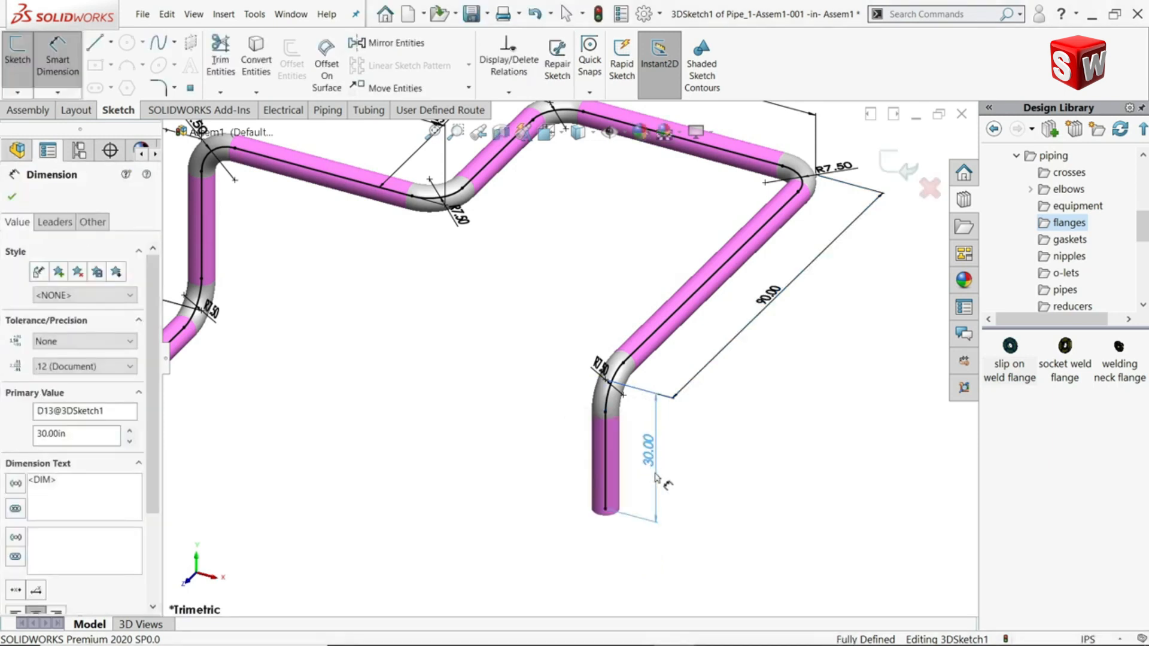
pyautogui.scroll(3, 482, 279)
pyautogui.scroll(-2, 483, 278)
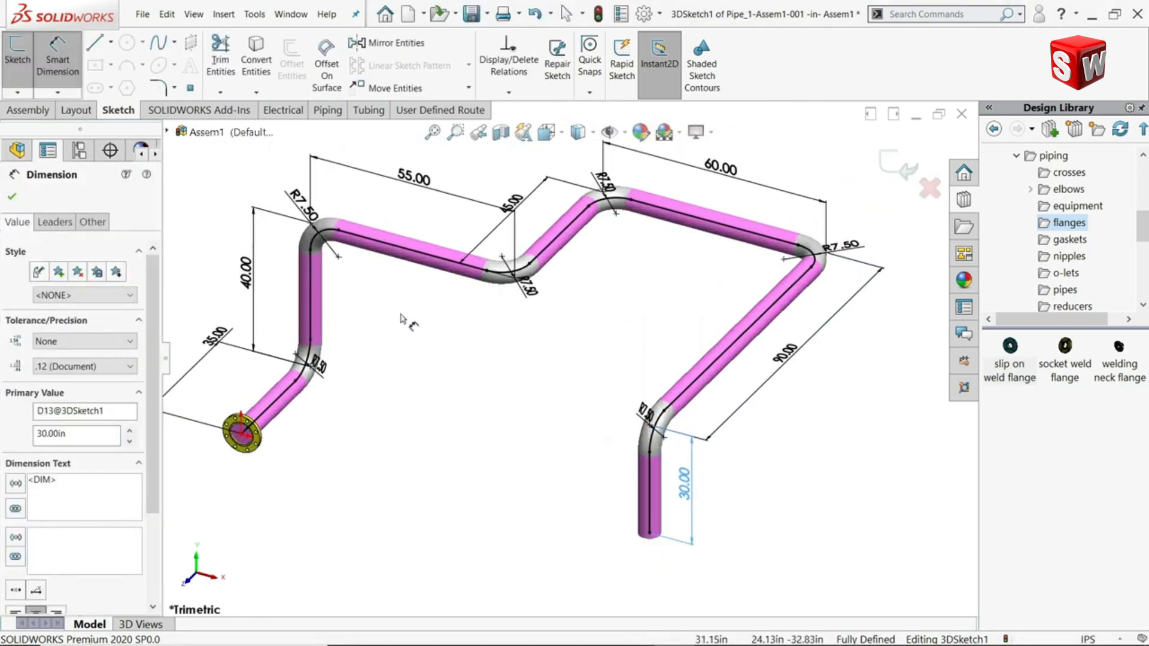
pyautogui.press('Escape')
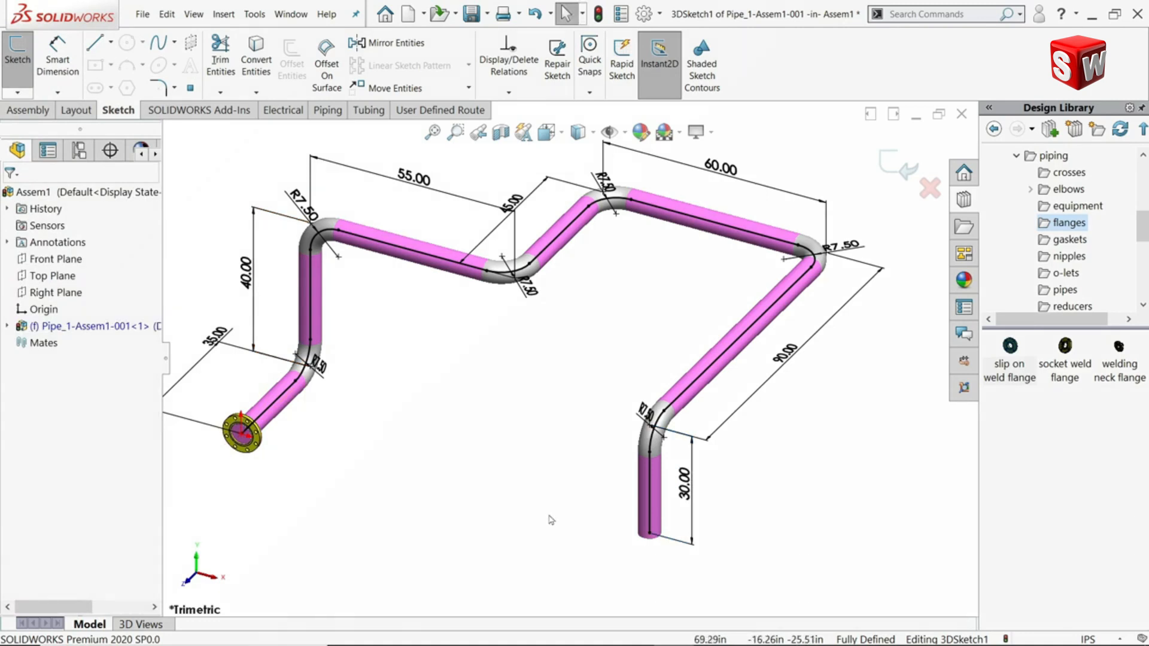
# Step: Insert a straight tee inch on the 40 in riser with its branch along X, using configuration Tee Inch 5 Sch40
pyautogui.scroll(-2, 1065, 240)
pyautogui.click(1062, 222)
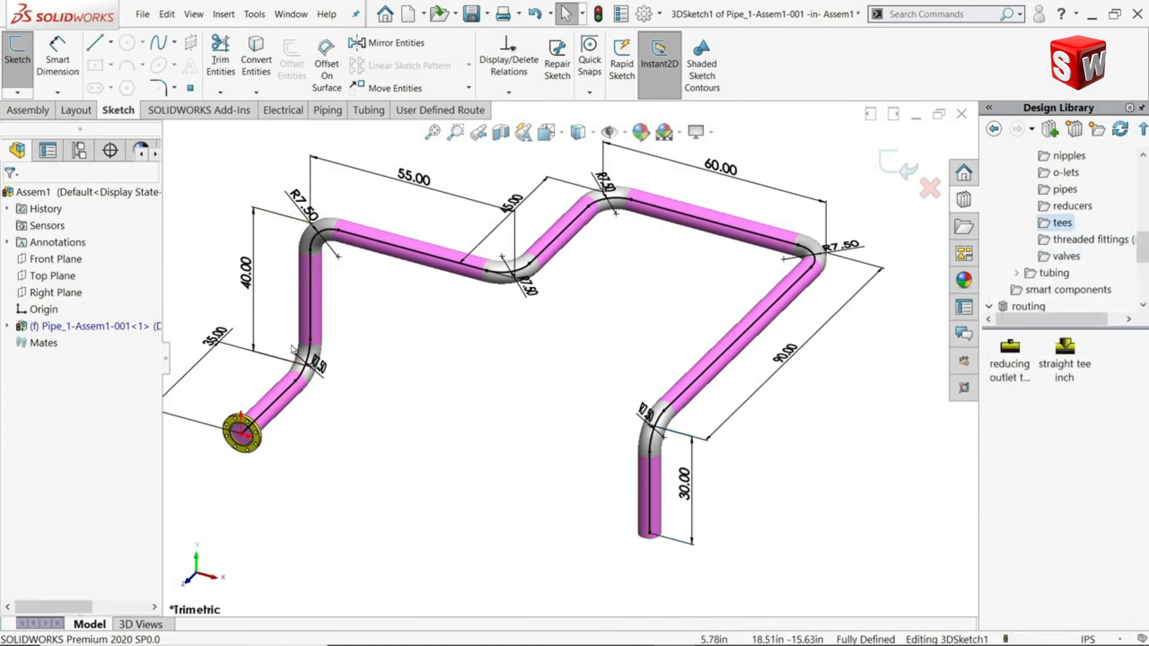
pyautogui.scroll(-2, 297, 316)
pyautogui.moveTo(1063, 376); pyautogui.dragTo(337, 295)
pyautogui.press('Tab')
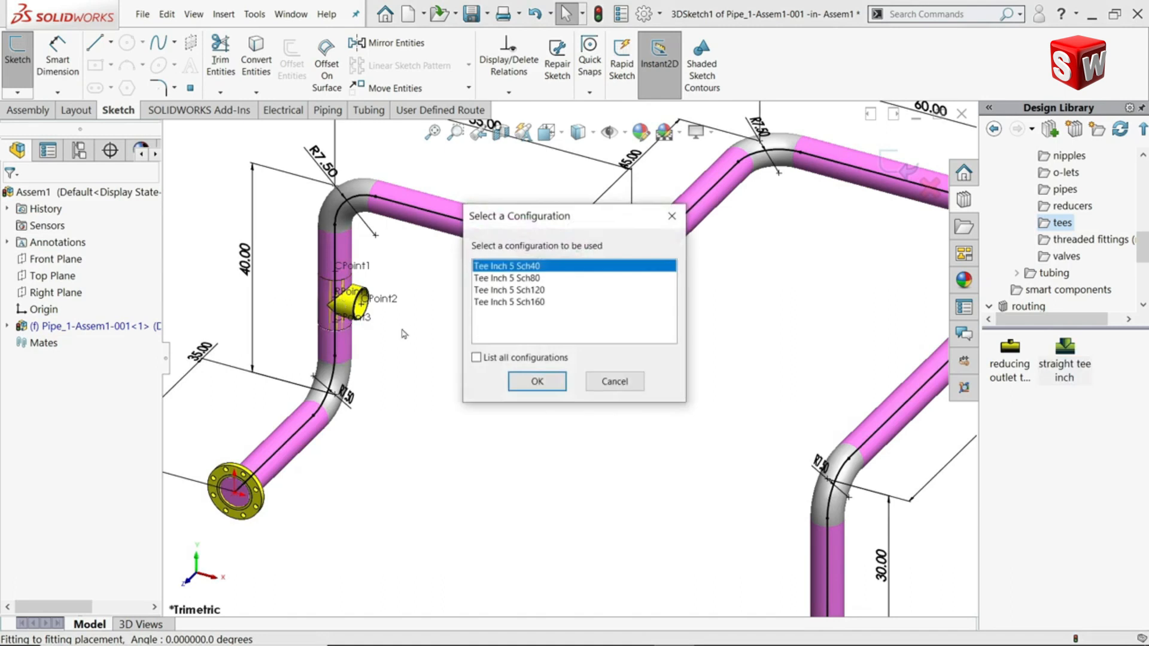
pyautogui.click(537, 385)
# Step: Place a second straight tee on the 45 in segment with its branch pointing up and finish inserting components
pyautogui.scroll(3, 551, 359)
pyautogui.scroll(-2, 676, 246)
pyautogui.scroll(-2, 676, 245)
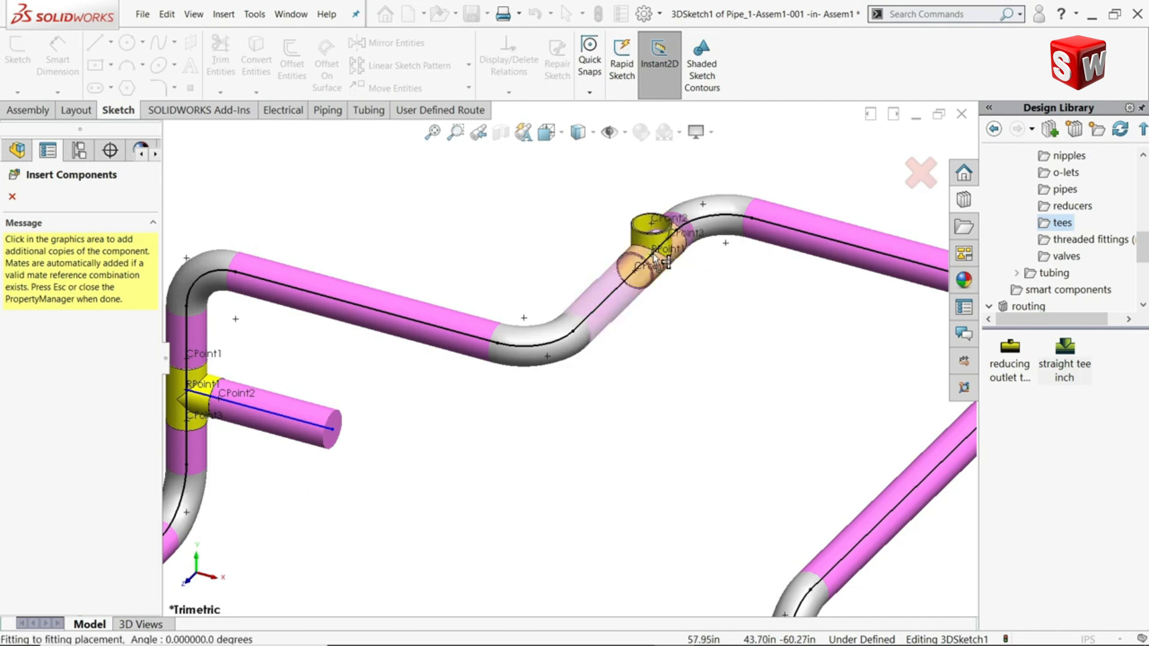
pyautogui.scroll(5, 663, 262)
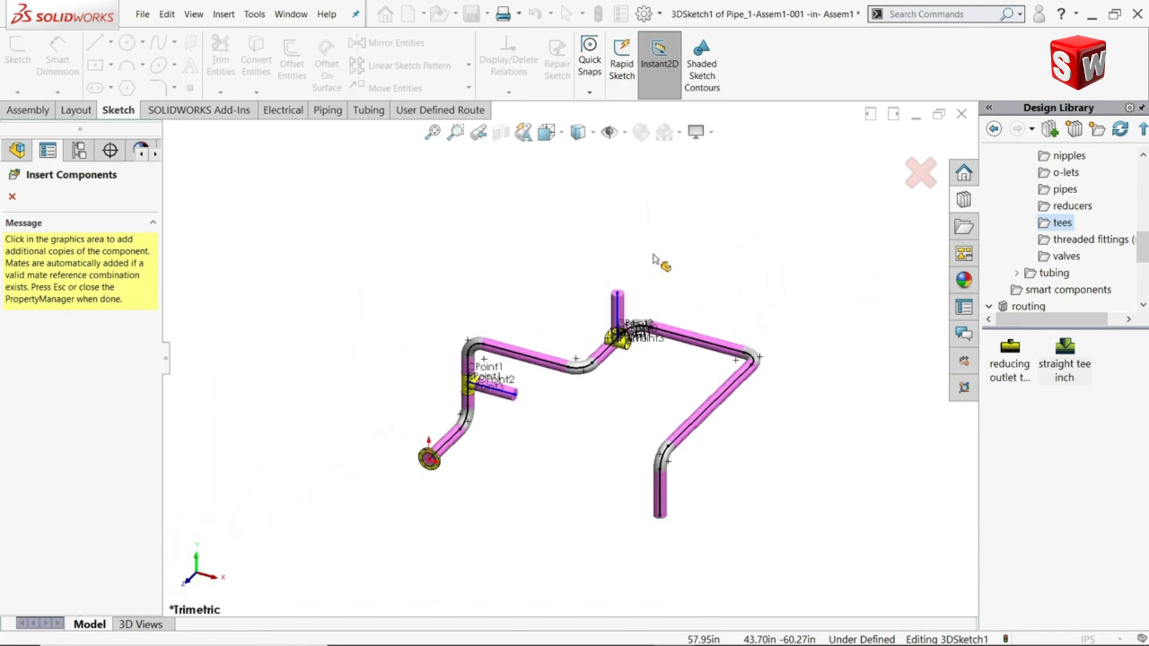
pyautogui.scroll(-3, 635, 280)
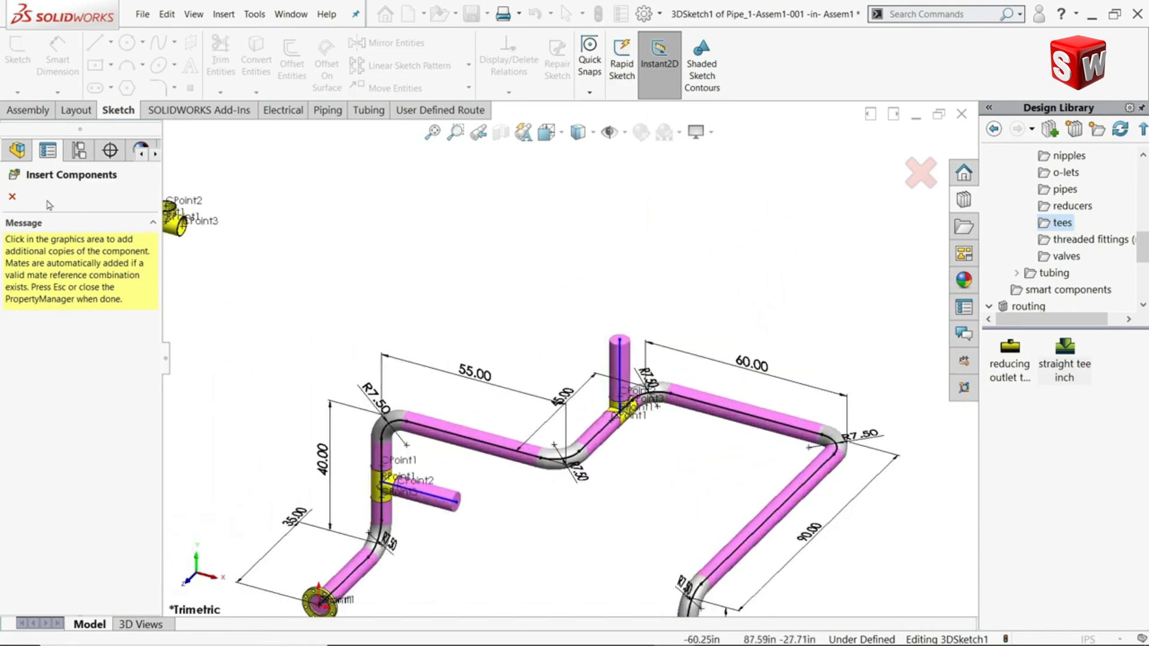
pyautogui.press('Escape')
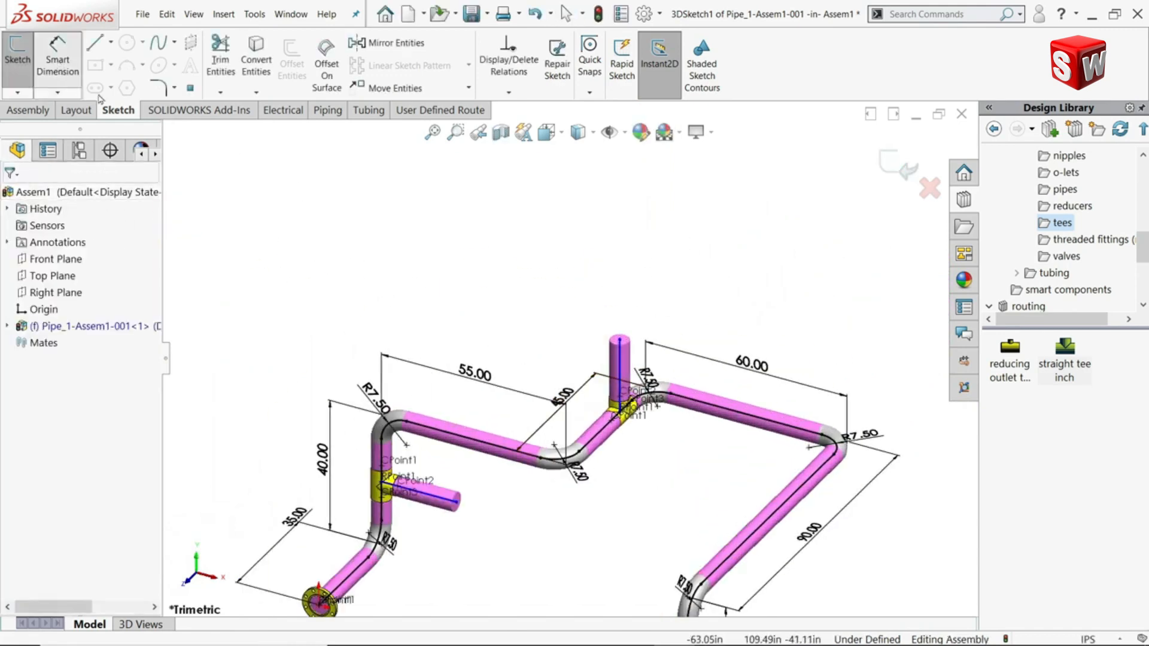
# Step: Dimension the distance from the third elbow's corner to the tee on the 45 in segment at 30 in
pyautogui.scroll(-1, 627, 403)
pyautogui.scroll(-4, 629, 409)
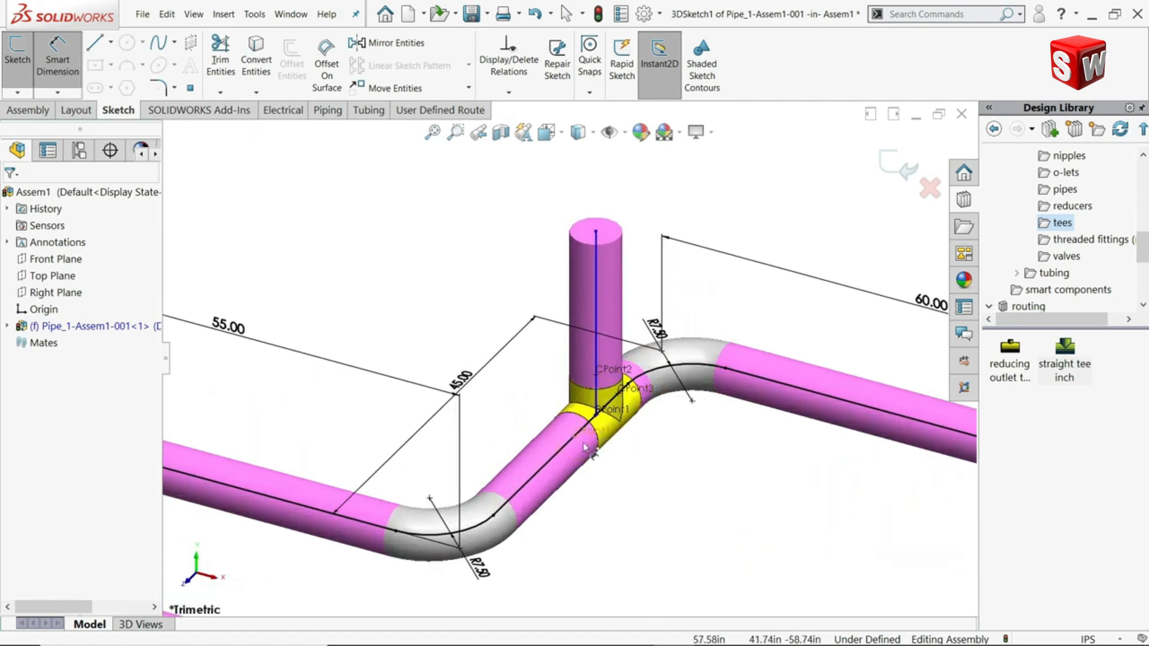
pyautogui.click(539, 471)
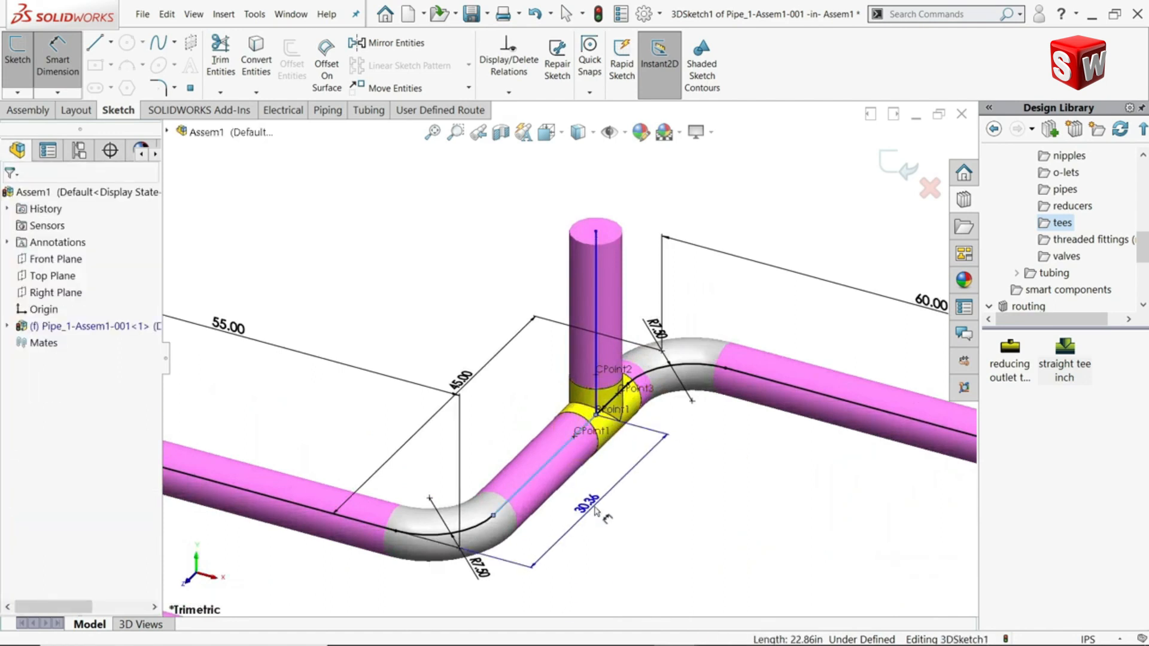
pyautogui.click(595, 512)
pyautogui.write('30')
pyautogui.press('Return')
# Step: Dimension the distance from the riser's upper elbow corner to the riser tee at 25 in
pyautogui.scroll(4, 599, 417)
pyautogui.scroll(-5, 333, 407)
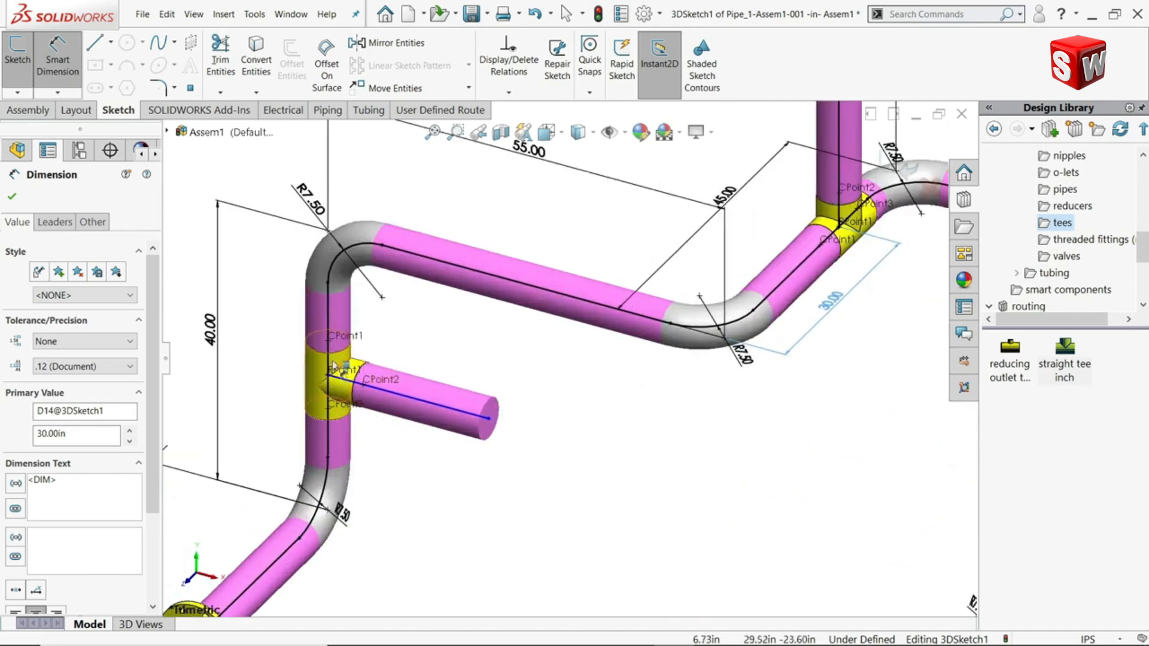
pyautogui.click(328, 328)
pyautogui.click(279, 317)
pyautogui.write('25')
pyautogui.press('Return')
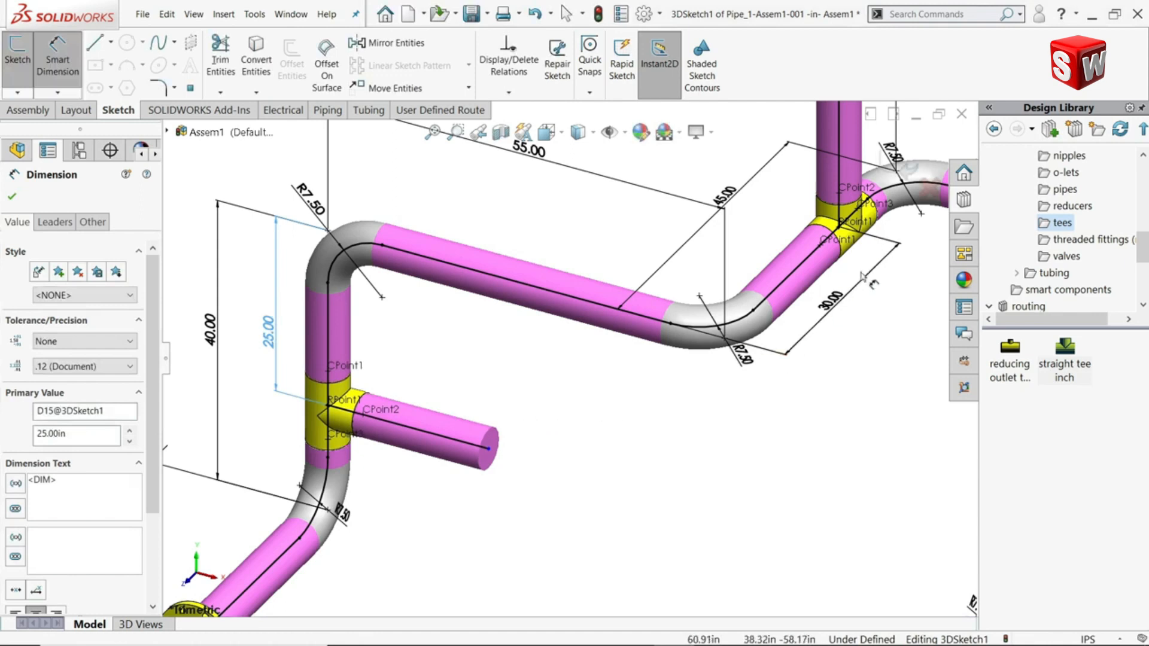
# Step: Insert a reducer on the open end of the riser tee's branch, using configuration REDUCER 5 x 3 SCH 40
pyautogui.click(1071, 206)
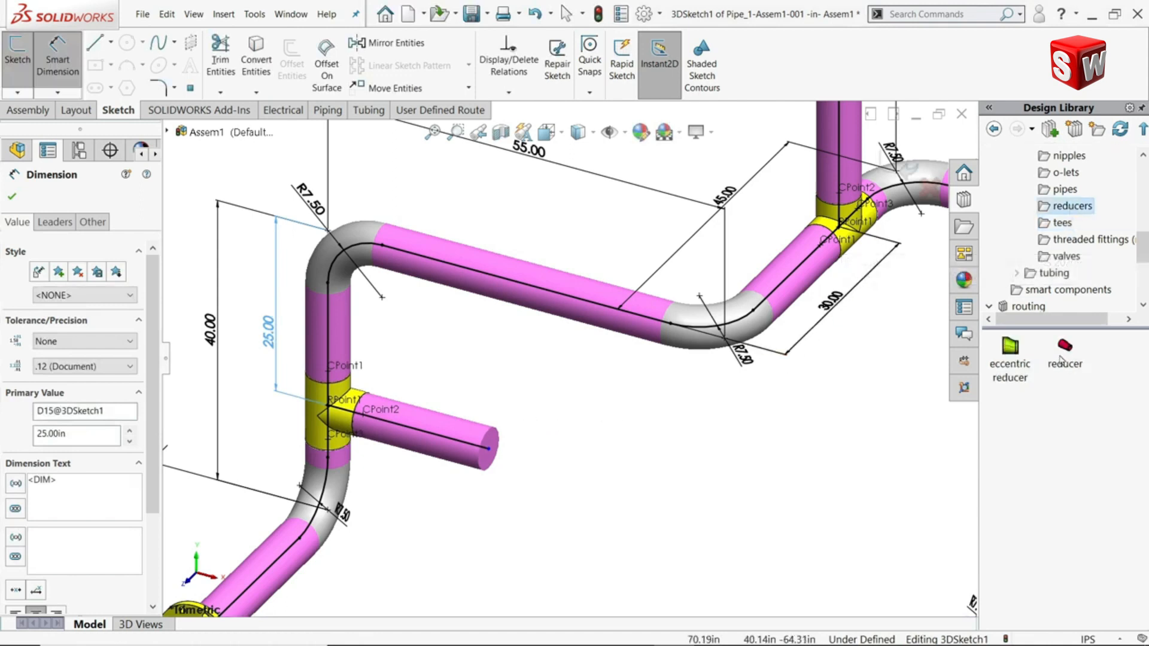
pyautogui.moveTo(1055, 358); pyautogui.dragTo(490, 457)
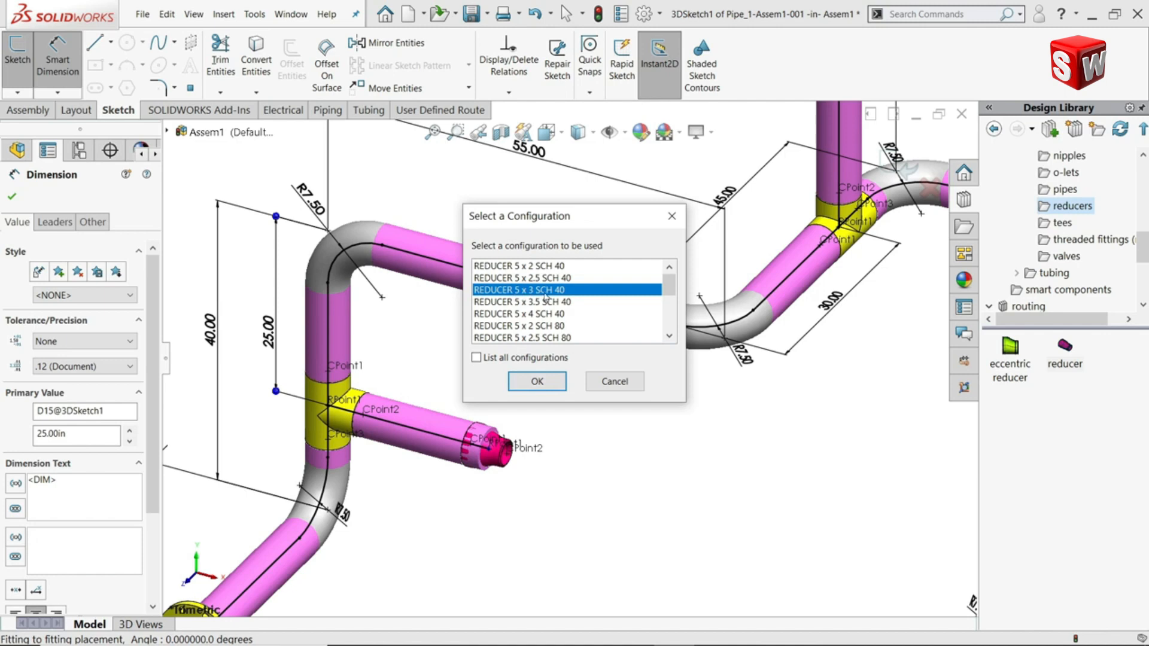
pyautogui.click(537, 385)
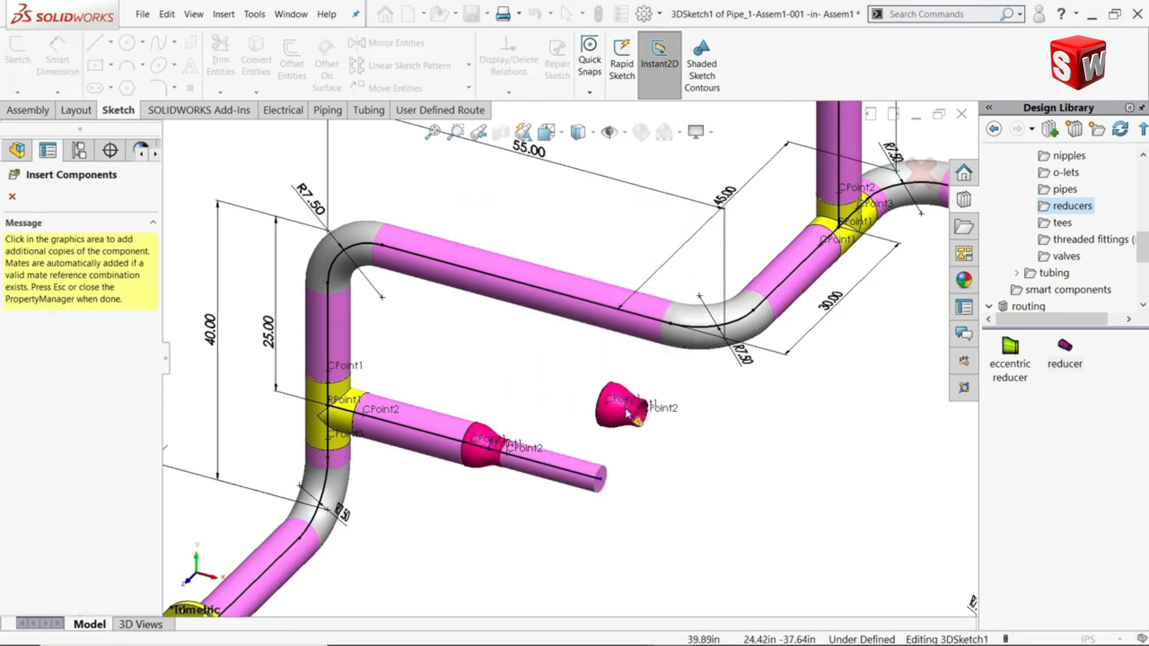
# Step: Place a second reducer on the open end of the upward tee branch and finish inserting components
pyautogui.scroll(2, 617, 359)
pyautogui.scroll(-5, 703, 246)
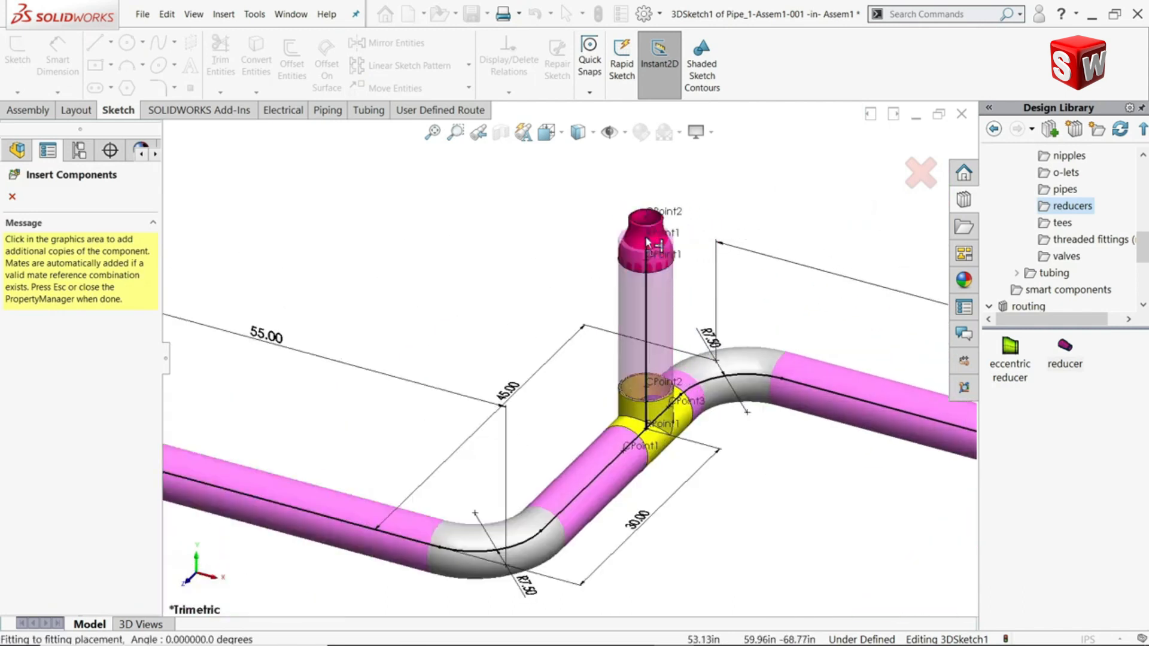
pyautogui.click(647, 244)
pyautogui.scroll(5, 653, 248)
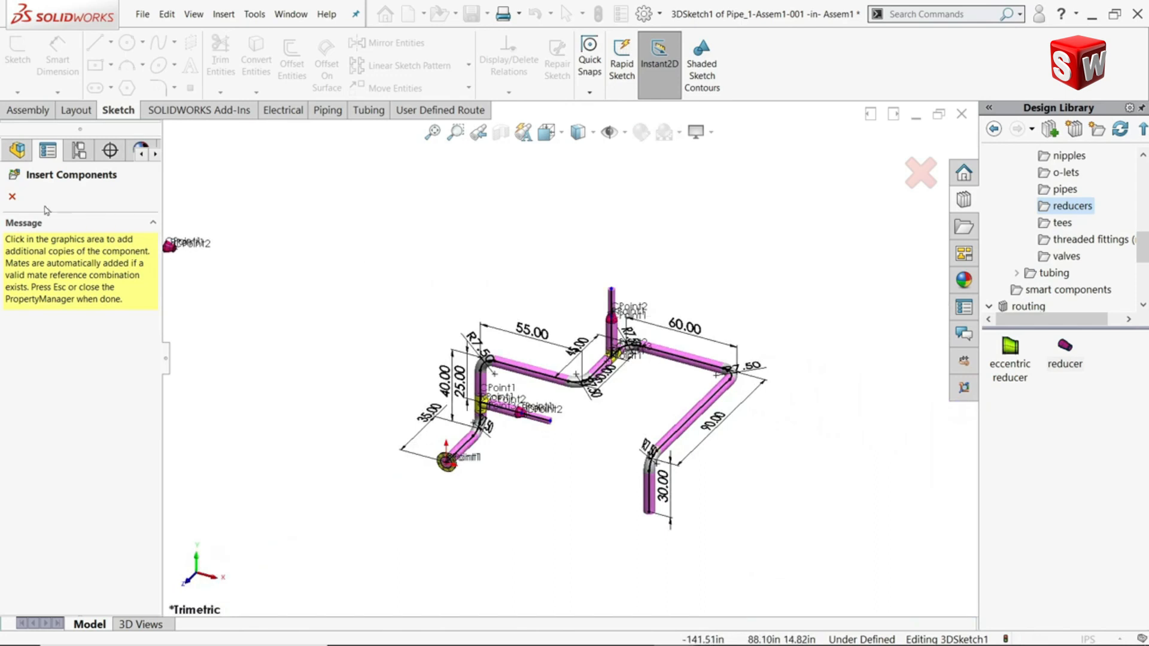
pyautogui.press('Escape')
# Step: Dimension the riser tee's horizontal branch from the tee to the reducer at 25 in
pyautogui.scroll(-5, 611, 378)
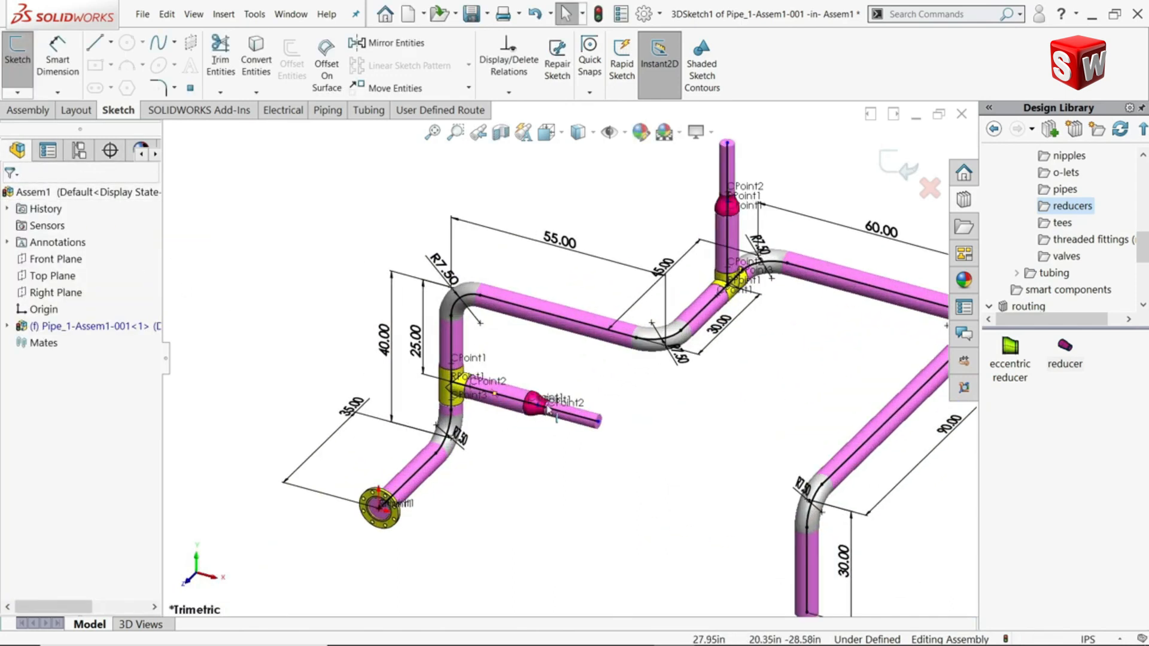
pyautogui.click(57, 60)
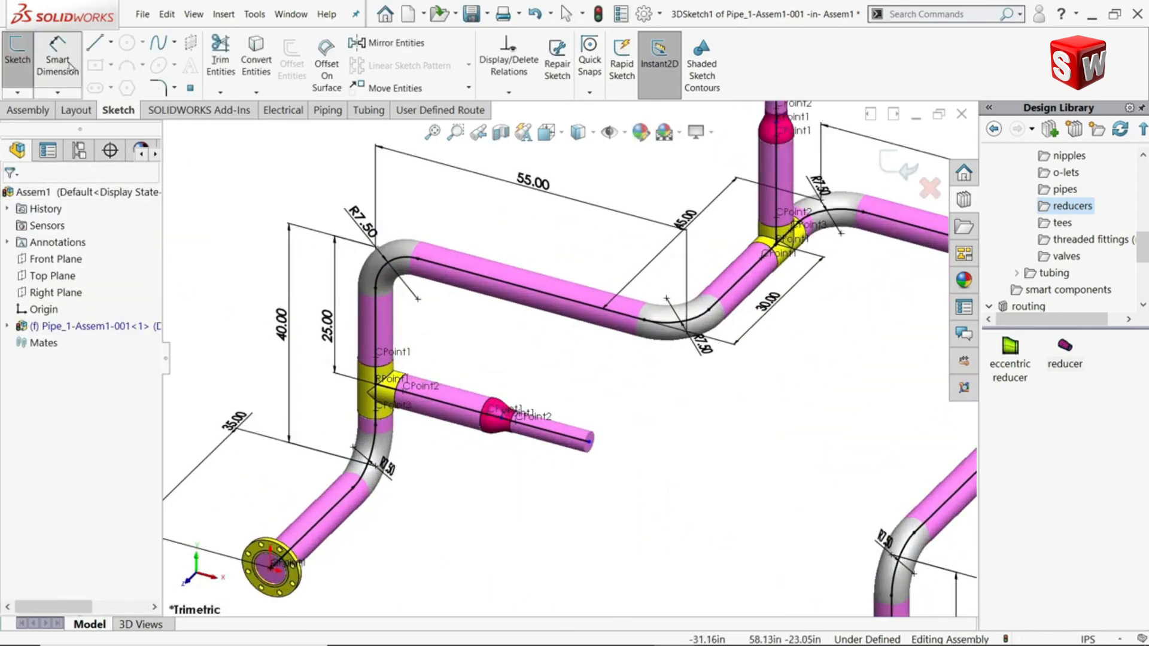
pyautogui.click(451, 412)
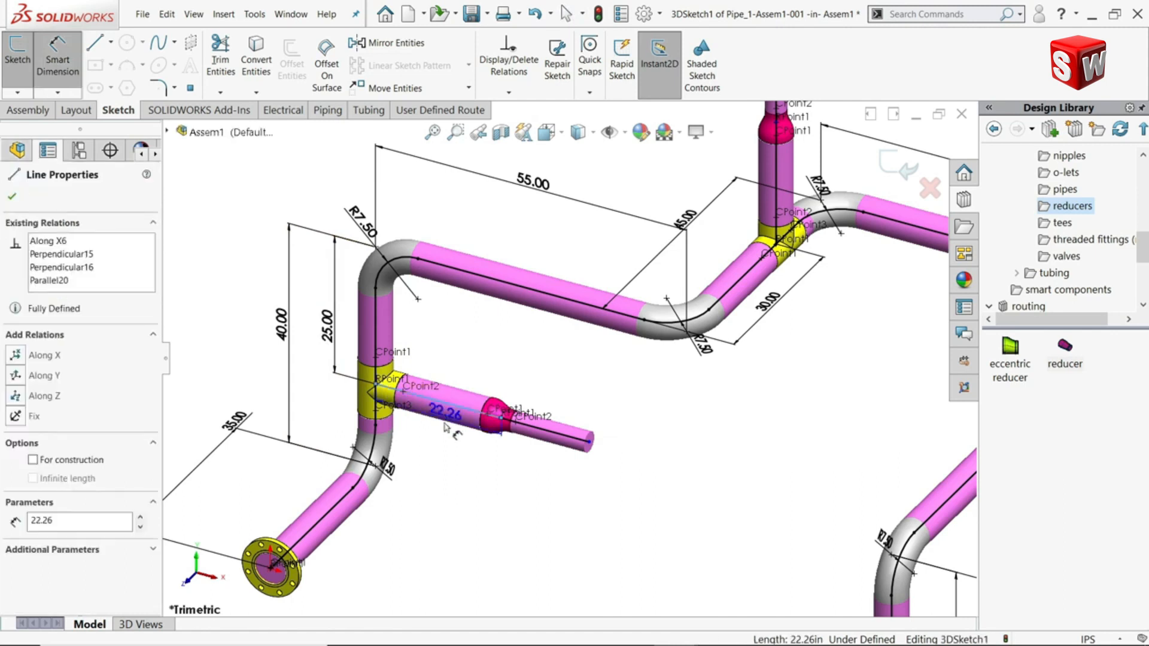
pyautogui.click(441, 444)
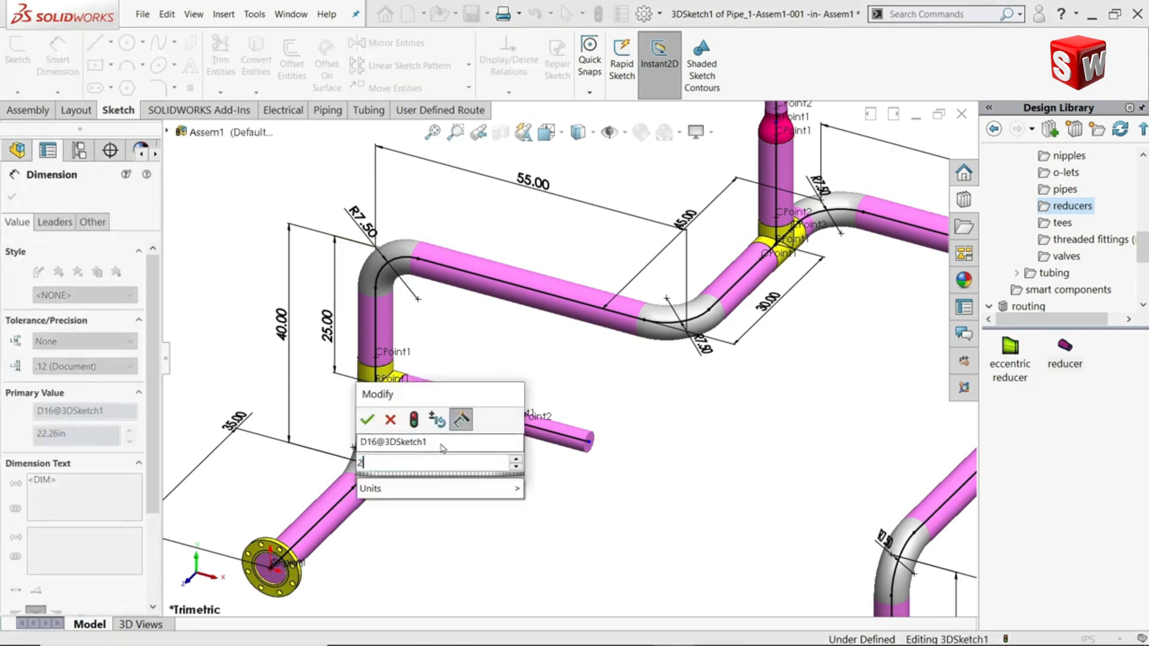
pyautogui.write('25')
pyautogui.press('Return')
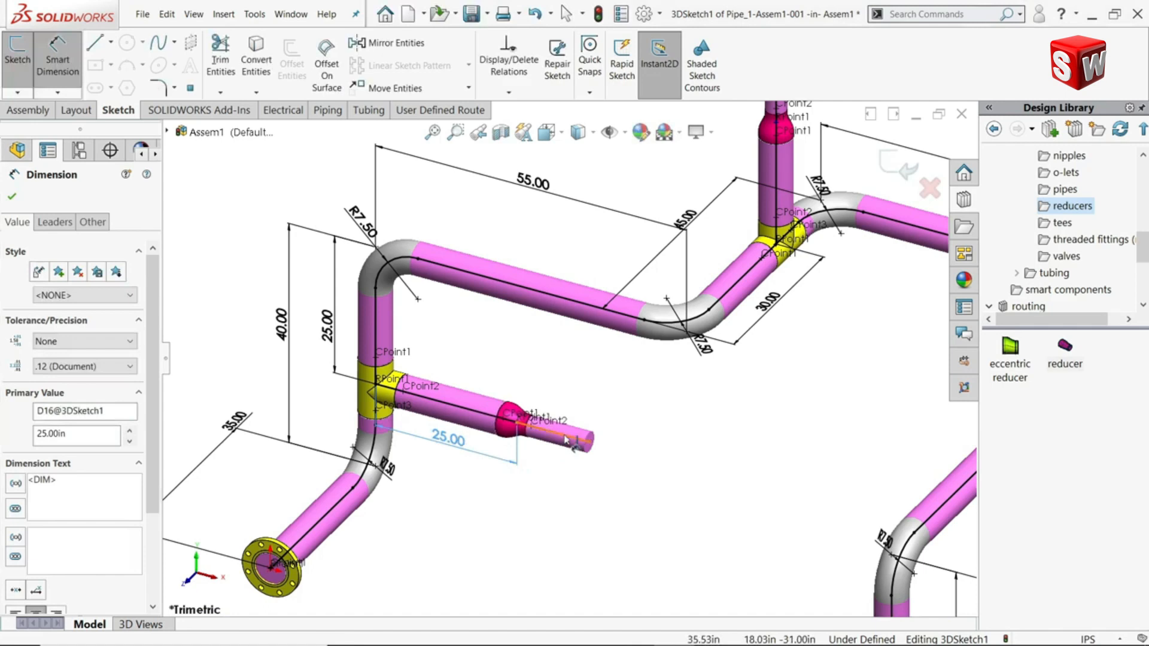
# Step: Dimension the small pipe stub beyond the horizontal branch's reducer at 20 in
pyautogui.click(565, 440)
pyautogui.click(553, 482)
pyautogui.write('20')
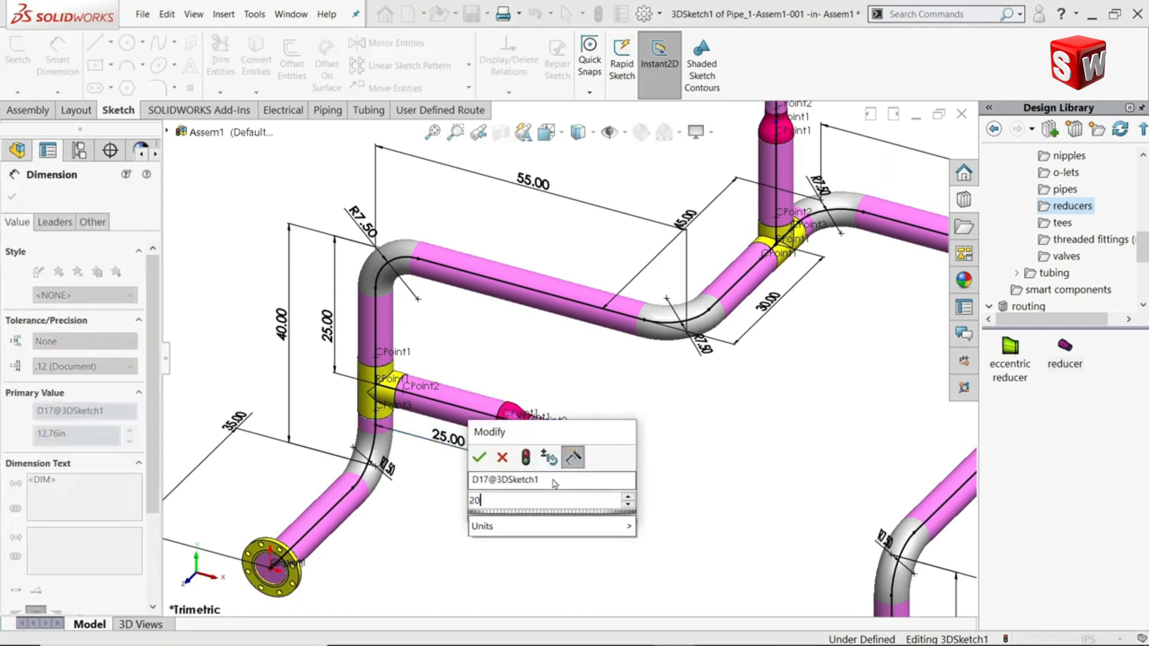
pyautogui.press('Return')
# Step: Dimension the upward branch from its tee to the reducer at 25 in
pyautogui.scroll(4, 692, 385)
pyautogui.scroll(-2, 686, 259)
pyautogui.scroll(-4, 691, 263)
pyautogui.click(607, 317)
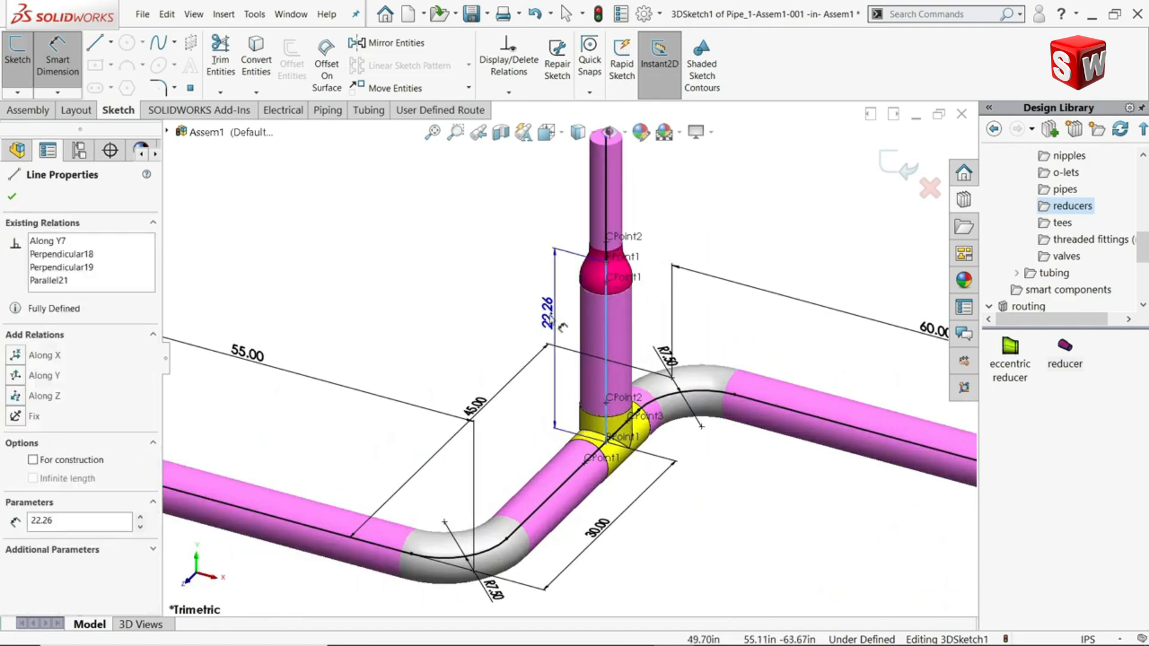
pyautogui.click(537, 316)
pyautogui.write('25')
pyautogui.press('Return')
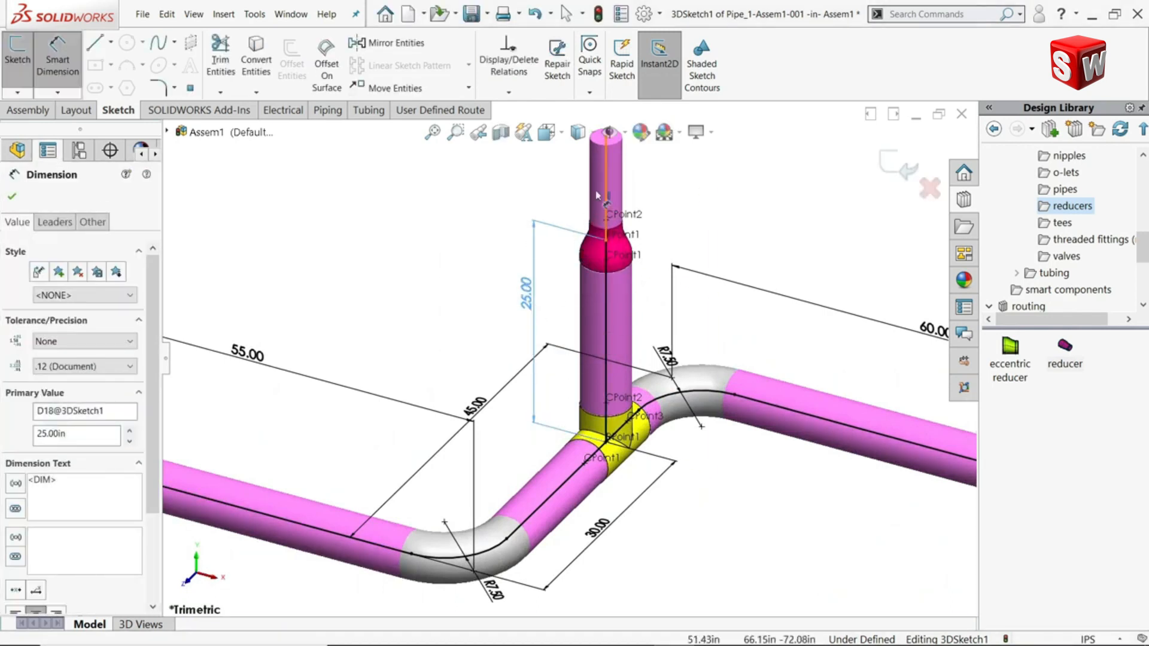
# Step: Dimension the small pipe stub above the upward branch's reducer at 10 in and end dimensioning
pyautogui.click(597, 194)
pyautogui.click(547, 186)
pyautogui.press('Return')
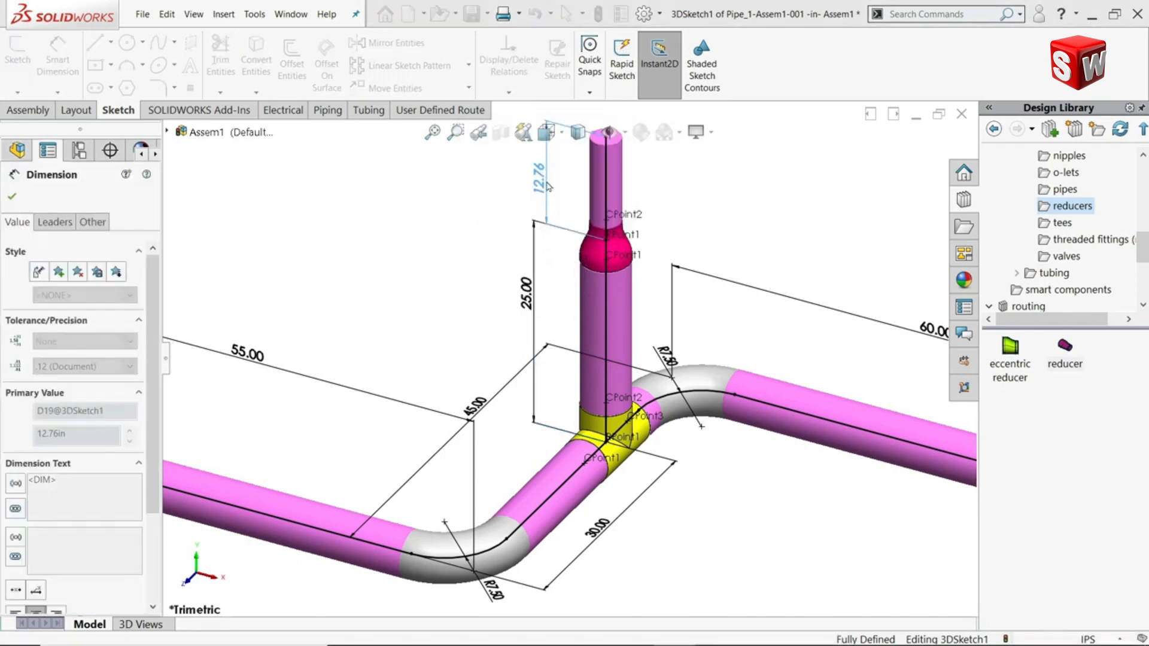
pyautogui.scroll(7, 582, 336)
pyautogui.scroll(-1, 563, 450)
pyautogui.scroll(-2, 563, 450)
pyautogui.click(11, 196)
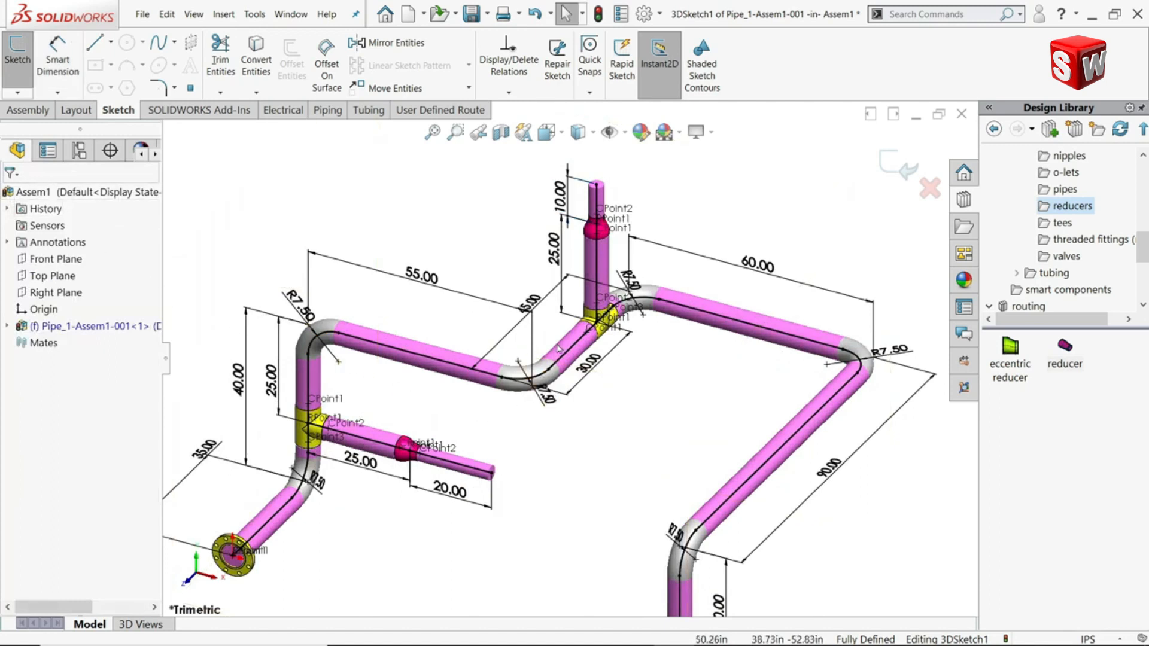
# Step: Insert slip on weld flanges on the open ends of both reduced branches, using configuration Slip On Flange 150-NPS3
pyautogui.scroll(1, 1068, 218)
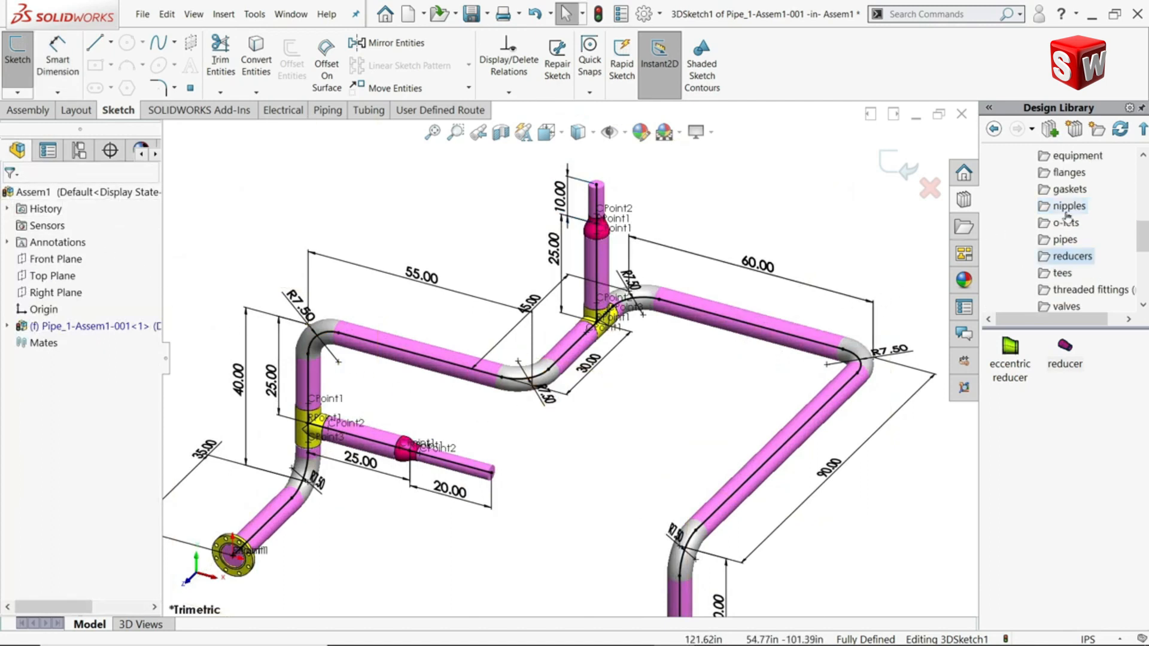
pyautogui.click(1071, 174)
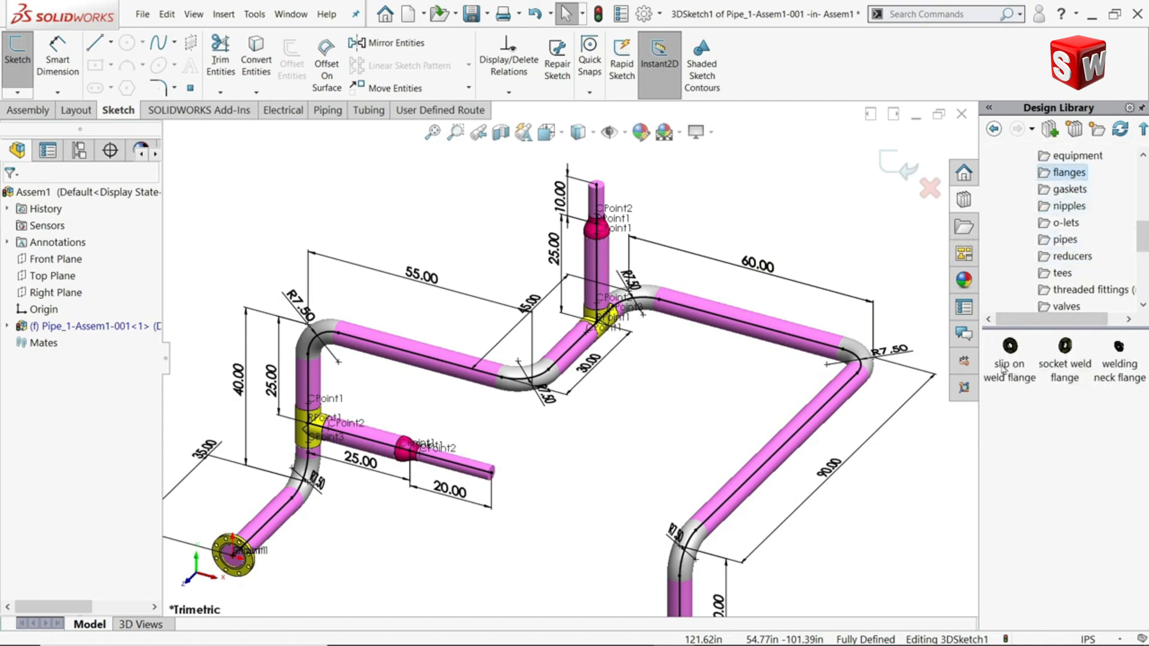
pyautogui.moveTo(1009, 366)
pyautogui.moveTo(1011, 363); pyautogui.dragTo(605, 198)
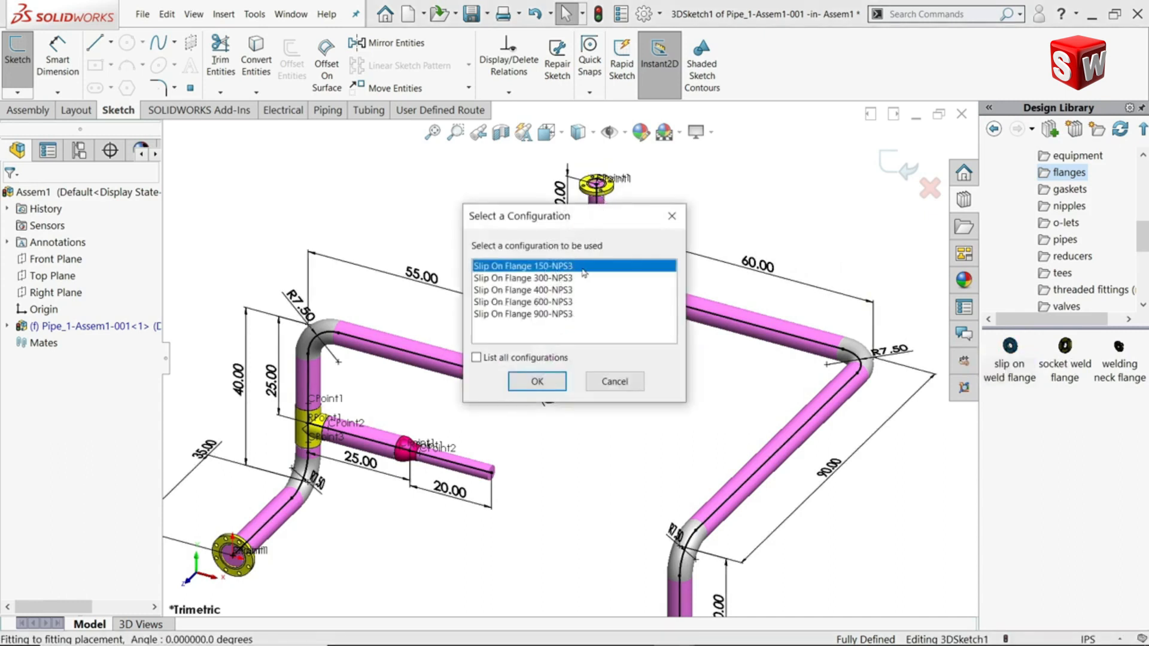
pyautogui.click(538, 381)
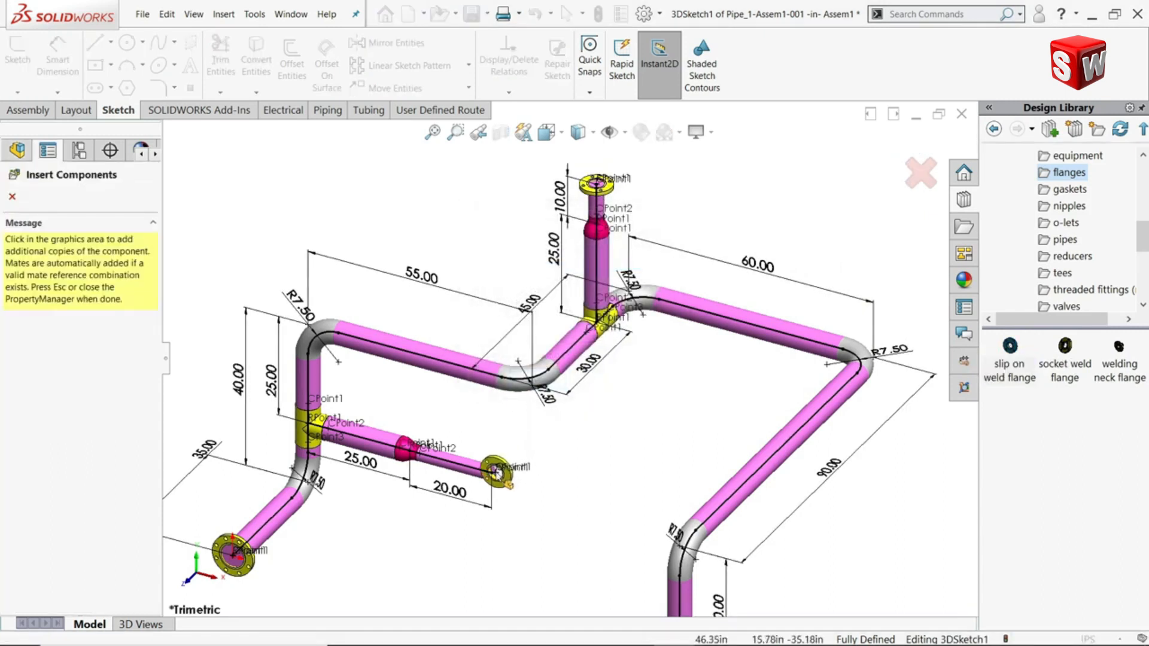
pyautogui.scroll(3, 494, 476)
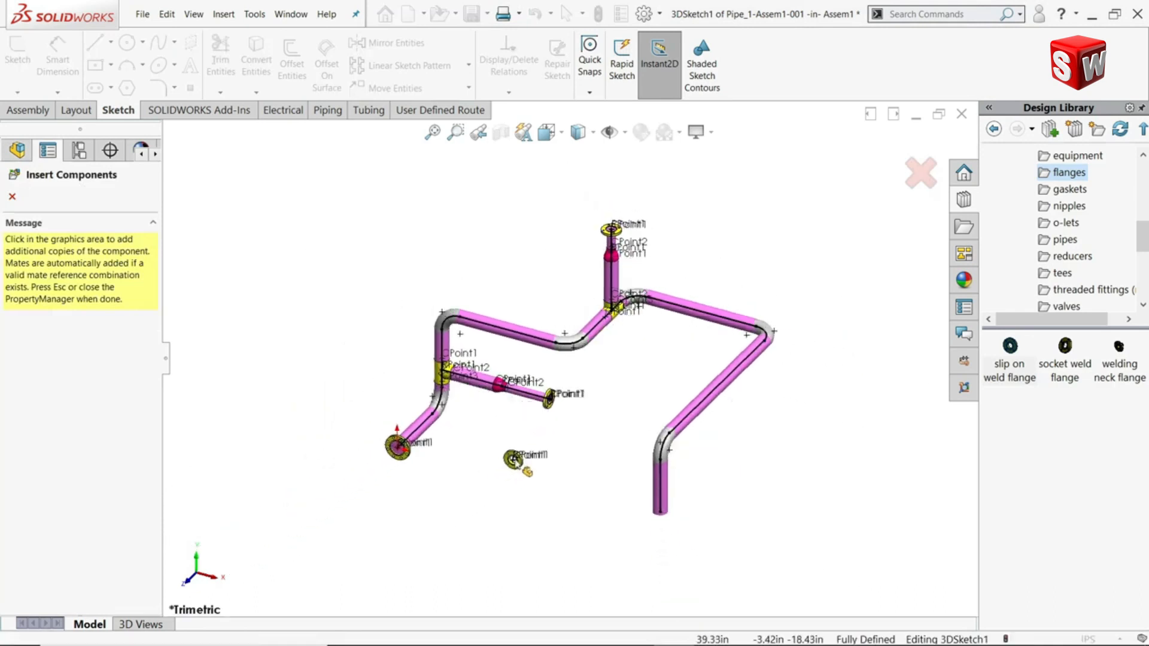
# Step: Place a Slip On Flange 150-NPS5 on the open end of the 30 in vertical segment and finish inserting components
pyautogui.scroll(-4, 600, 494)
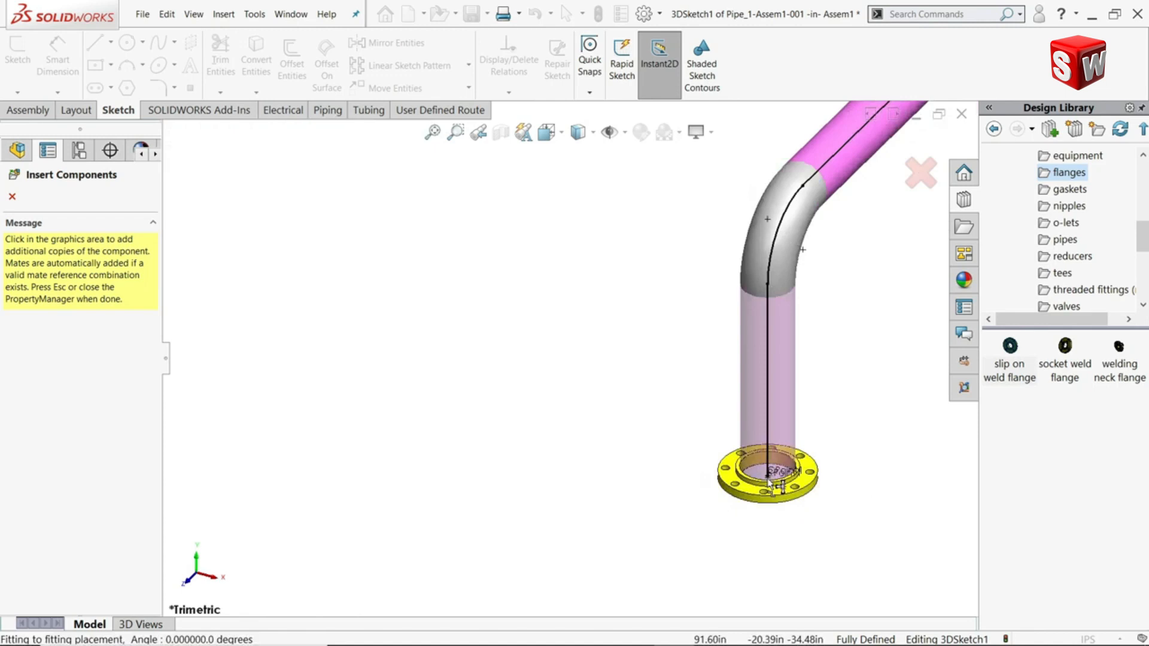
pyautogui.click(770, 483)
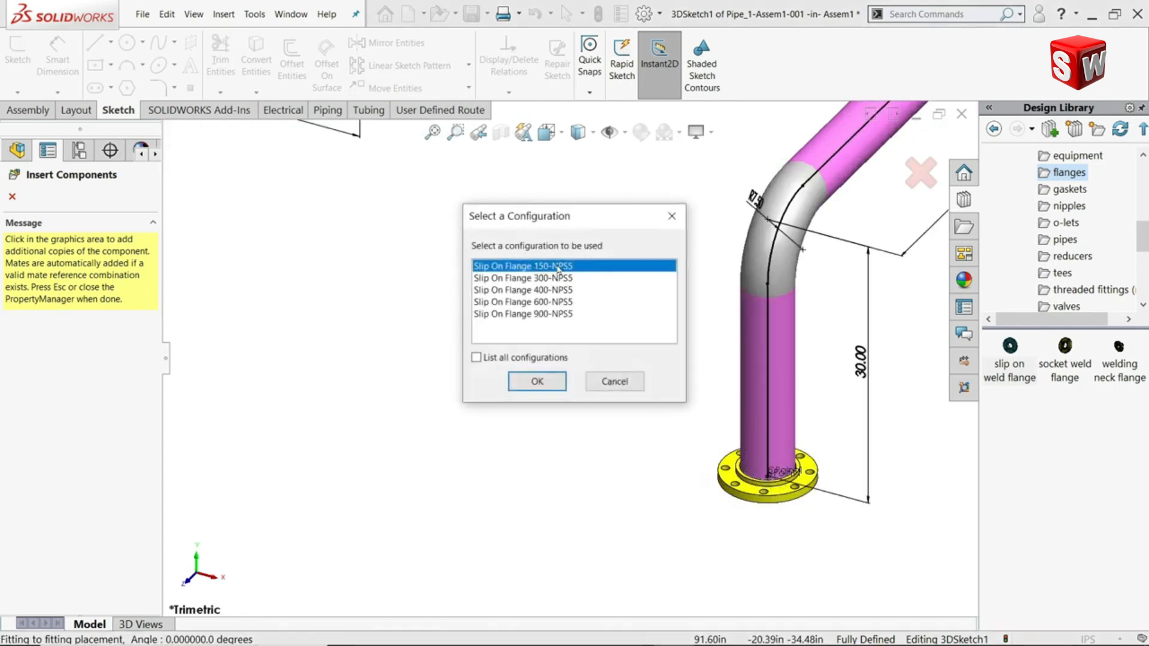
pyautogui.click(538, 381)
pyautogui.press('f')
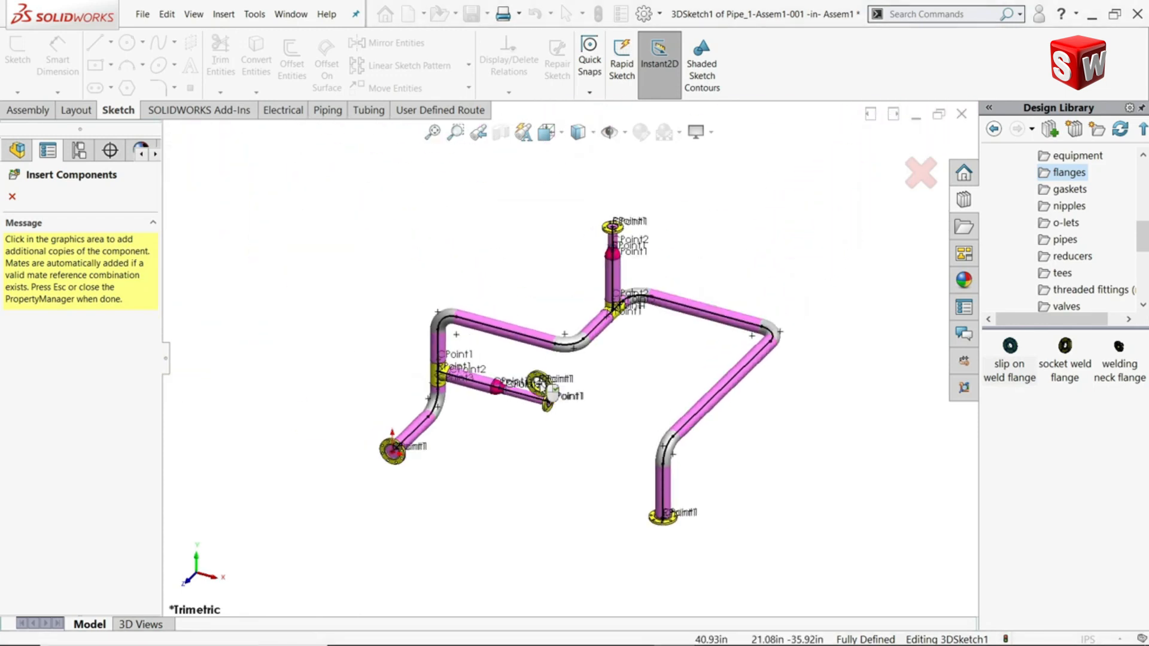
pyautogui.scroll(-2, 656, 407)
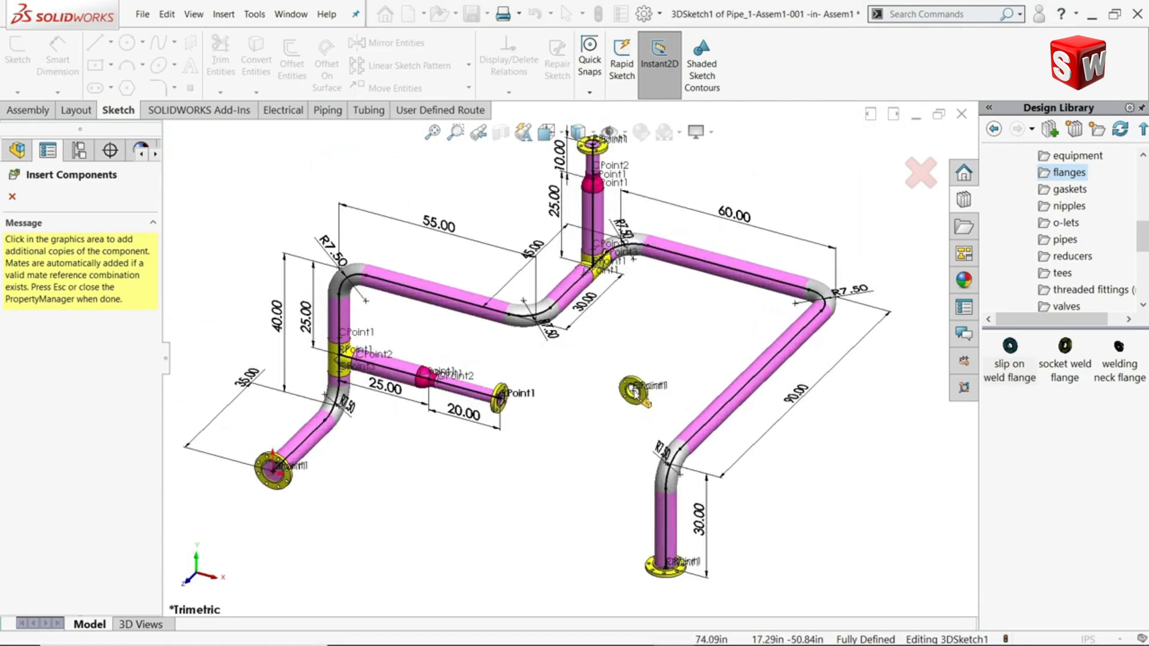
pyautogui.click(12, 198)
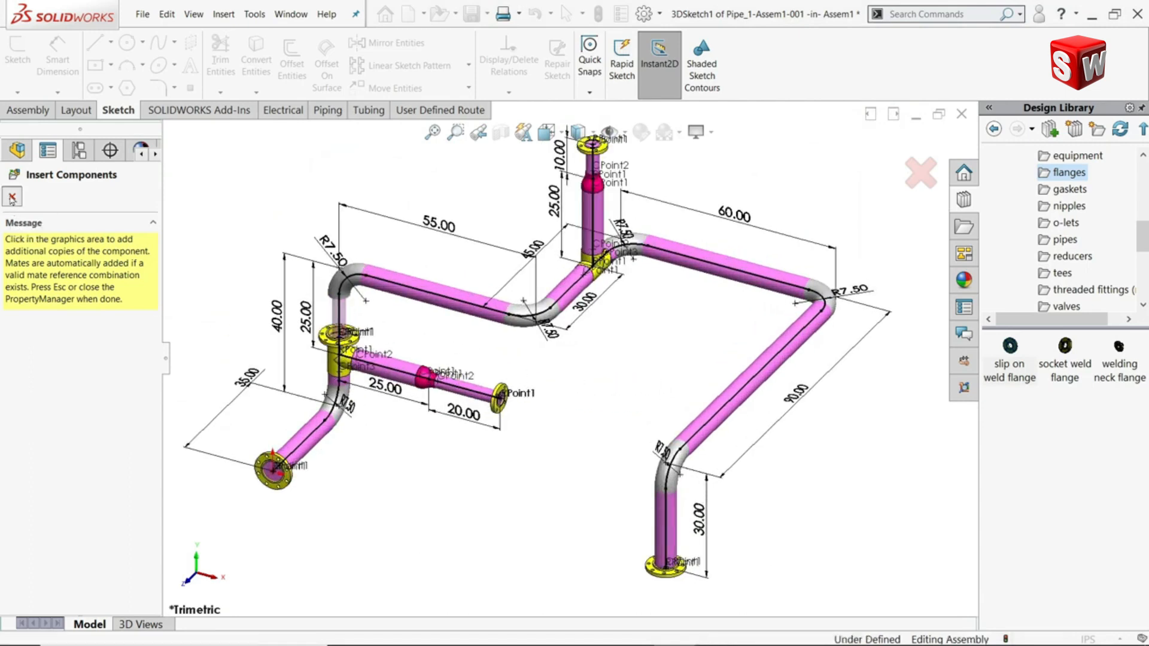
# Step: Insert the flanged ASME B16.34 gate valve on the 90 in segment, handwheel up, with the first Flanged End configuration, without shortening the pipe
pyautogui.click(1066, 307)
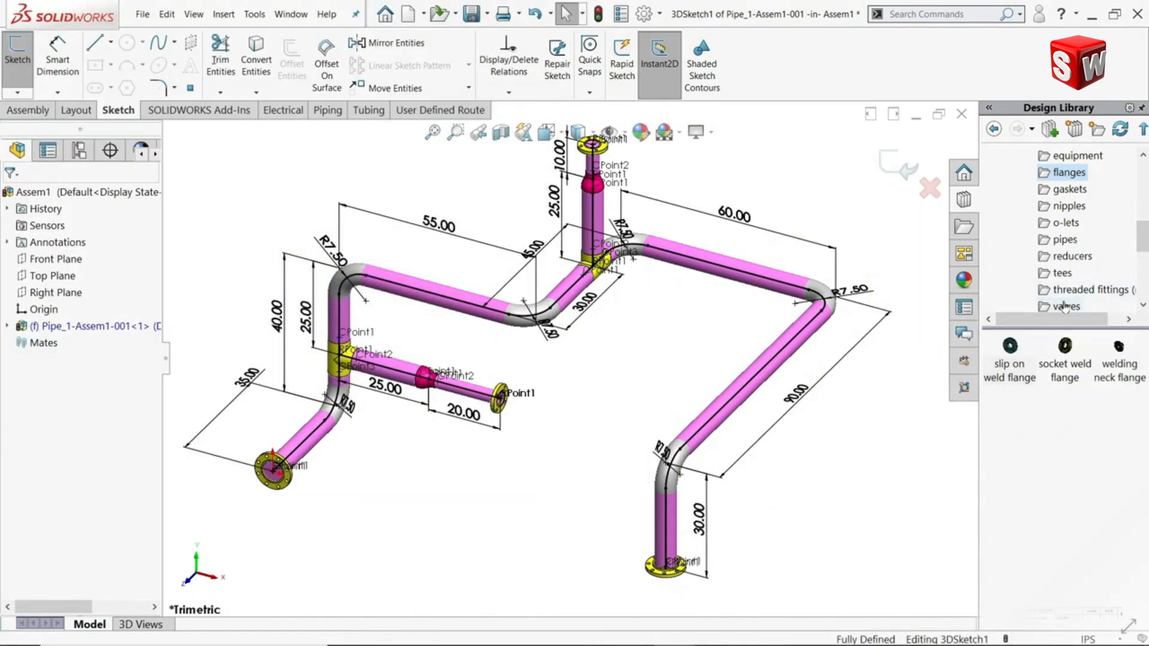
pyautogui.moveTo(1062, 426)
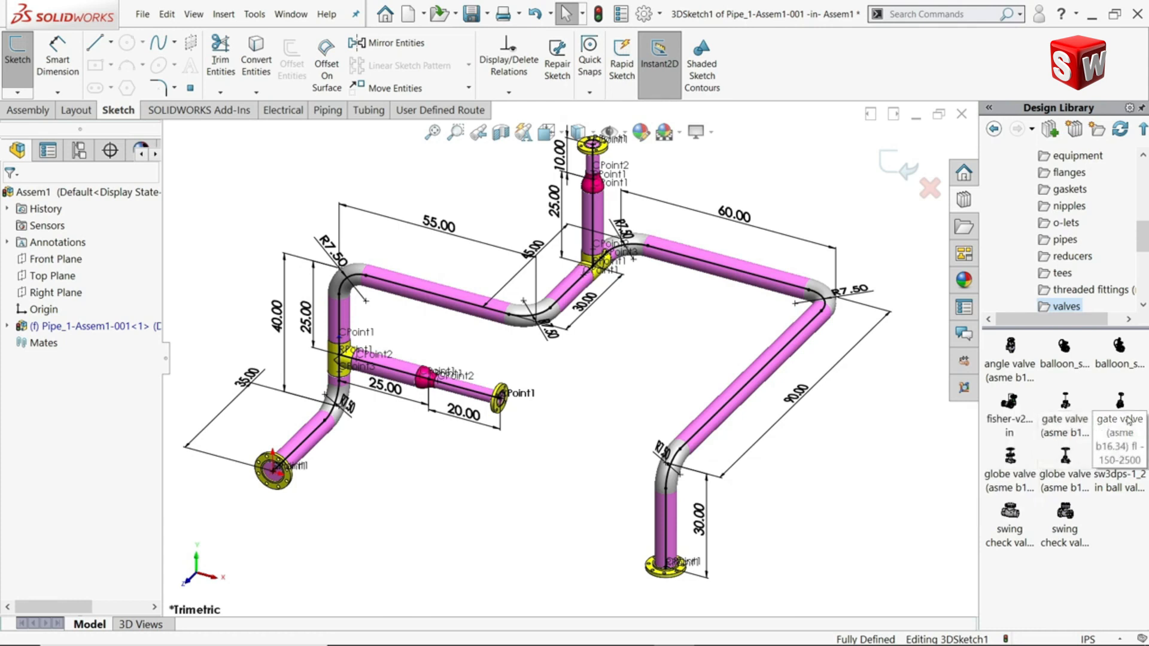
pyautogui.moveTo(1129, 422)
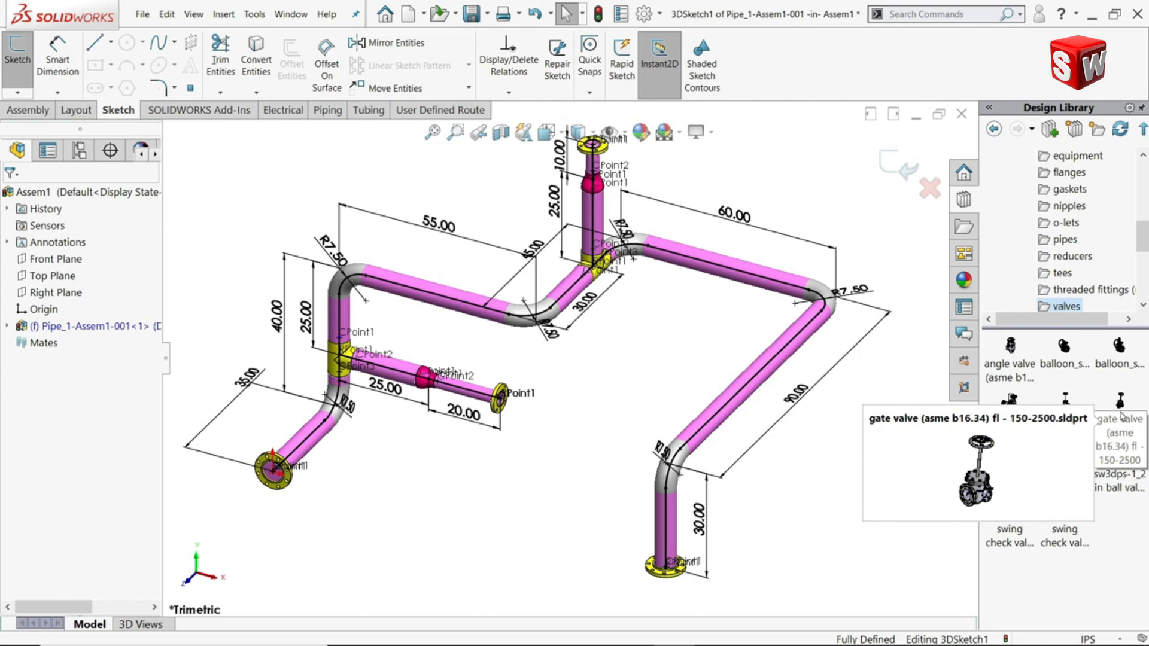
pyautogui.moveTo(1070, 424); pyautogui.dragTo(812, 362)
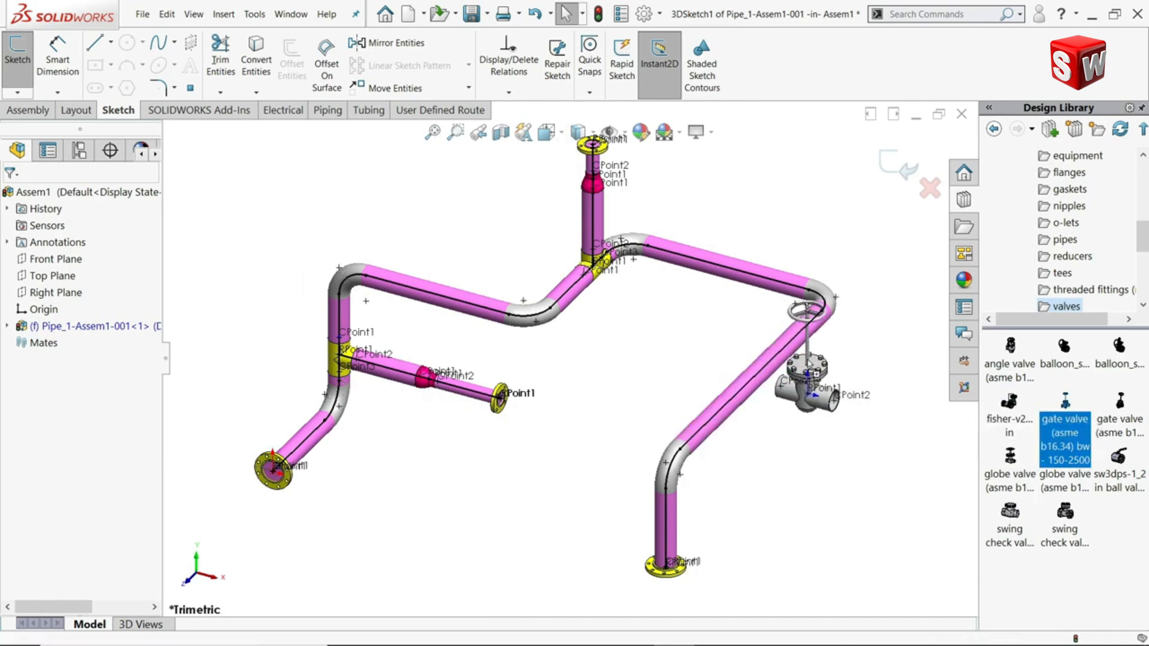
pyautogui.press('Escape')
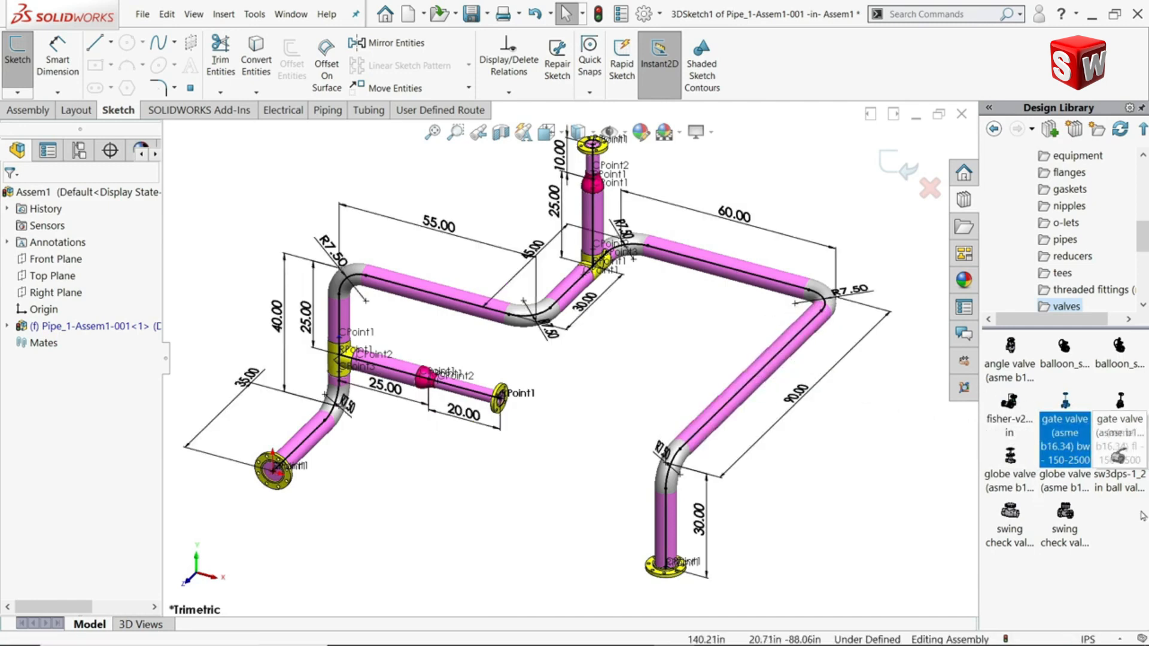
pyautogui.moveTo(1123, 422); pyautogui.dragTo(781, 362)
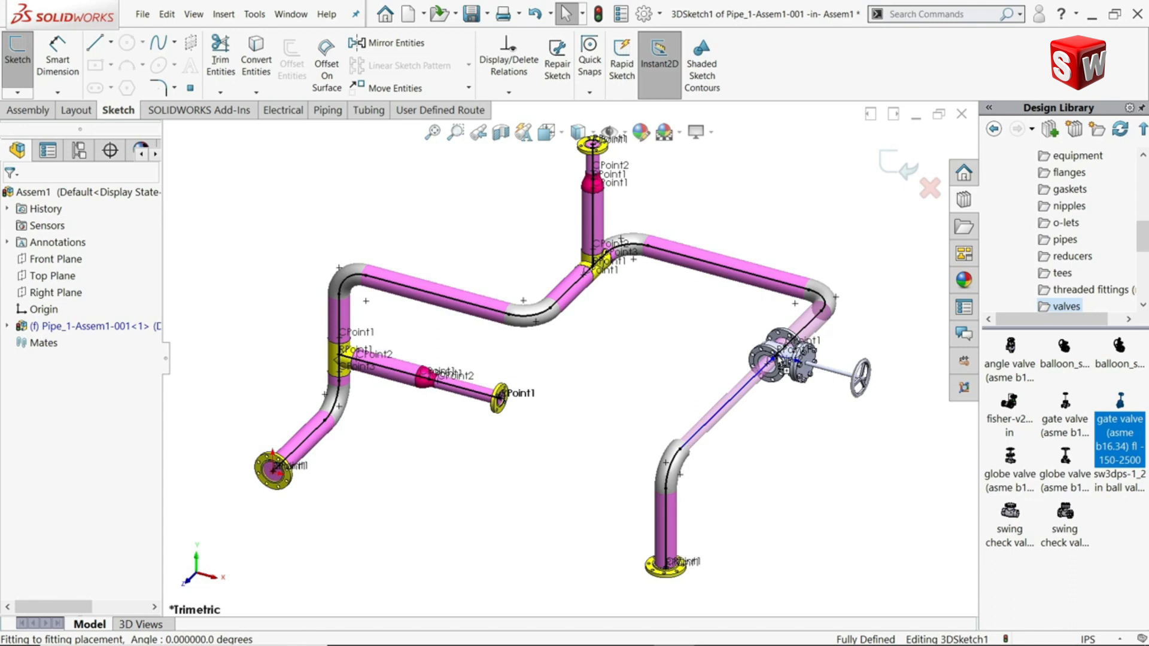
pyautogui.press('Tab')
pyautogui.moveTo(782, 363); pyautogui.dragTo(781, 363)
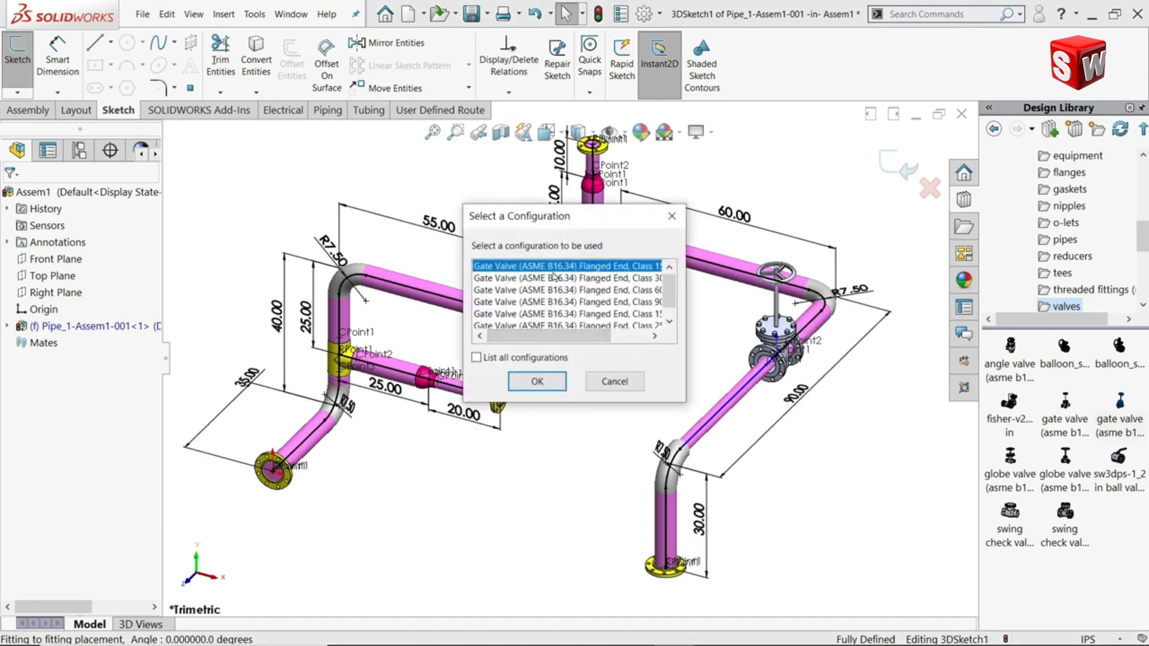
pyautogui.moveTo(595, 337); pyautogui.dragTo(519, 344)
pyautogui.click(538, 382)
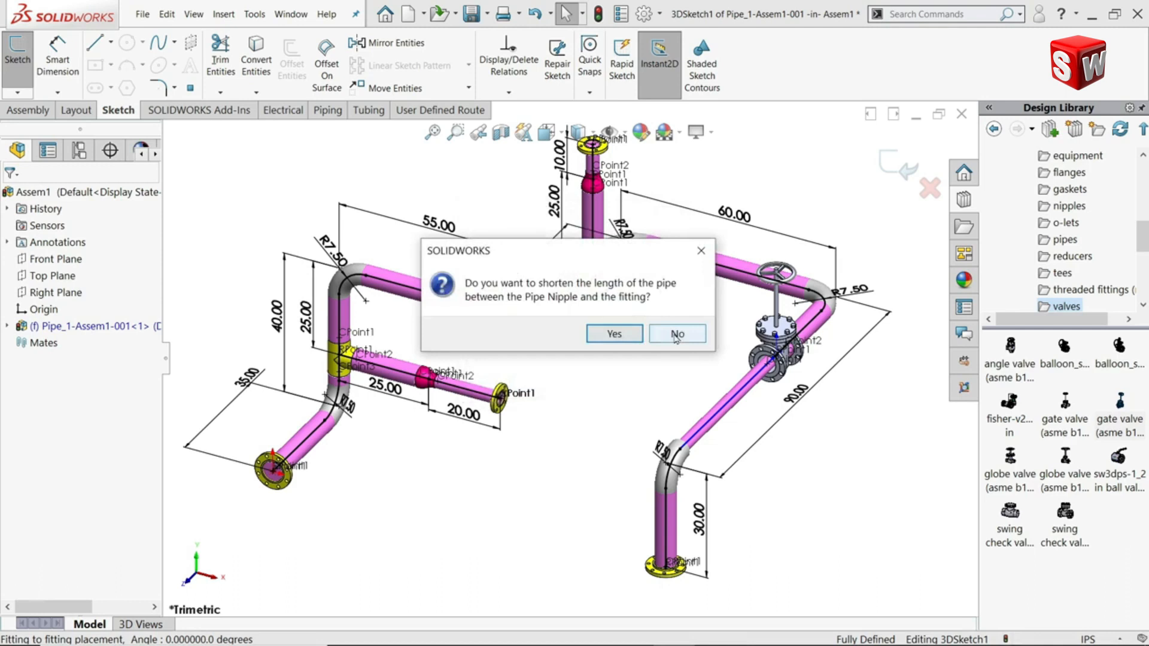
pyautogui.click(678, 334)
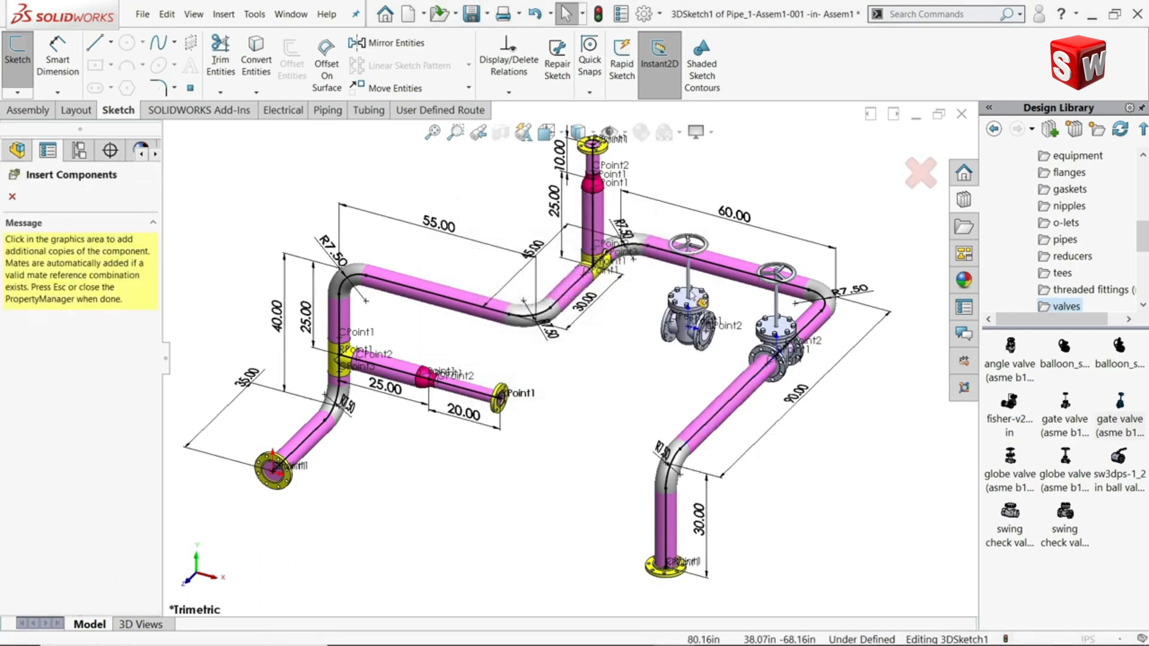
# Step: Place copies of the gate valve on the 60 in and 55 in segments without shortening the pipes, and finish inserting components
pyautogui.click(709, 260)
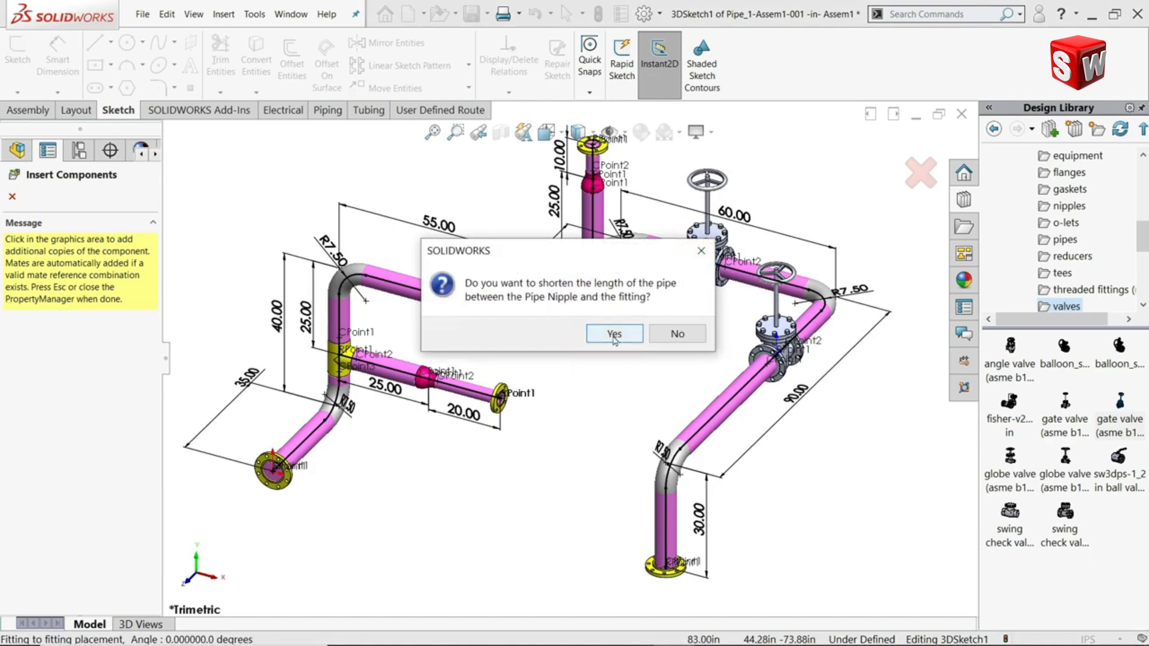
pyautogui.click(677, 336)
pyautogui.scroll(4, 659, 337)
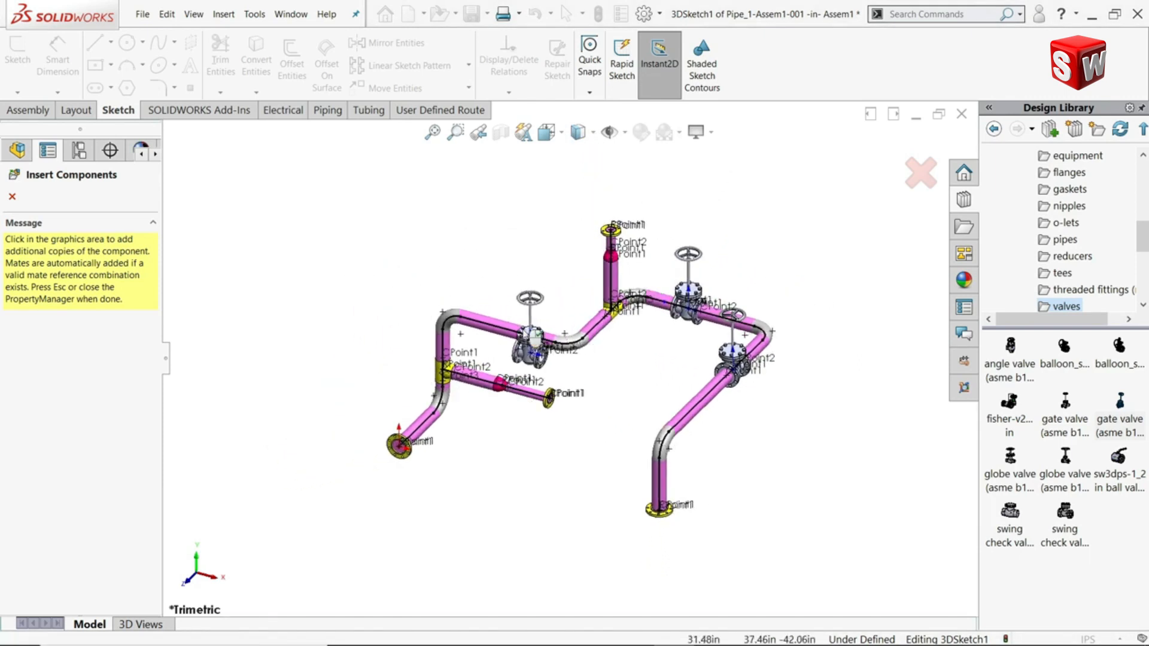
pyautogui.scroll(-3, 521, 341)
pyautogui.click(513, 337)
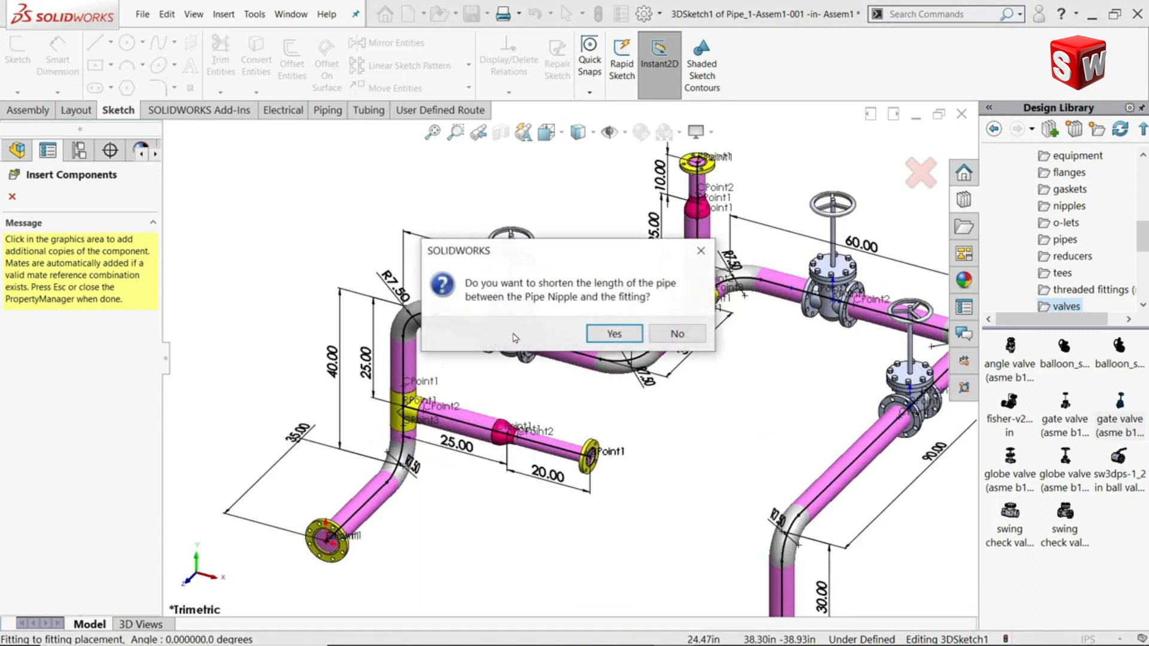
pyautogui.click(687, 334)
pyautogui.scroll(4, 488, 317)
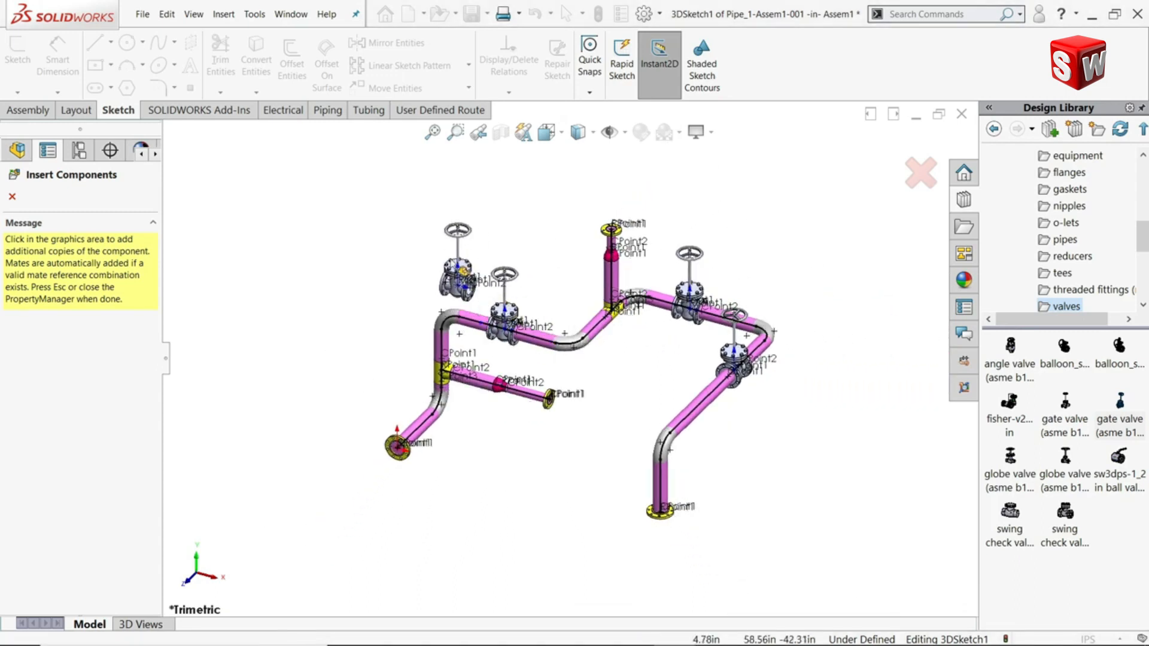
pyautogui.click(13, 198)
# Step: Dimension the gate valve on the 90 in segment at 50 in from the corner shared with the 60 in segment
pyautogui.click(57, 60)
pyautogui.scroll(-5, 745, 353)
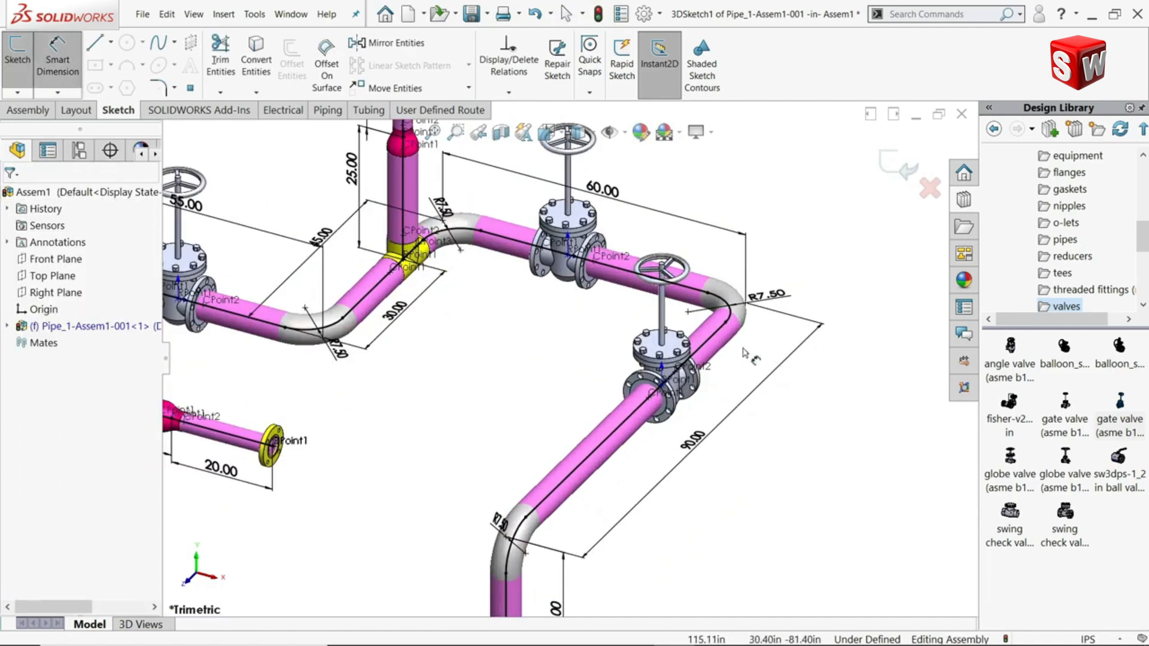
pyautogui.click(712, 343)
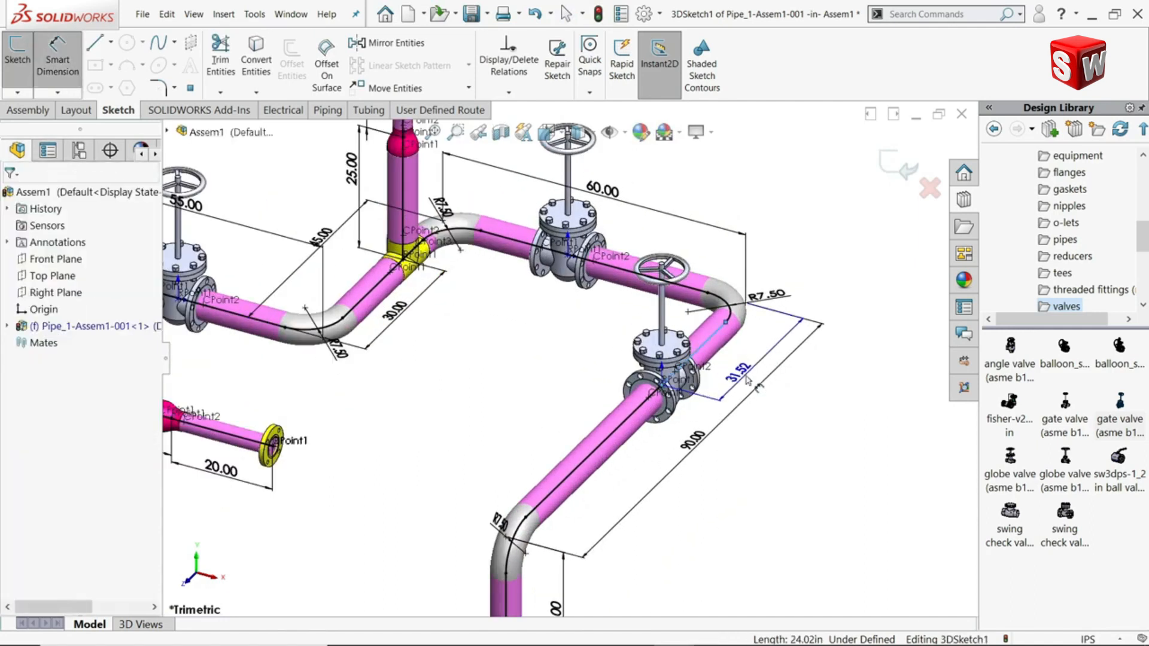
pyautogui.click(754, 335)
pyautogui.write('50')
pyautogui.press('Return')
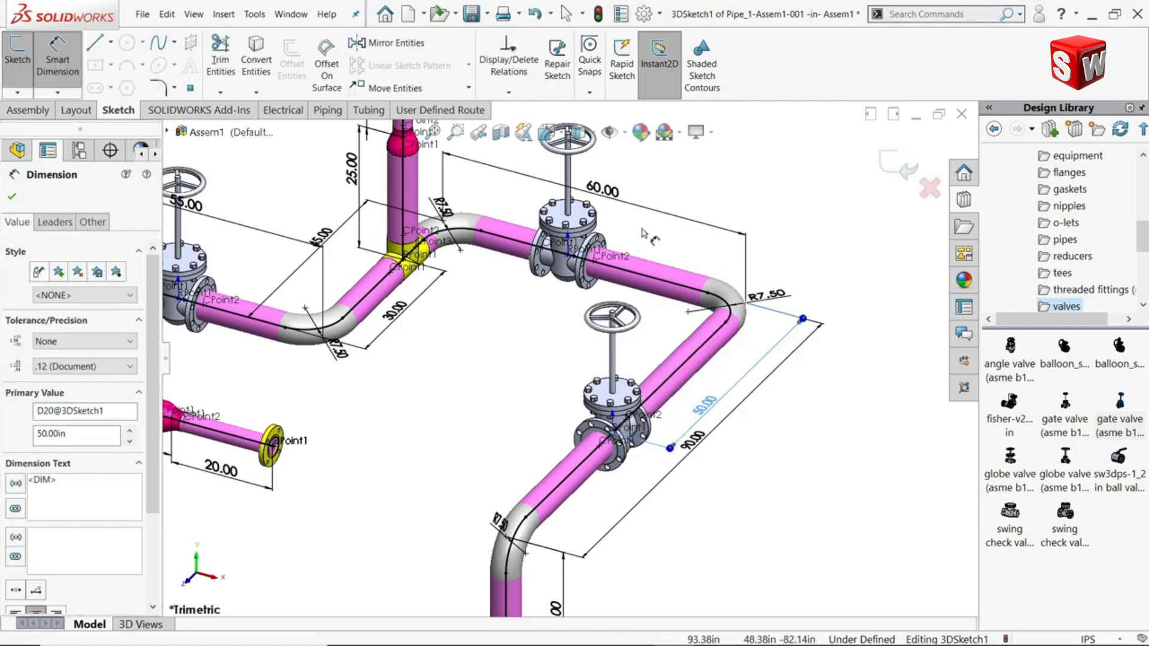
# Step: Dimension the gate valve on the 60 in segment at 25 in from the corner shared with the 90 in segment
pyautogui.scroll(-3, 643, 233)
pyautogui.click(648, 316)
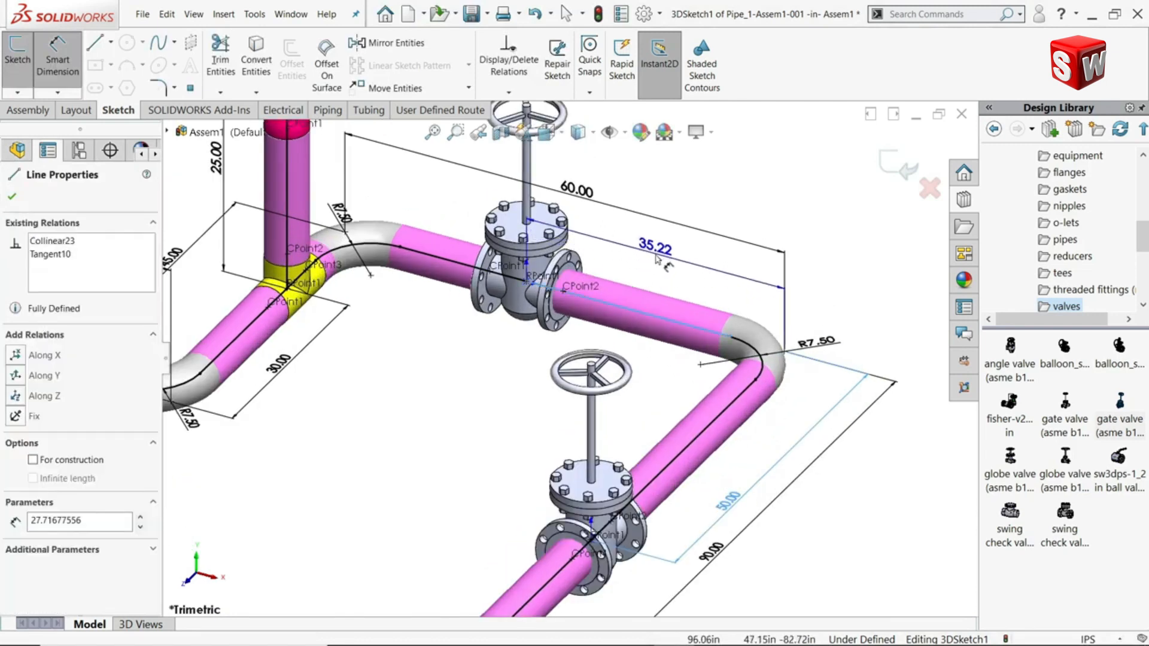
pyautogui.click(657, 257)
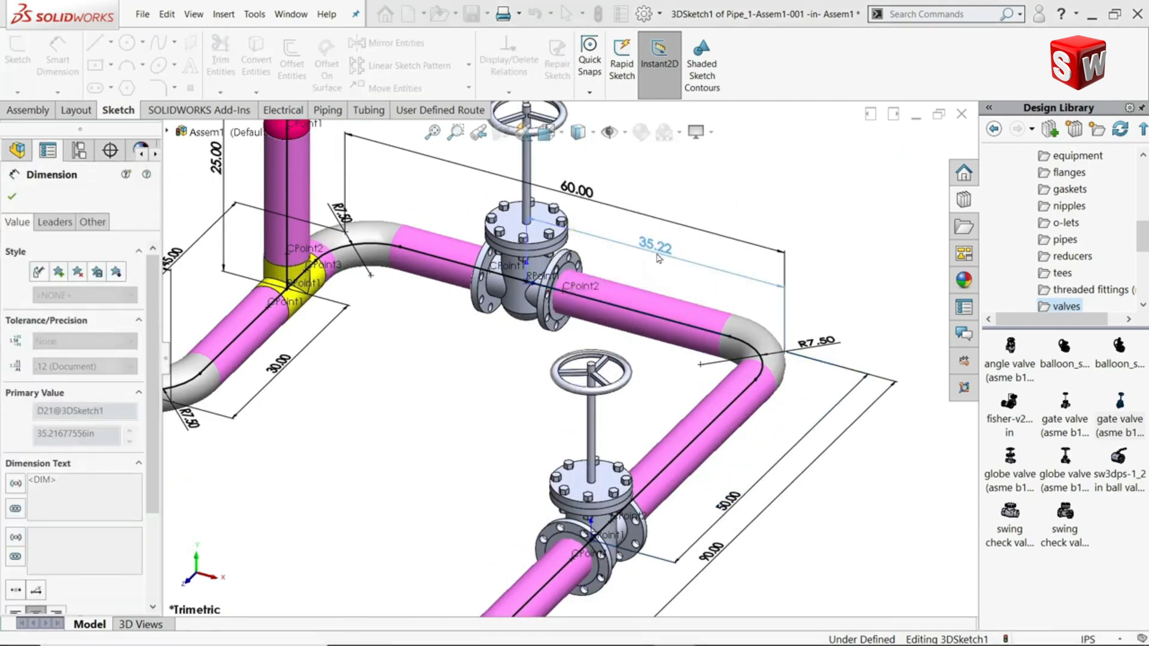
pyautogui.write('25')
pyautogui.press('Return')
# Step: Dimension the gate valve on the 55 in segment at 35 in from the corner above the 40 in vertical segment, and end dimensioning
pyautogui.scroll(5, 630, 328)
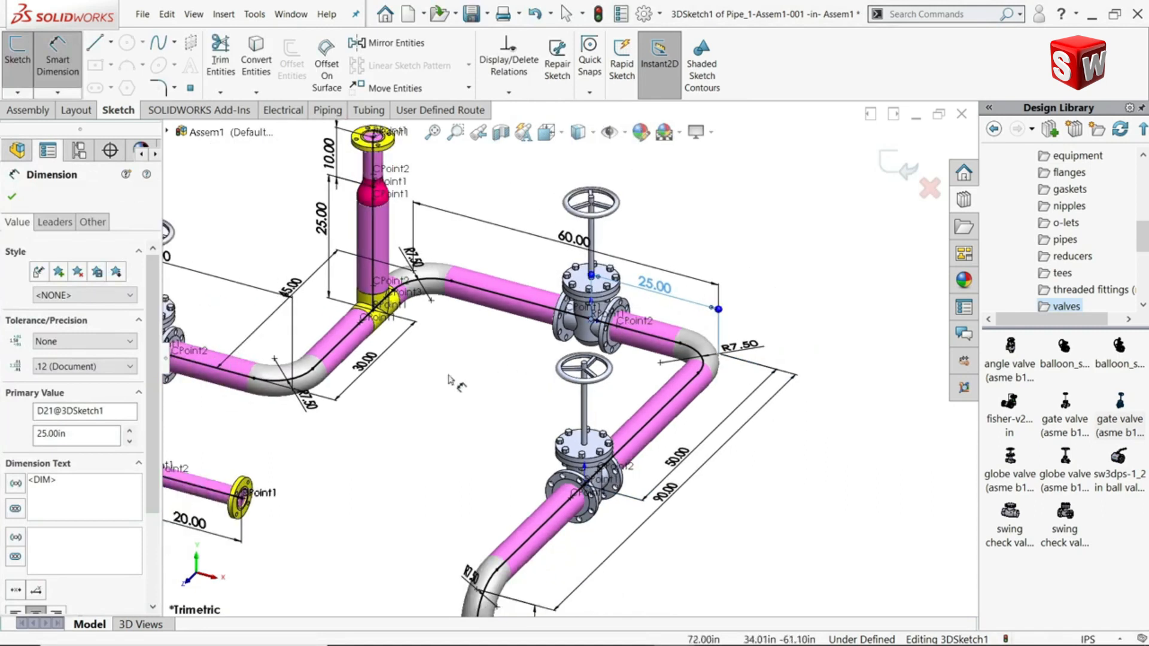
pyautogui.scroll(-3, 311, 337)
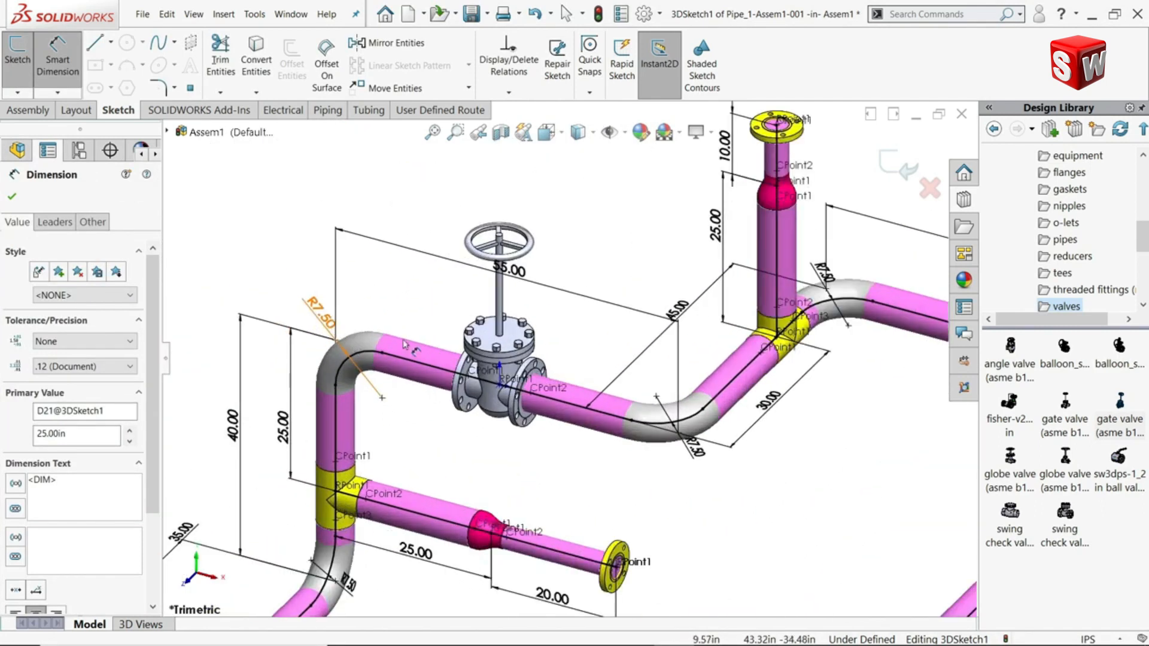
pyautogui.click(434, 367)
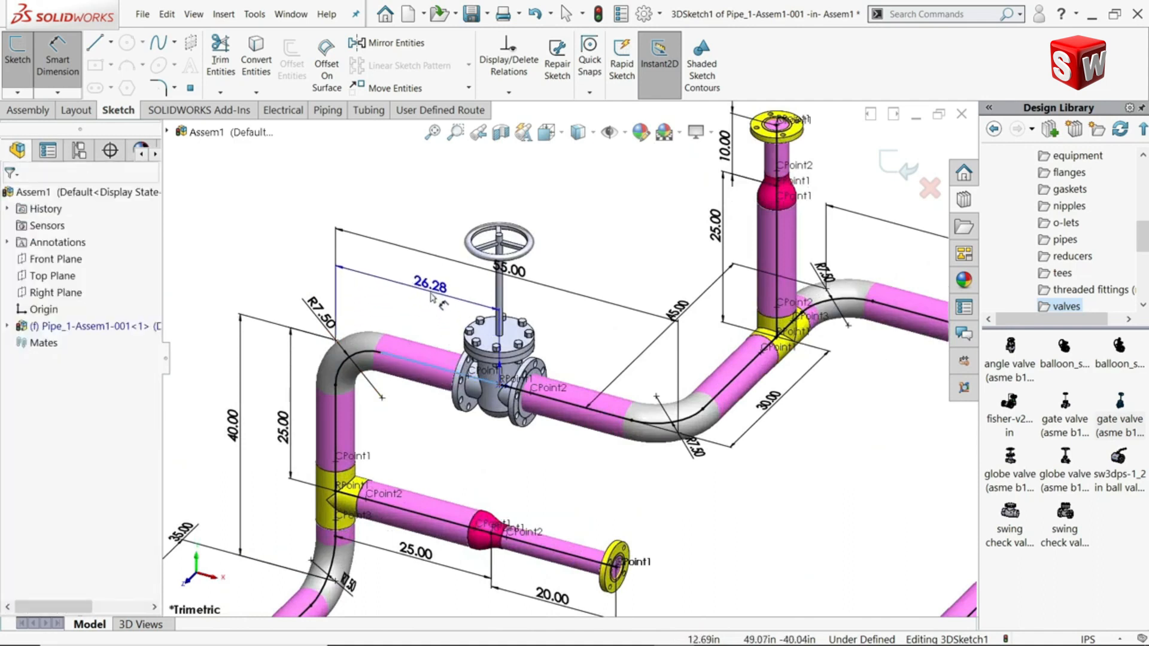
pyautogui.click(434, 298)
pyautogui.write('35')
pyautogui.press('Return')
pyautogui.scroll(2, 496, 398)
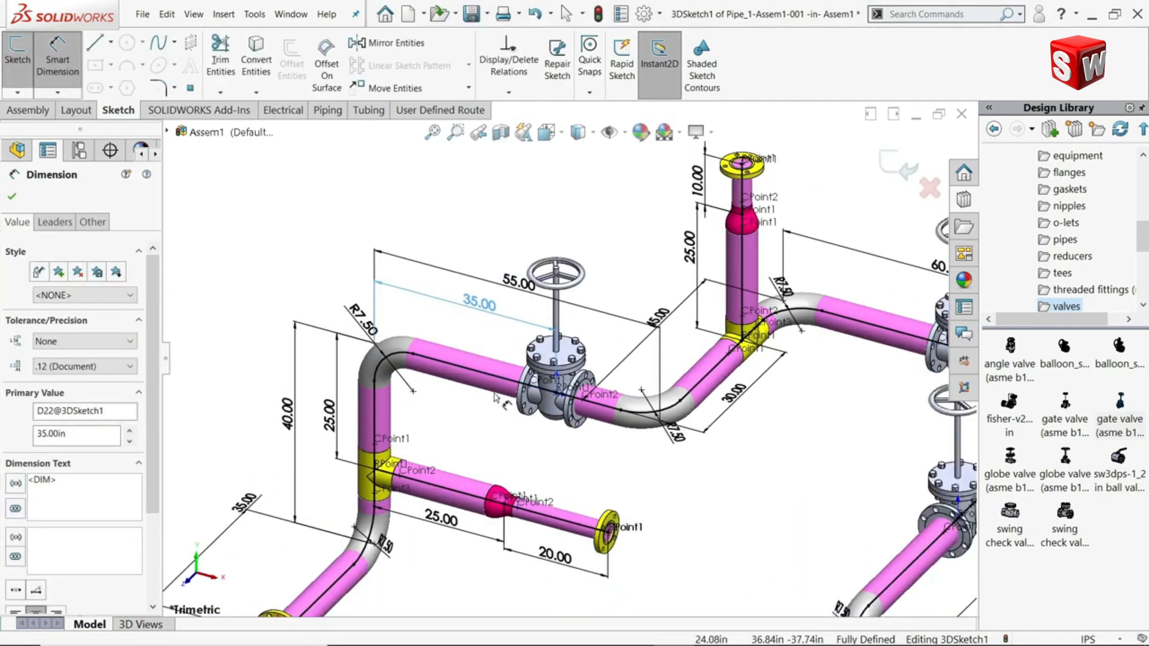
pyautogui.scroll(2, 496, 398)
pyautogui.scroll(-2, 708, 453)
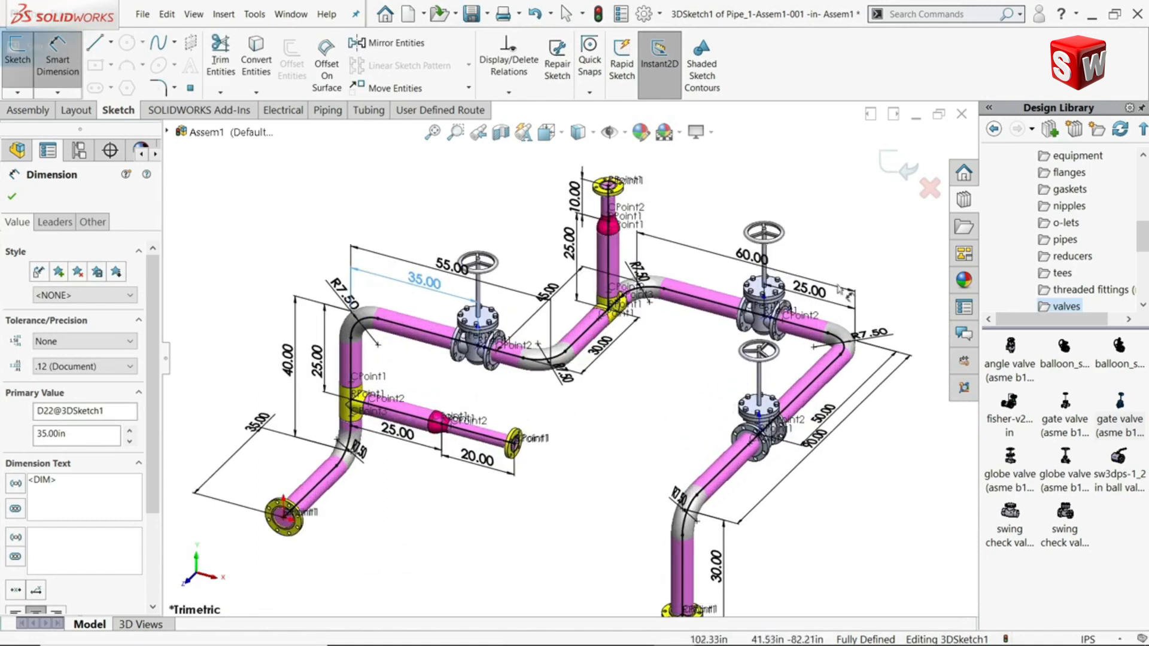
pyautogui.press('Escape')
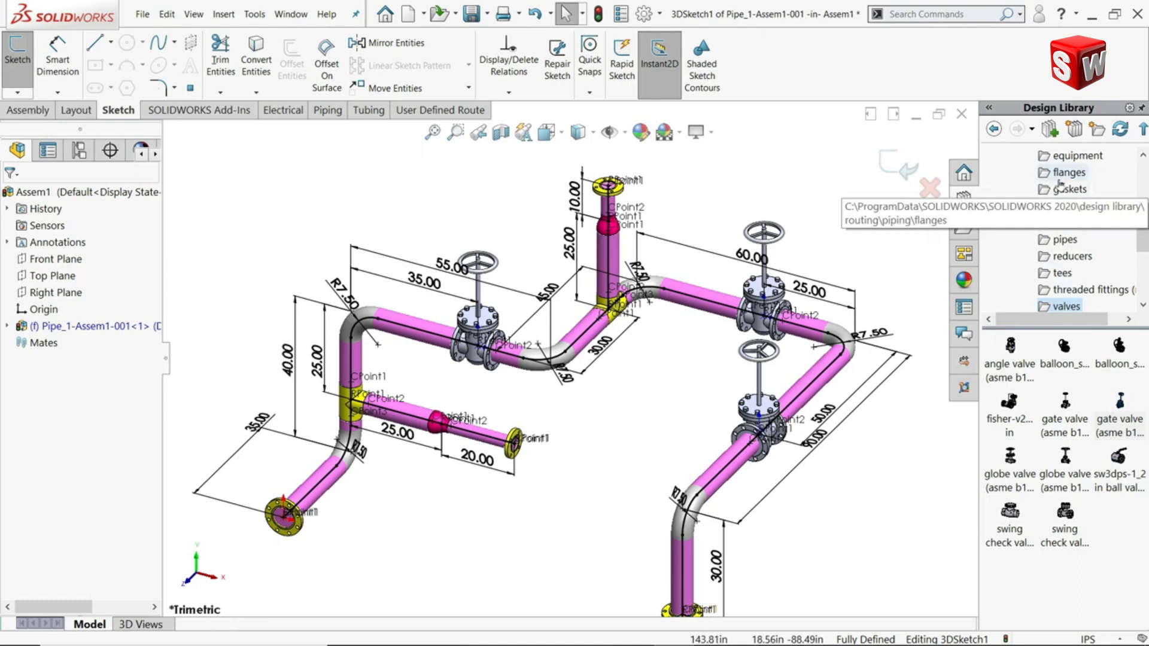
# Step: Insert the swing check valve (bw 150-2500) on the 20 in reduced branch, using the first Buttwelding configuration, without shortening the pipe
pyautogui.scroll(2, 1053, 198)
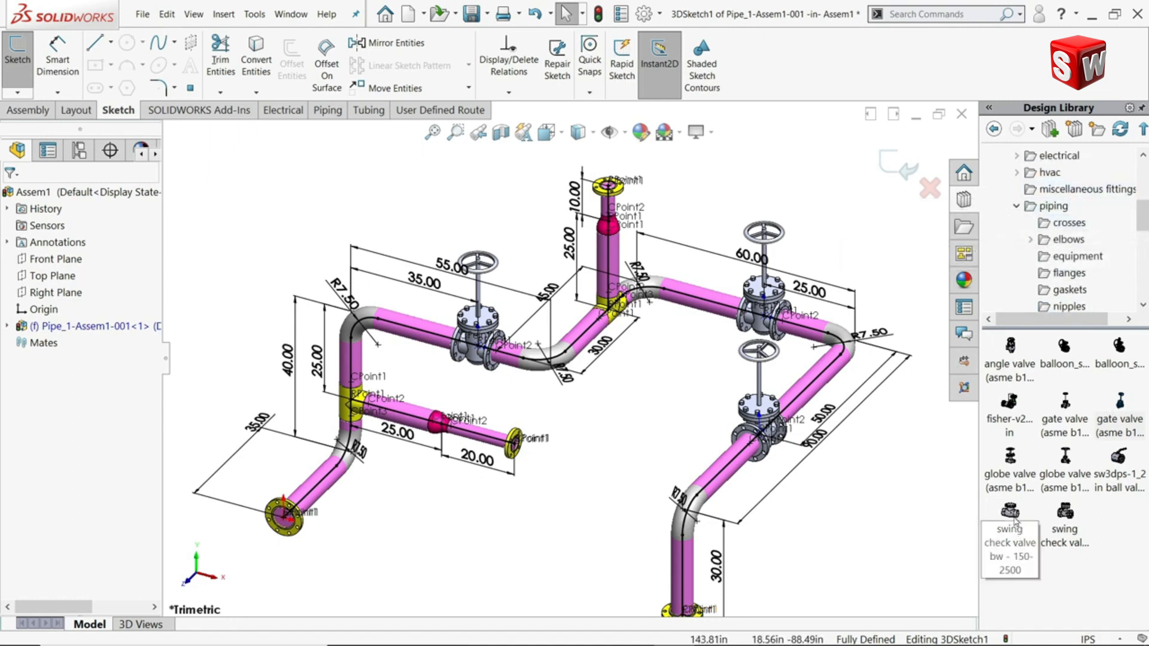
pyautogui.scroll(-5, 470, 466)
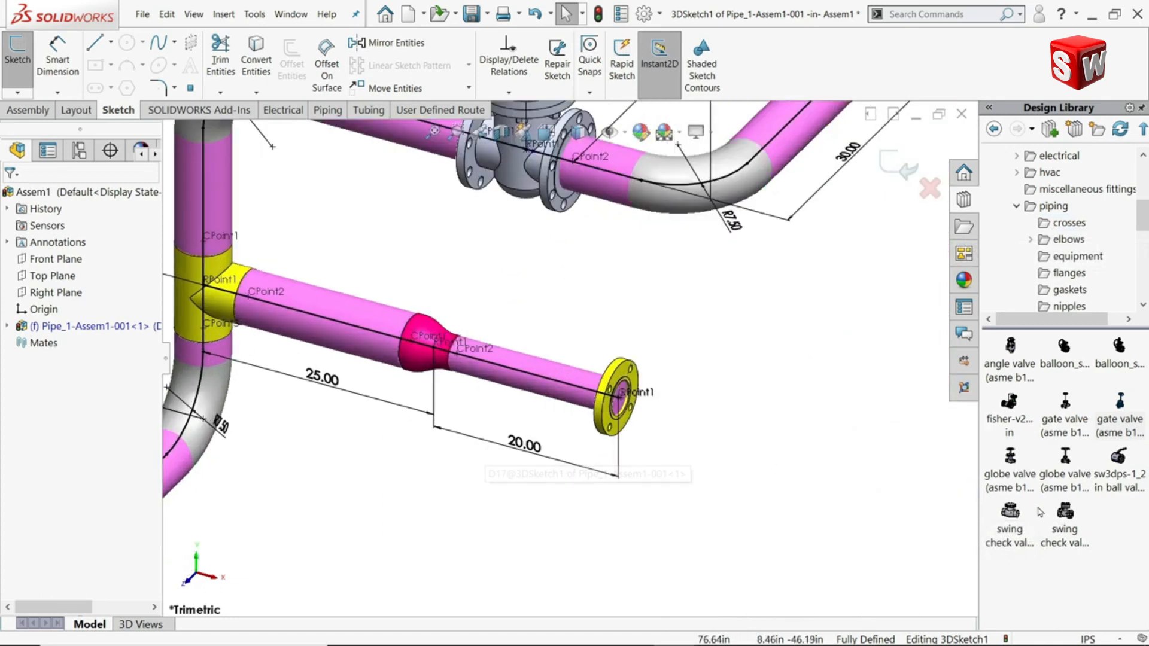
pyautogui.moveTo(1017, 525); pyautogui.dragTo(545, 379)
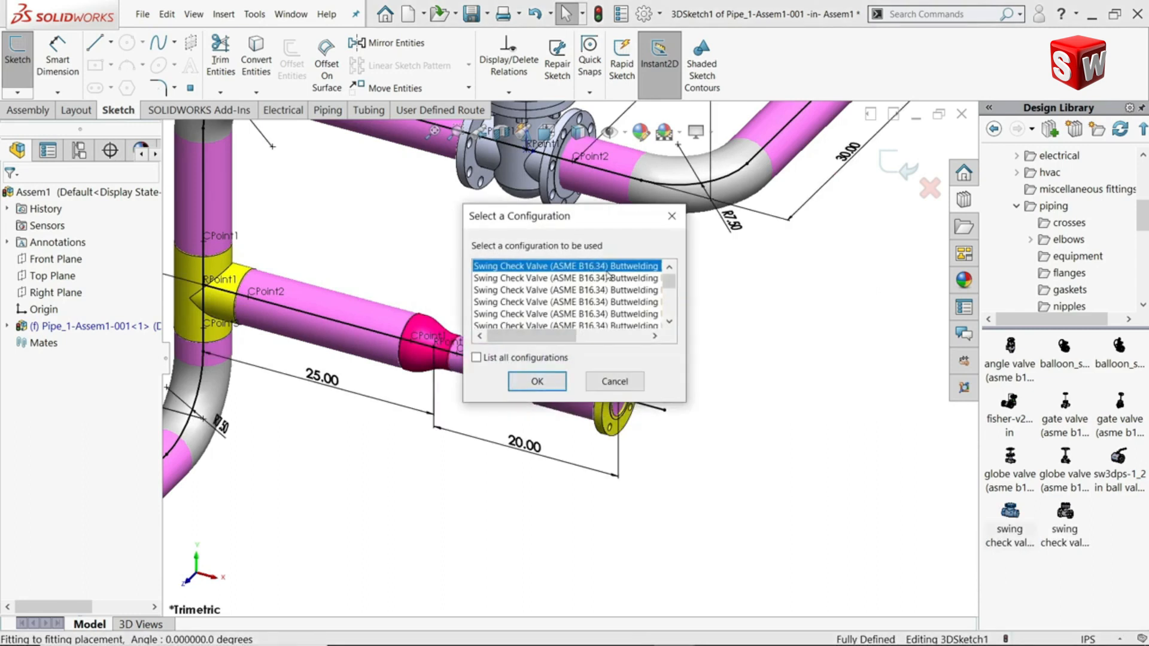
pyautogui.click(537, 382)
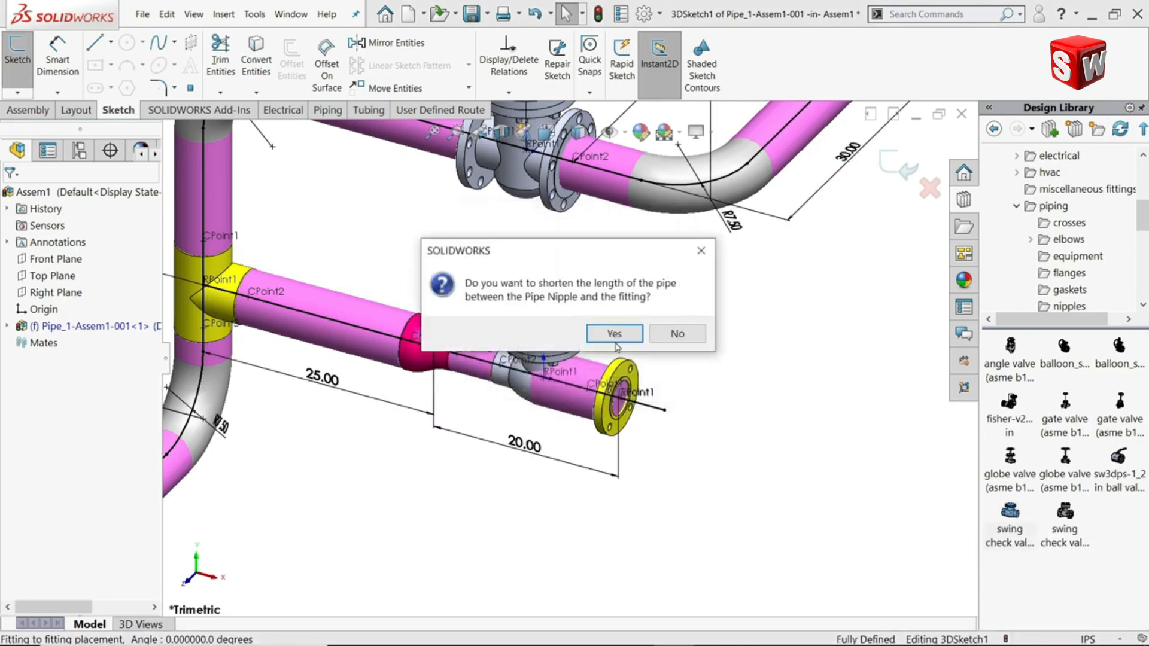
pyautogui.click(678, 334)
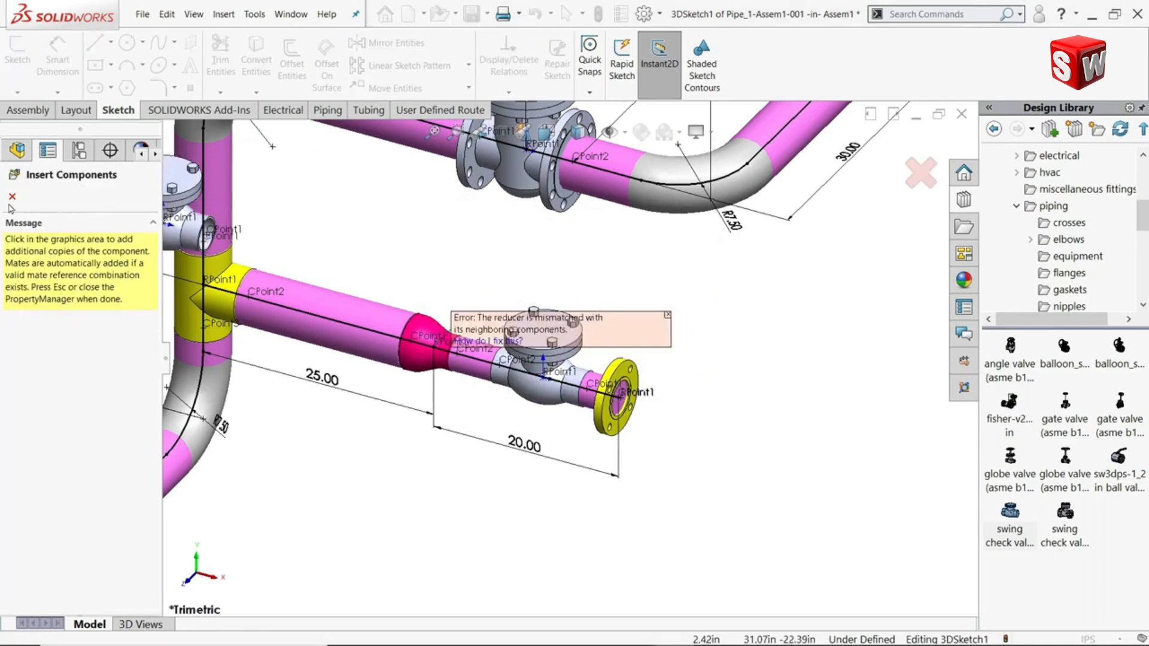
# Step: Dimension the swing check valve at 10 in from the end flange of the reduced branch
pyautogui.click(57, 60)
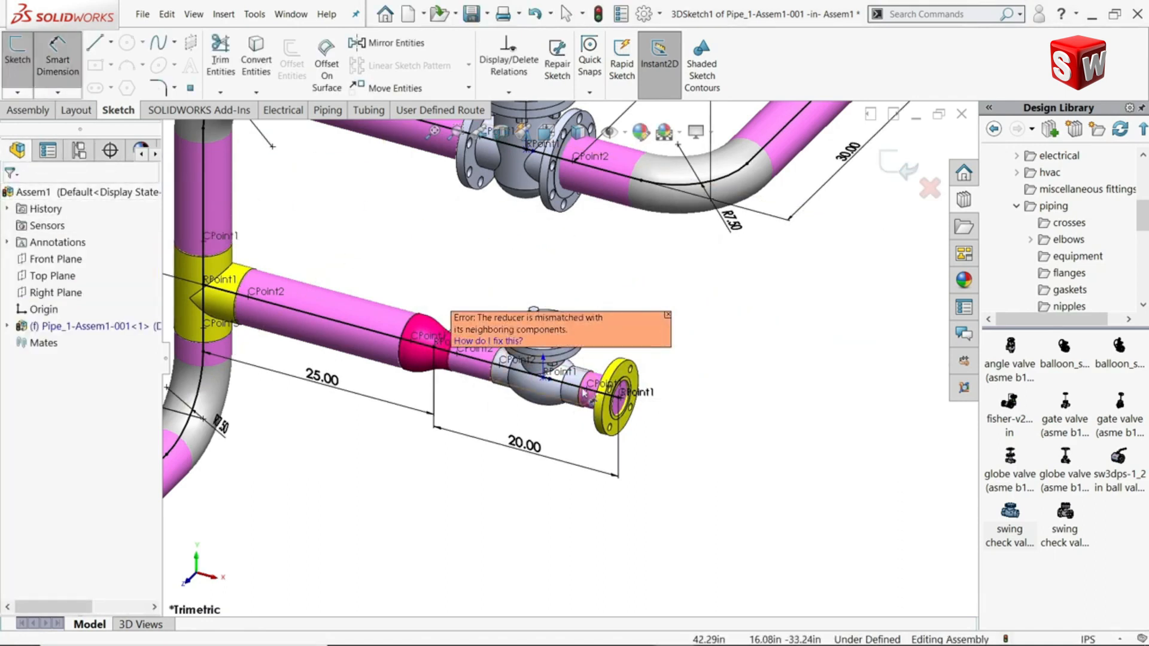
pyautogui.click(580, 390)
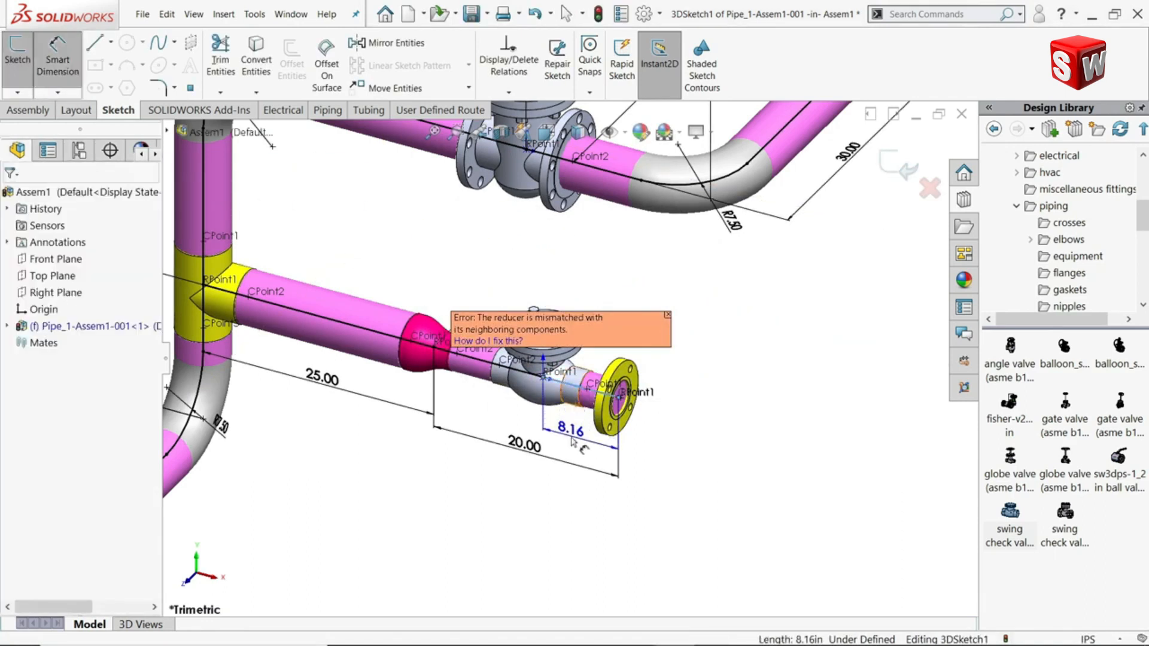
pyautogui.click(568, 434)
pyautogui.write('10')
pyautogui.press('Return')
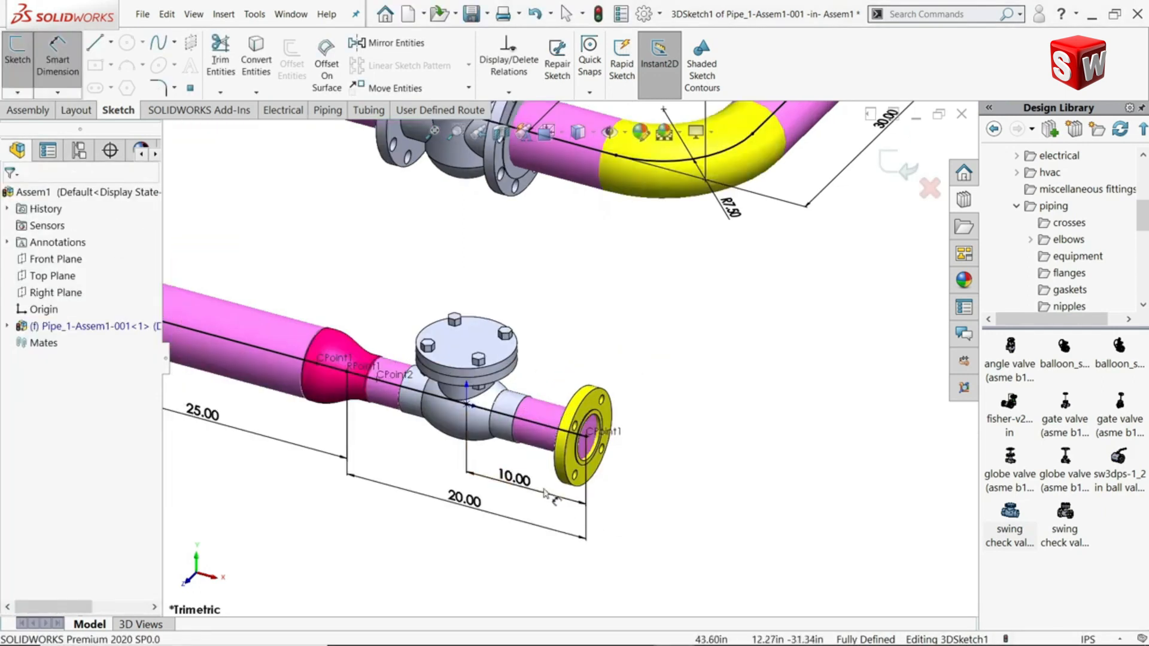
# Step: Insert a slip on weld flange, configuration Slip On Flange 150-NPS5, on the 90 in segment between the gate valve and the upper corner elbow
pyautogui.scroll(7, 534, 490)
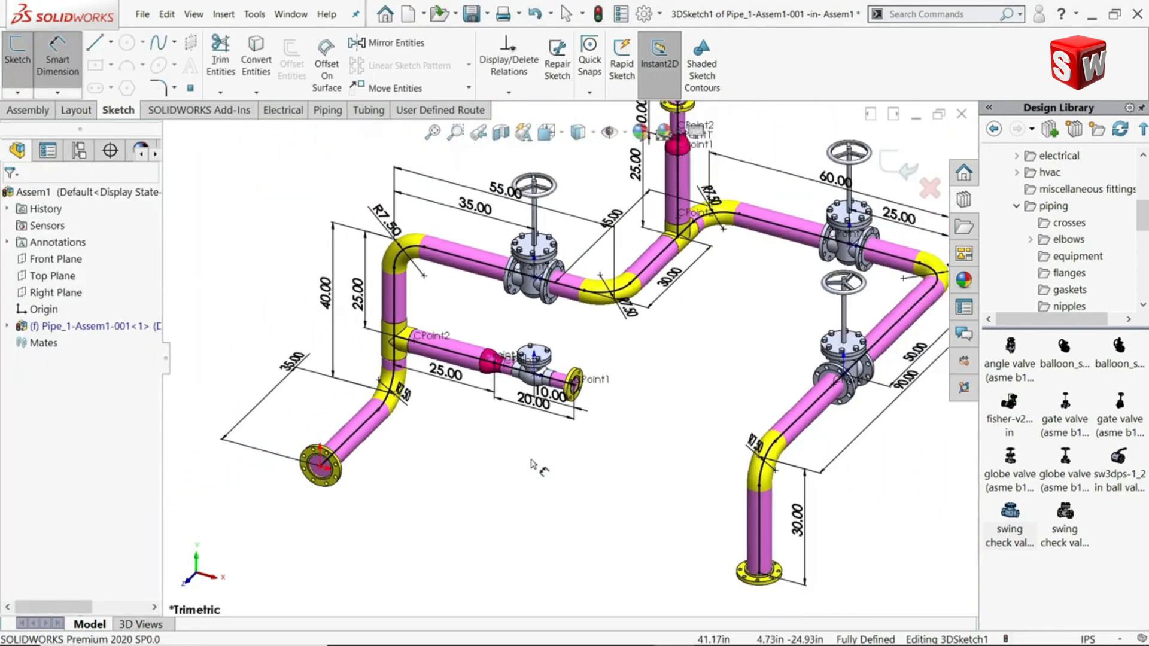
pyautogui.scroll(-2, 711, 307)
pyautogui.scroll(-2, 711, 306)
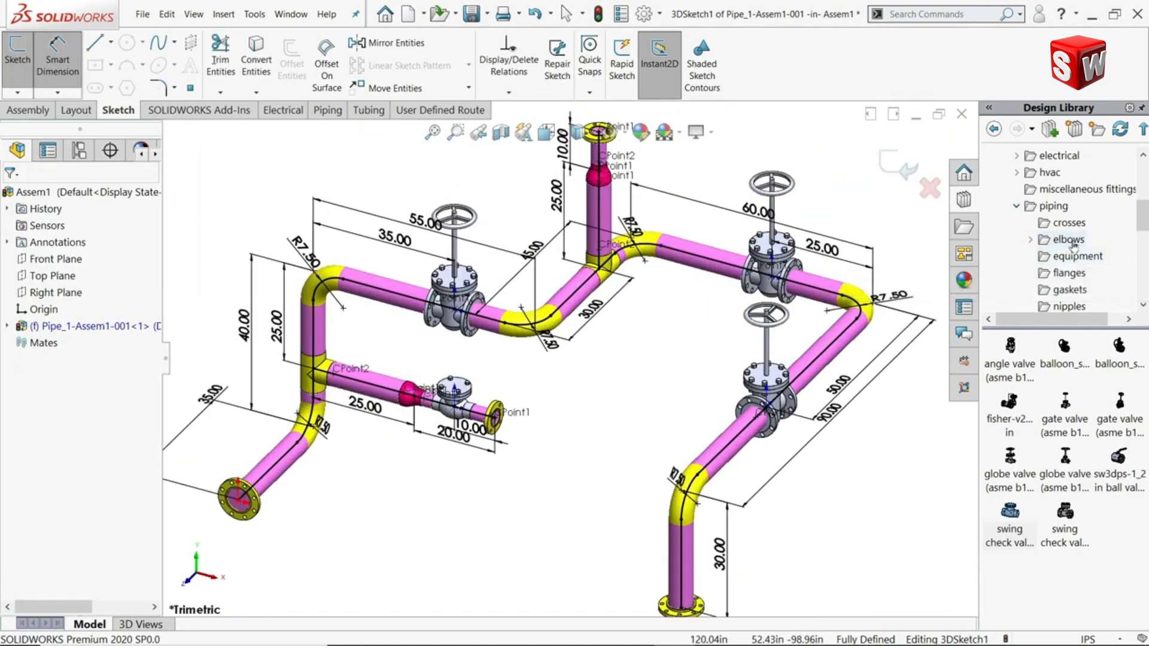
pyautogui.click(1070, 274)
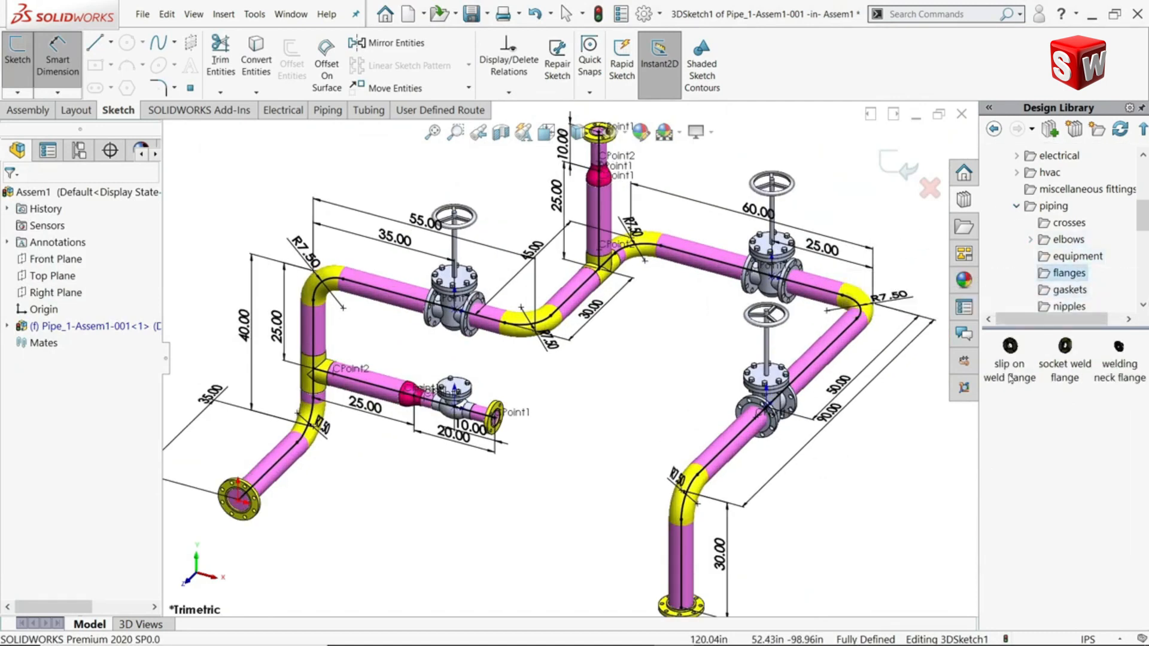
pyautogui.scroll(-2, 905, 359)
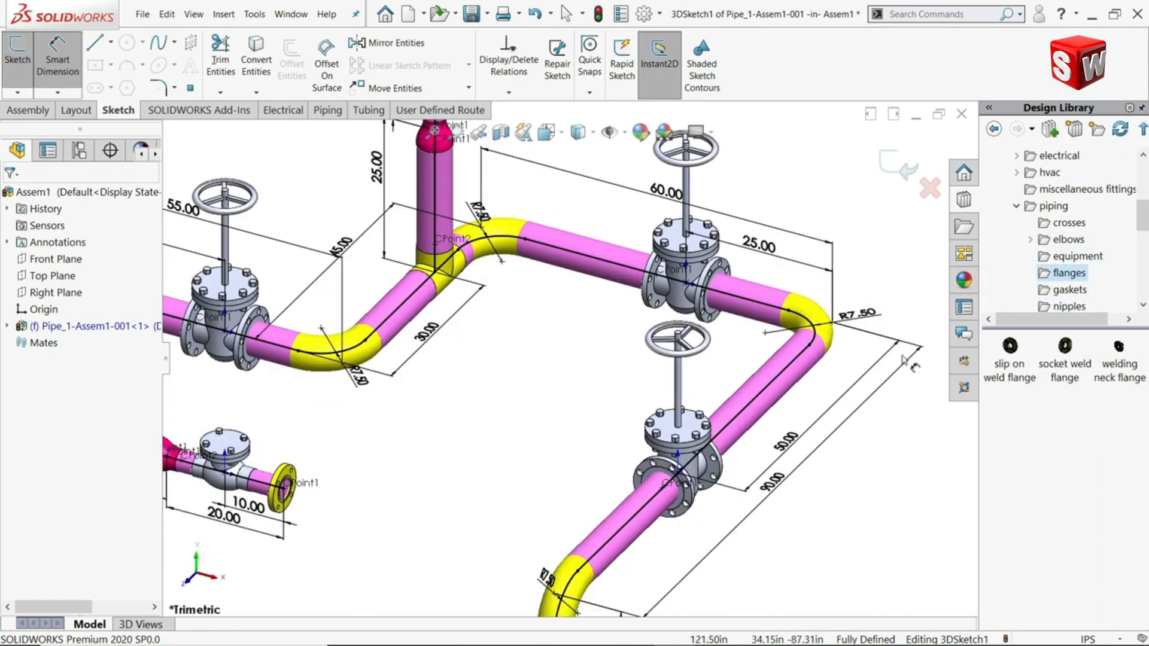
pyautogui.moveTo(1011, 358)
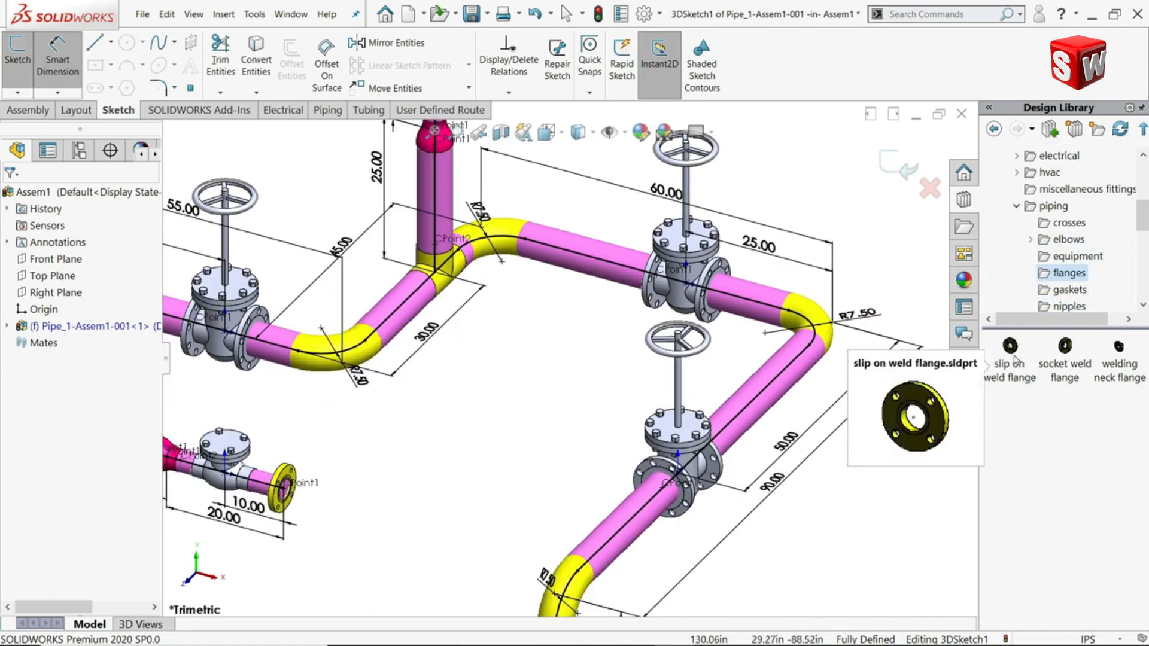
pyautogui.moveTo(1018, 361); pyautogui.dragTo(788, 376)
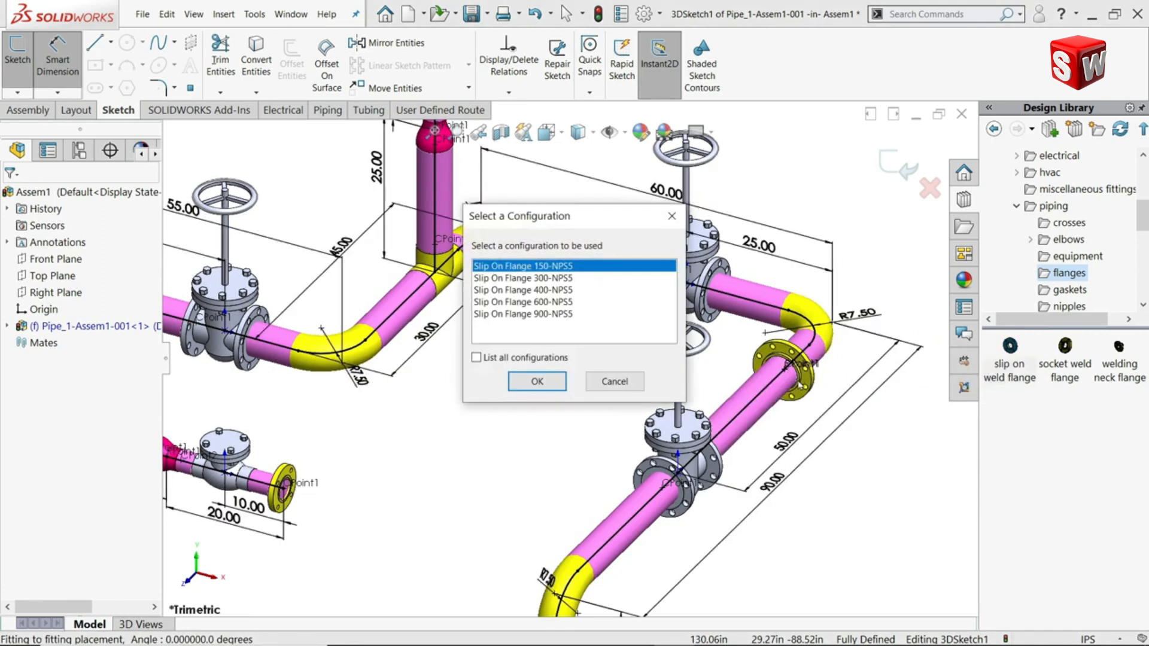
pyautogui.click(538, 382)
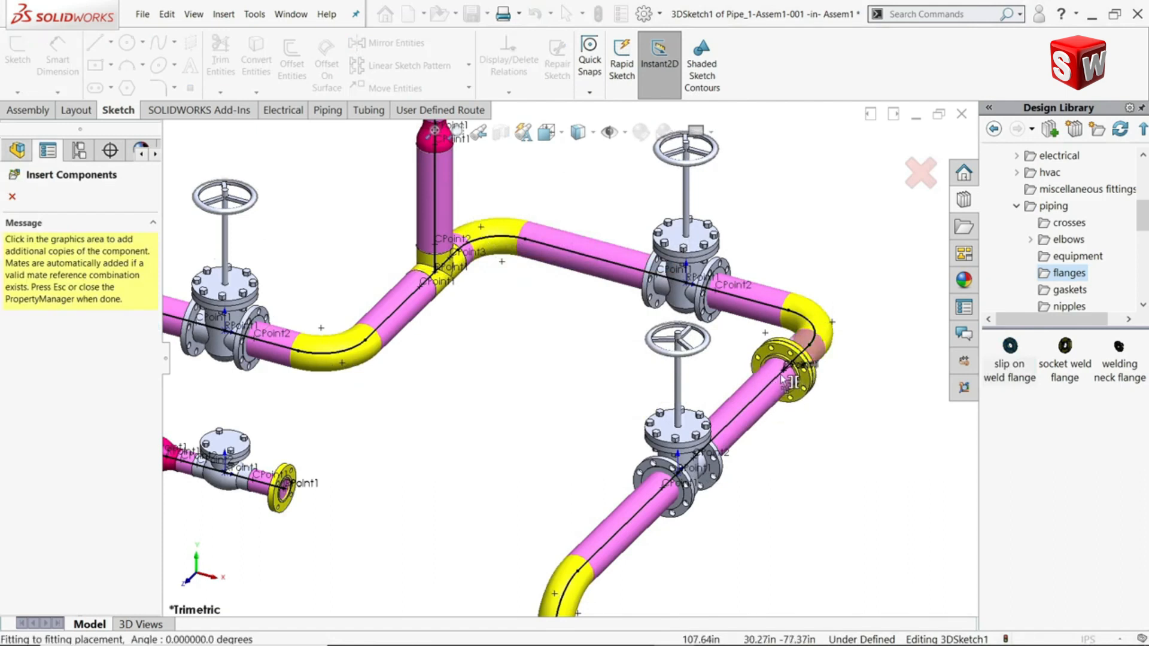
# Step: Insert another slip on weld flange on the 60 in segment, between the elbow near the tee and the gate valve
pyautogui.scroll(5, 785, 380)
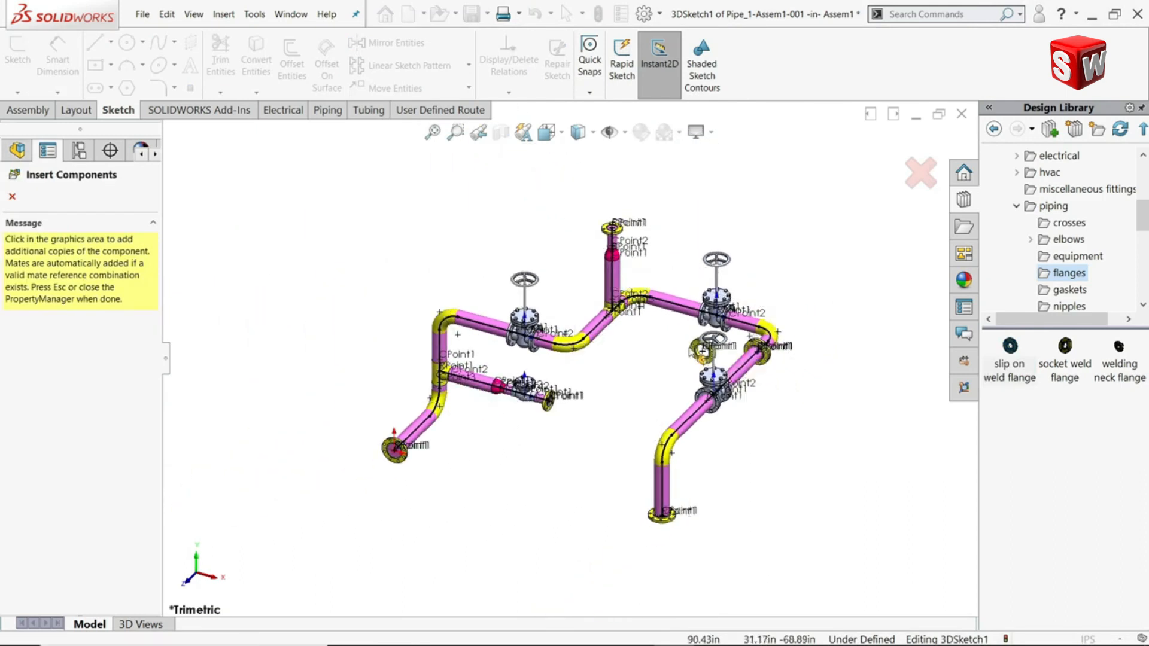
pyautogui.scroll(-5, 695, 353)
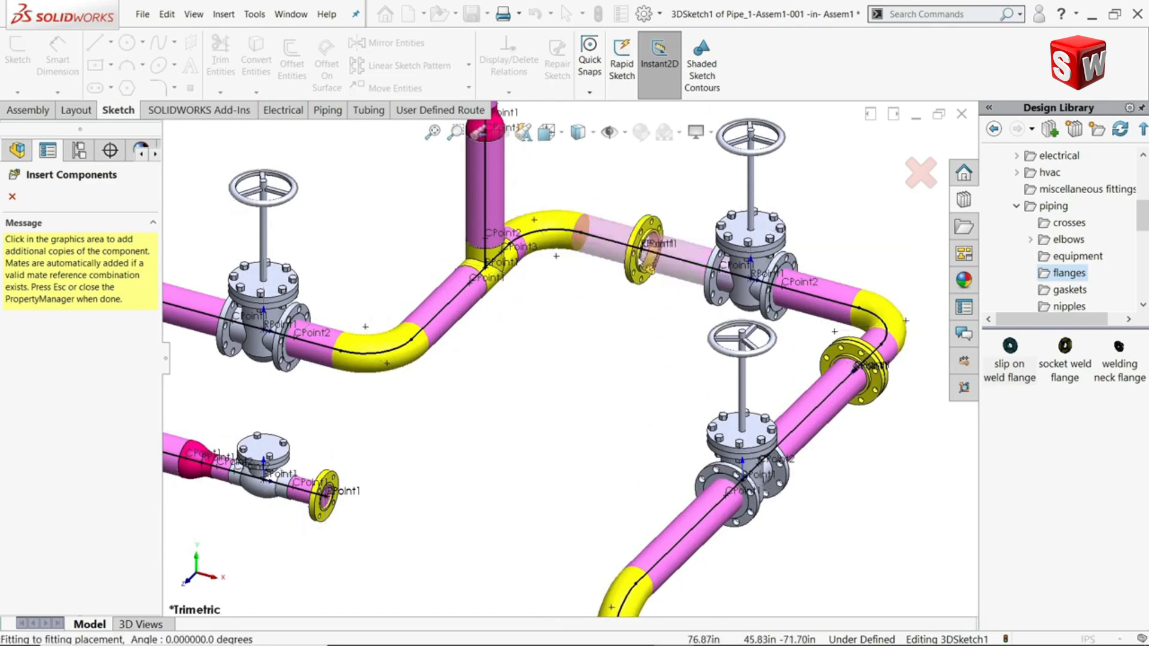
pyautogui.scroll(4, 651, 267)
pyautogui.scroll(-4, 673, 299)
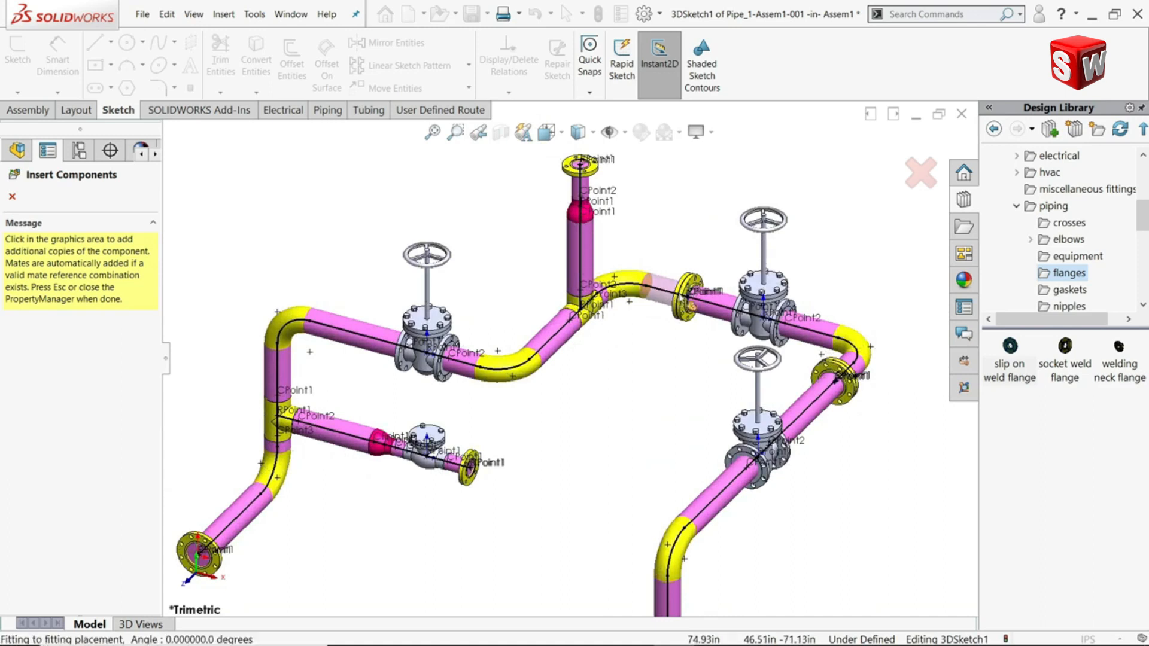
pyautogui.scroll(4, 691, 300)
# Step: Insert another slip on weld flange on the 45 in segment, between the tee and the elbow leading to the 55 in segment
pyautogui.scroll(-5, 574, 331)
pyautogui.scroll(-2, 574, 328)
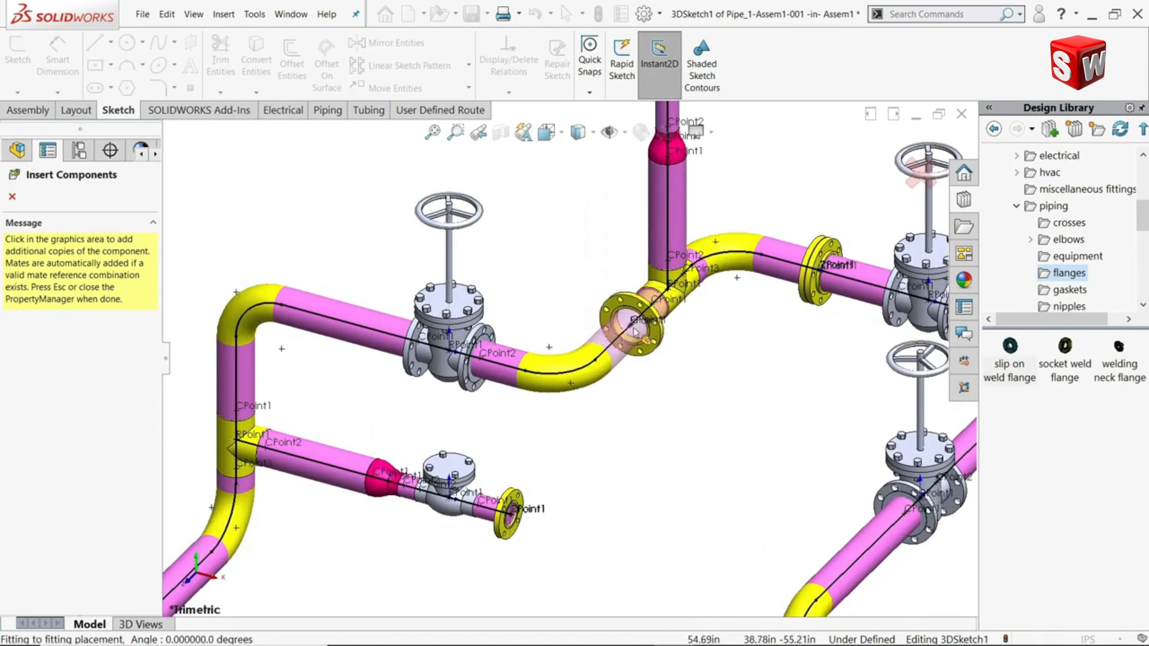
pyautogui.scroll(4, 634, 323)
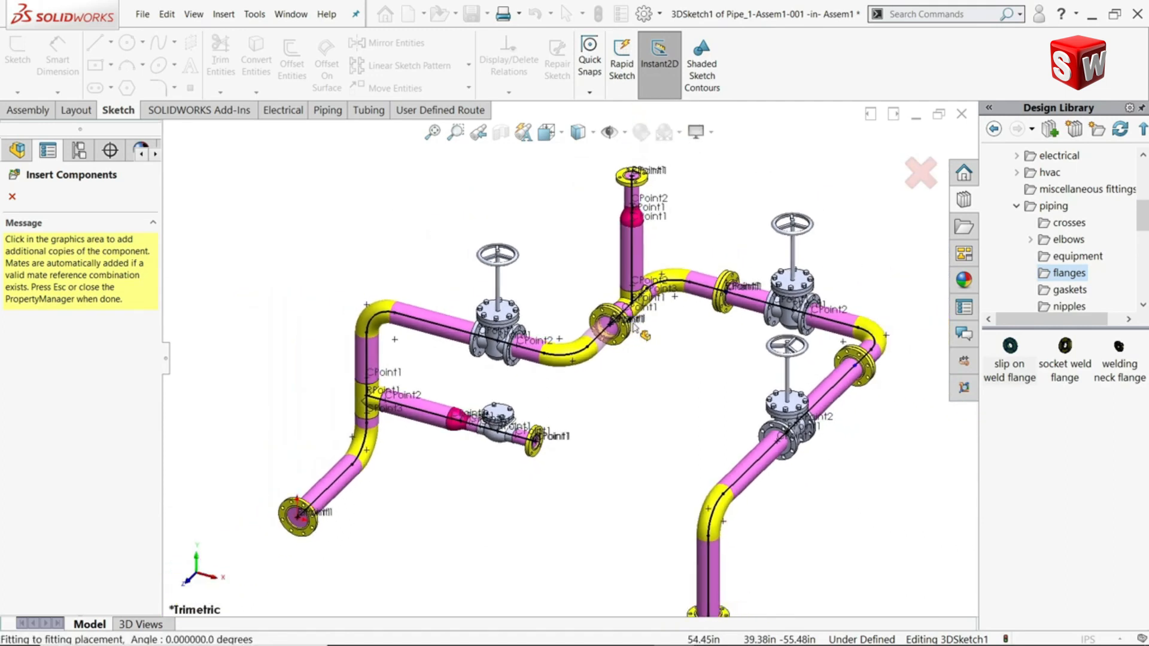
pyautogui.scroll(-5, 598, 339)
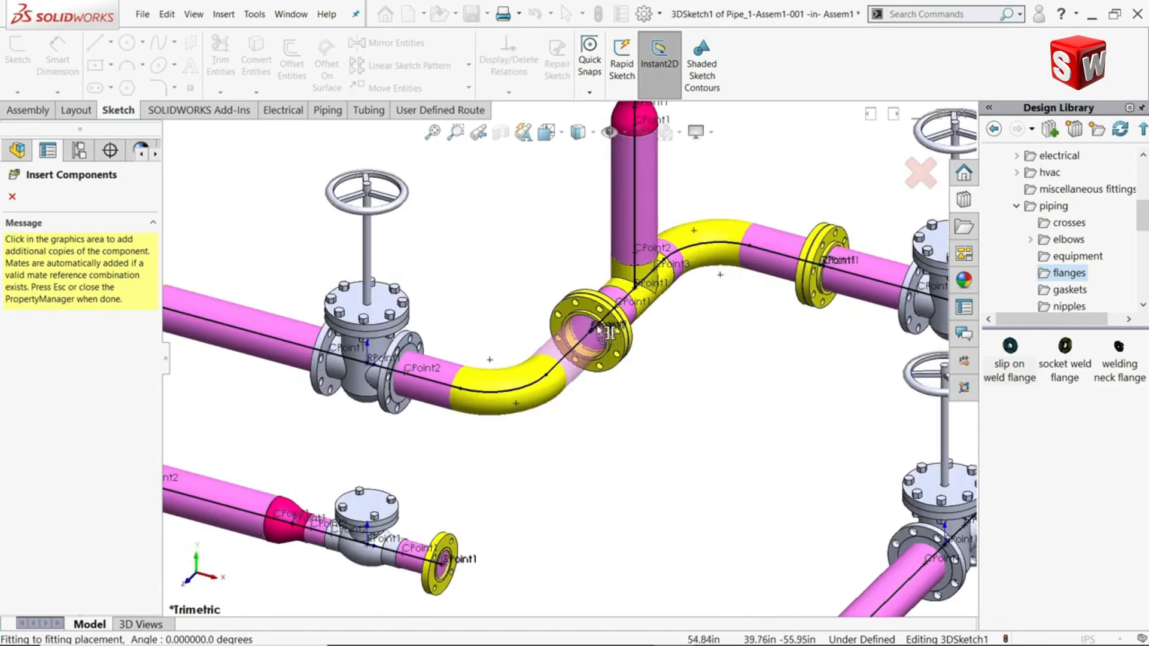
# Step: Insert another slip on weld flange on the 55 in segment, between the corner elbow above the 40 in vertical segment and the gate valve
pyautogui.scroll(5, 601, 328)
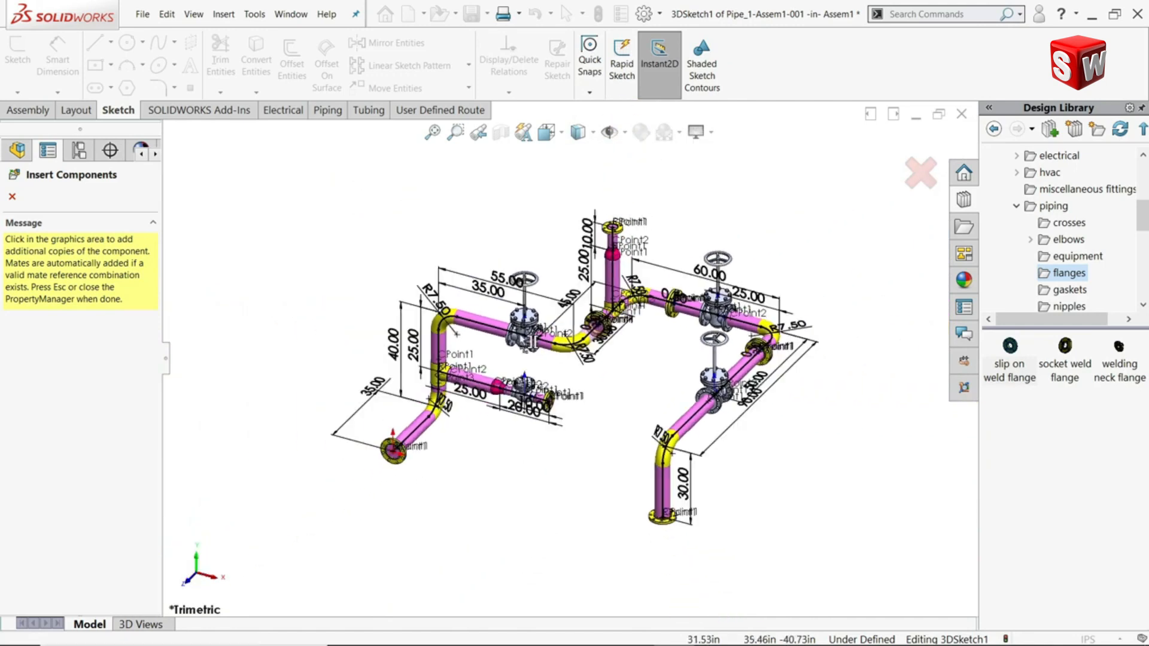
pyautogui.scroll(-3, 497, 324)
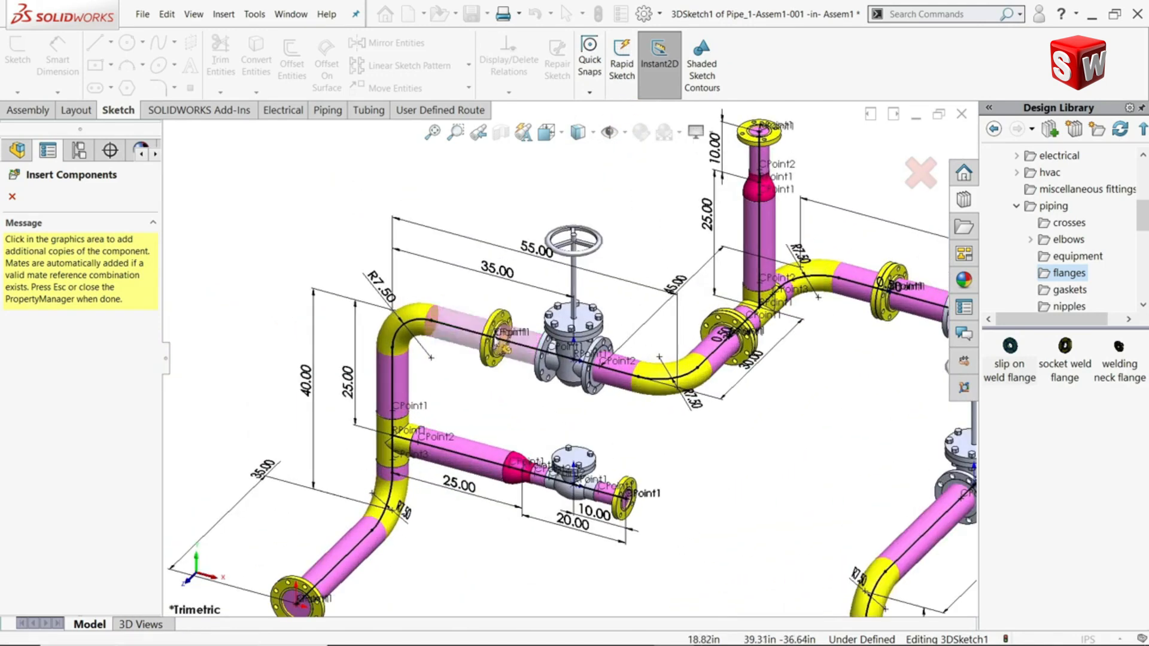
pyautogui.scroll(2, 496, 341)
pyautogui.scroll(2, 495, 340)
pyautogui.scroll(-5, 496, 340)
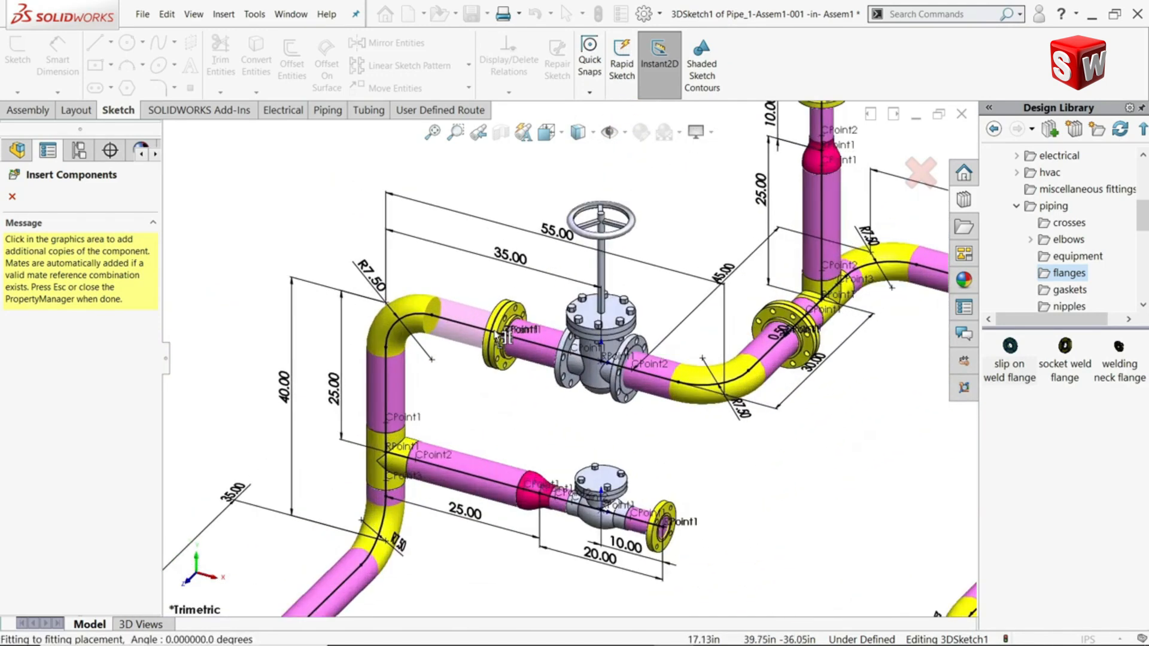
# Step: Insert another slip on weld flange on the 25 in branch, between the tee and the reducer, and end the component insertion
pyautogui.scroll(4, 501, 341)
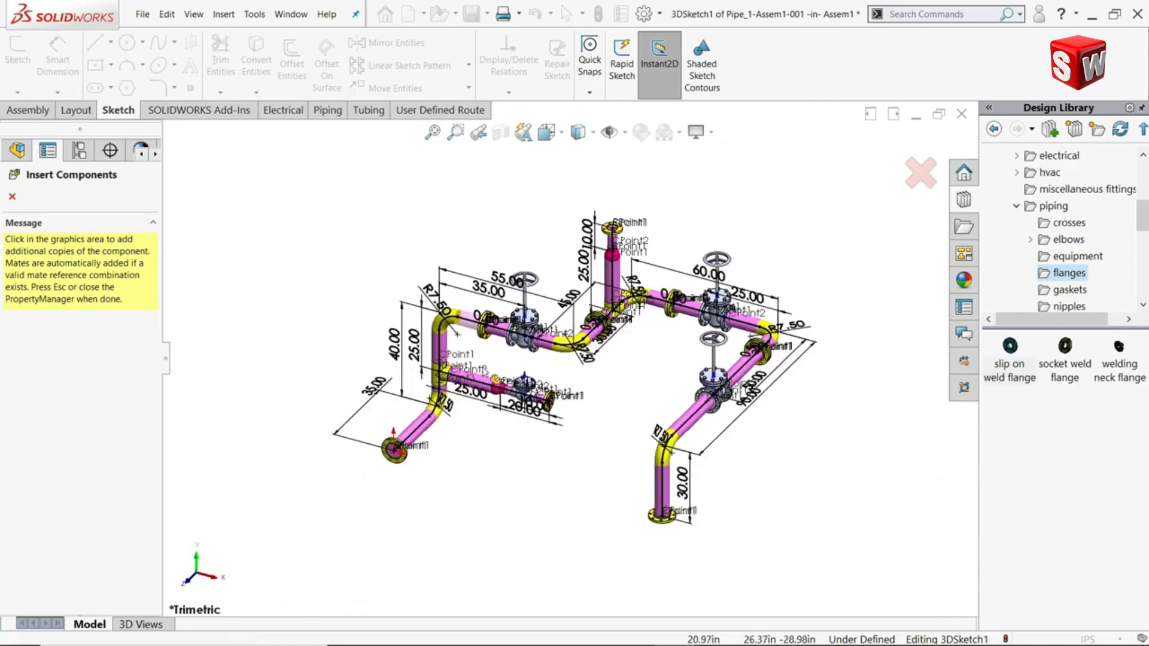
pyautogui.scroll(-2, 496, 364)
pyautogui.scroll(3, 486, 390)
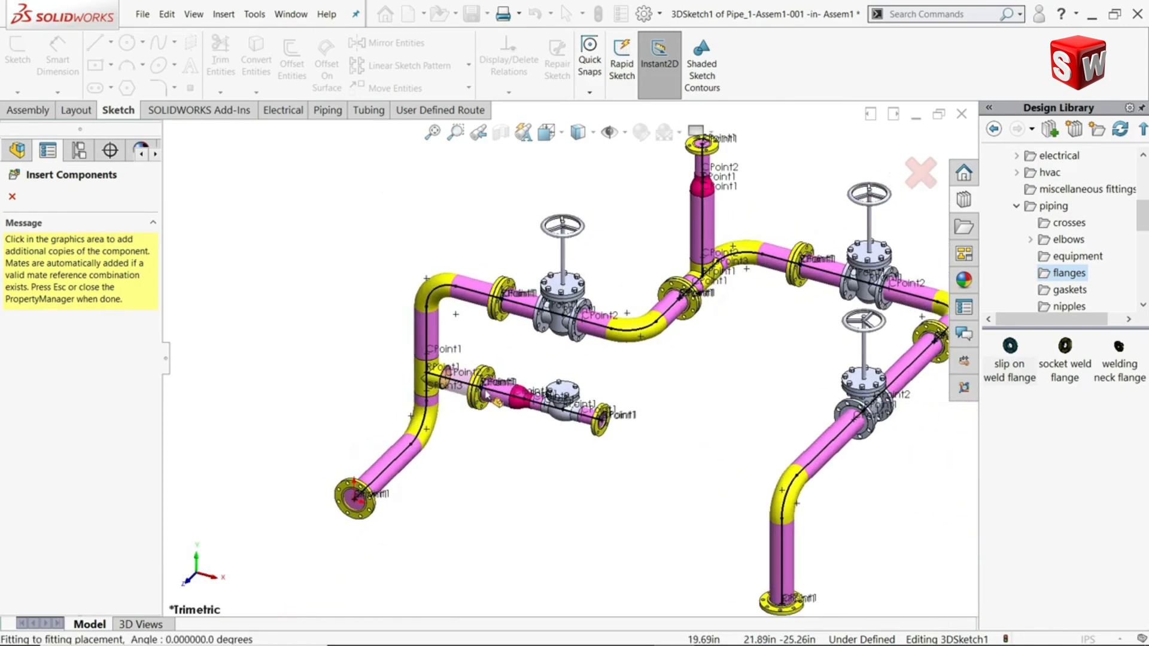
pyautogui.scroll(-6, 488, 386)
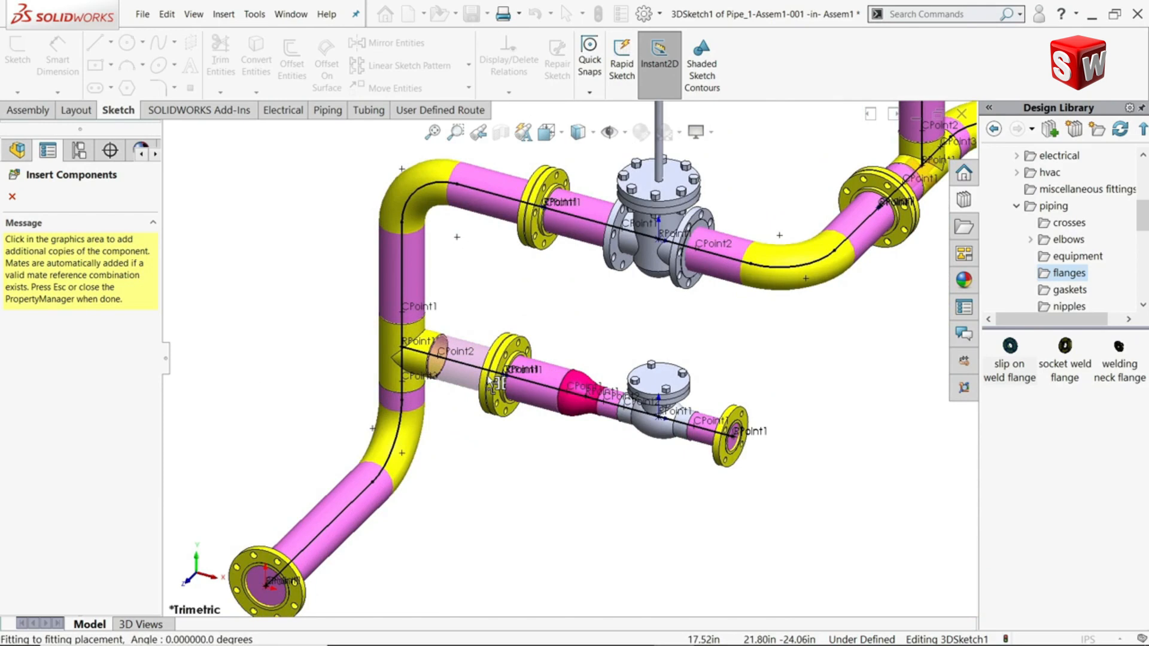
pyautogui.scroll(4, 489, 380)
pyautogui.scroll(-2, 546, 371)
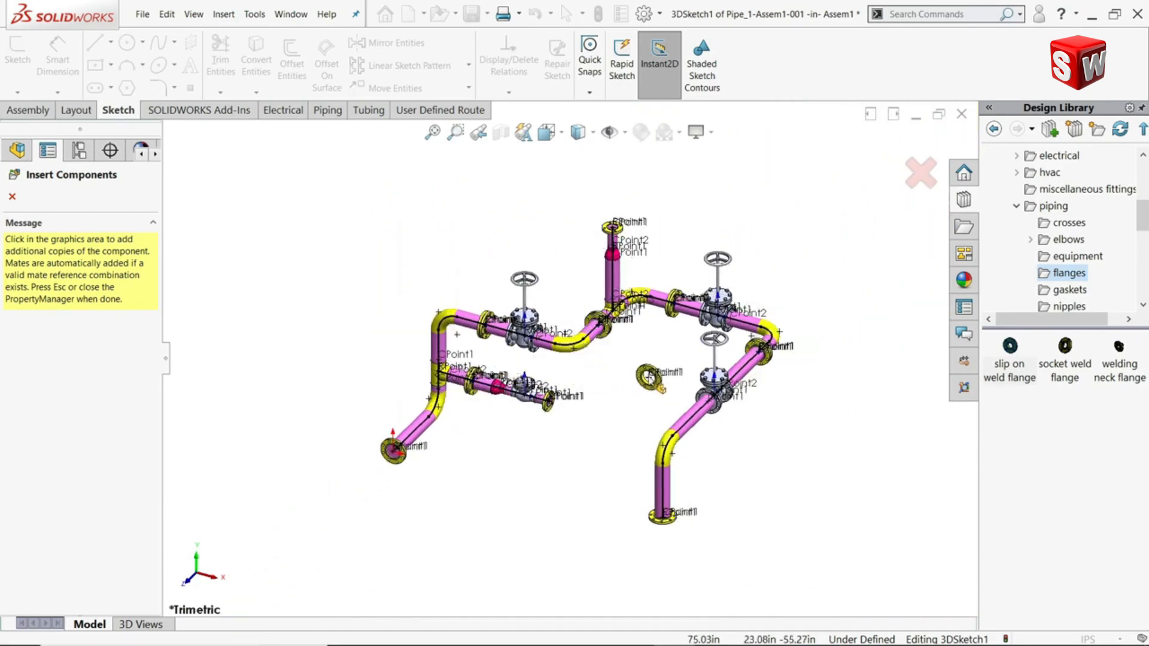
pyautogui.click(13, 197)
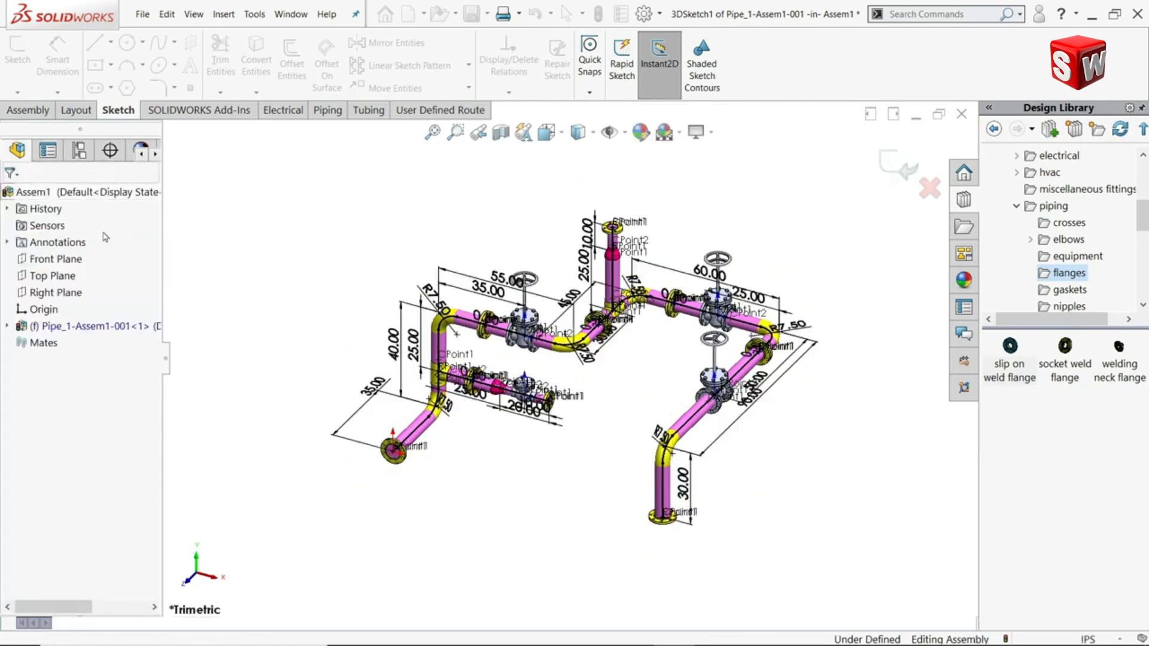
# Step: Dimension the flange on the 90 in segment at 18 in from the upper corner
pyautogui.scroll(-5, 772, 345)
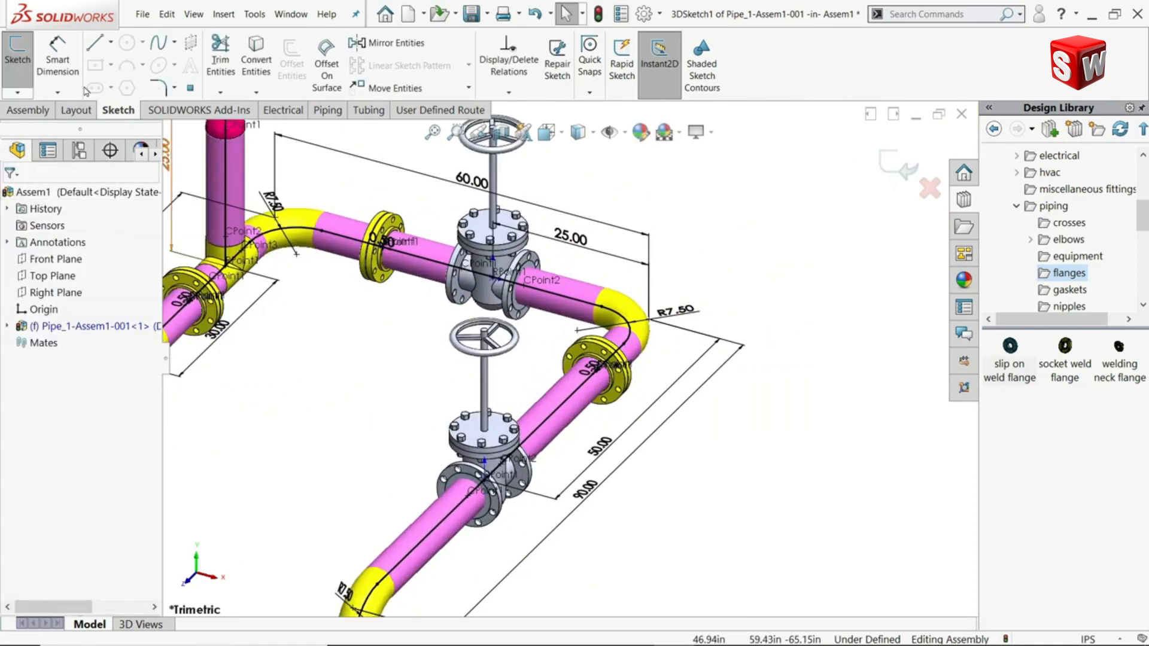
pyautogui.click(57, 57)
pyautogui.scroll(-3, 639, 358)
pyautogui.click(636, 342)
pyautogui.click(727, 360)
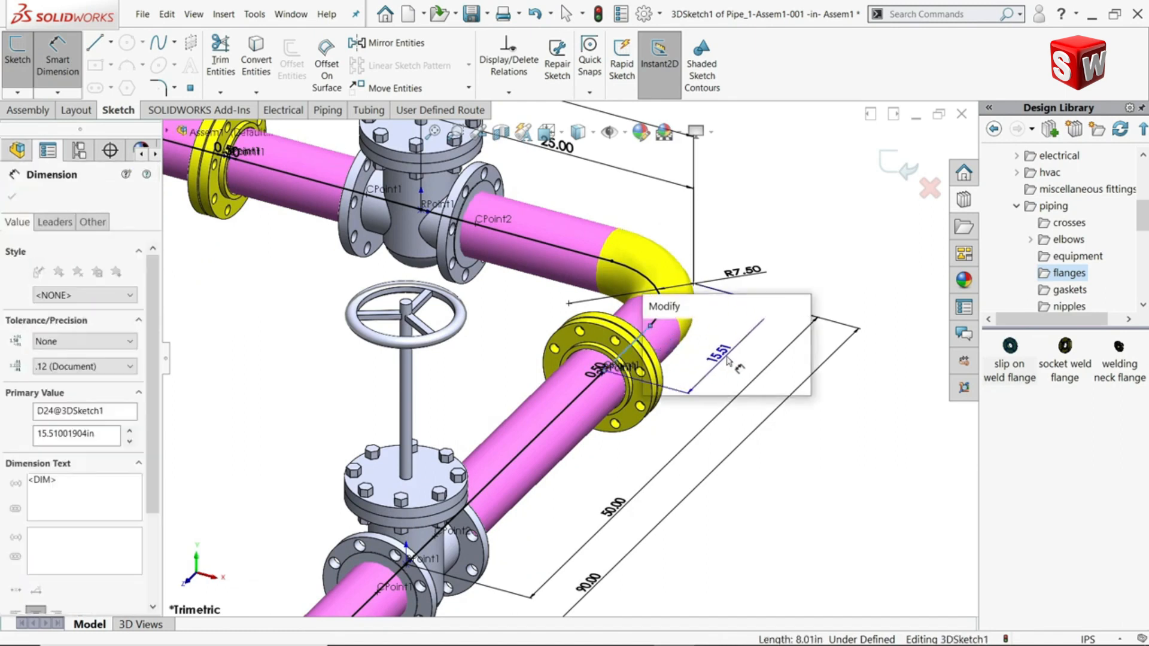
pyautogui.write('18')
pyautogui.press('Return')
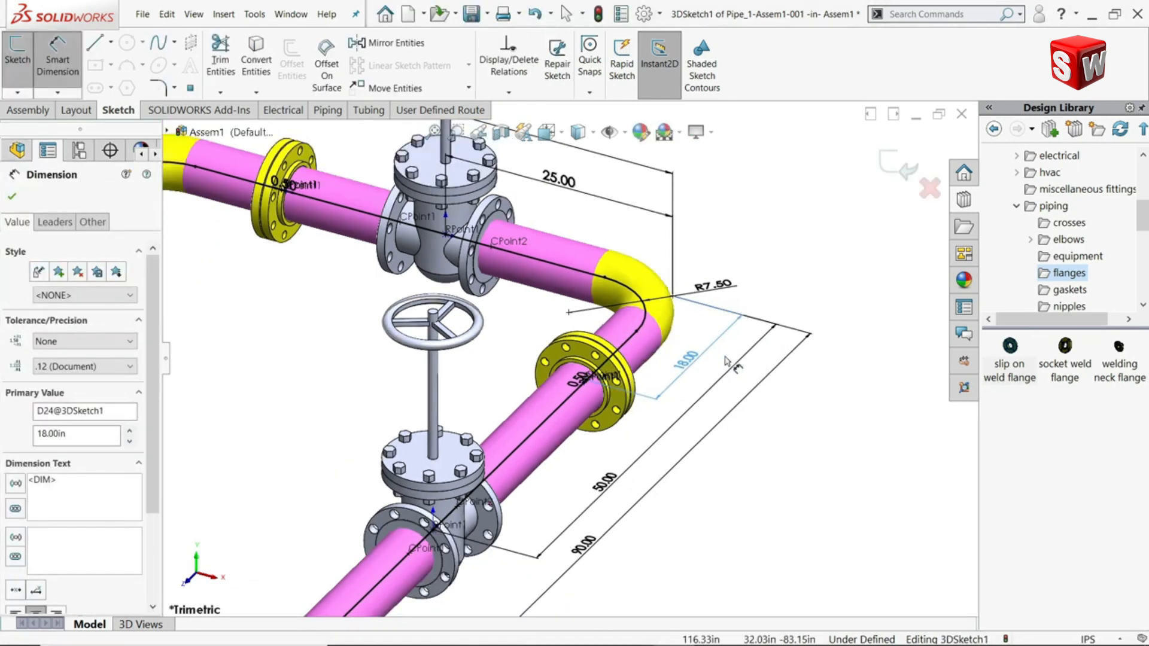
# Step: Dimension the flange on the 60 in segment at 18 in from the corner near the tee
pyautogui.scroll(3, 569, 360)
pyautogui.click(275, 220)
pyautogui.click(266, 271)
pyautogui.write('18')
pyautogui.press('Return')
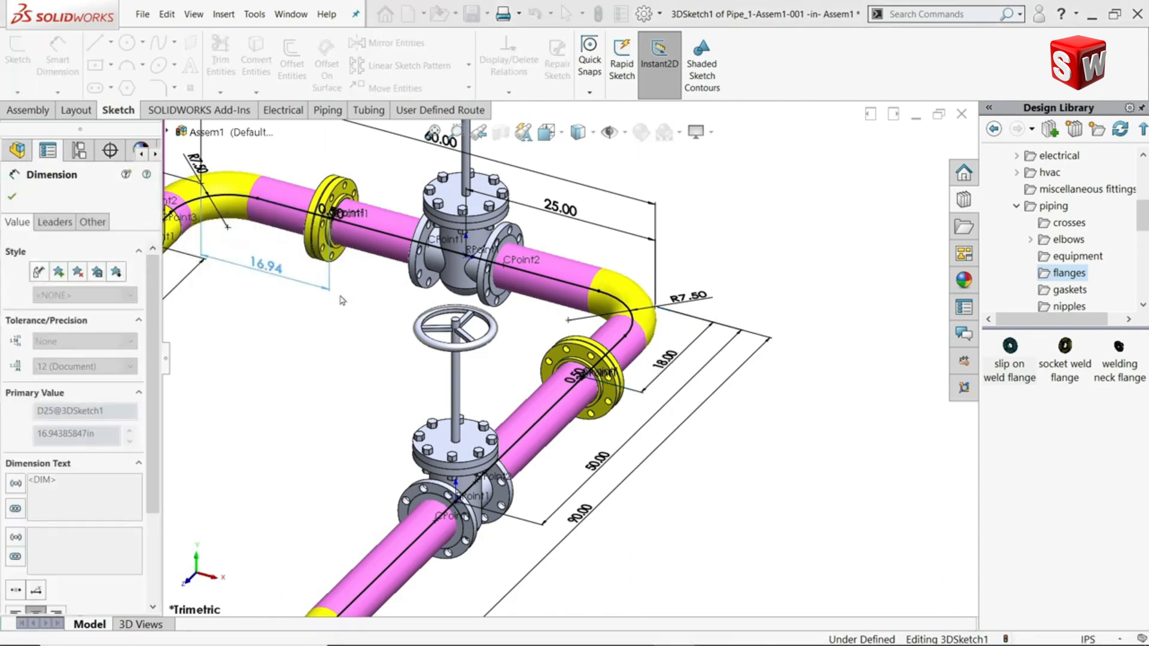
# Step: Dimension the flange on the 45 in segment at 16 in from the corner where it meets the 55 in segment
pyautogui.scroll(4, 426, 321)
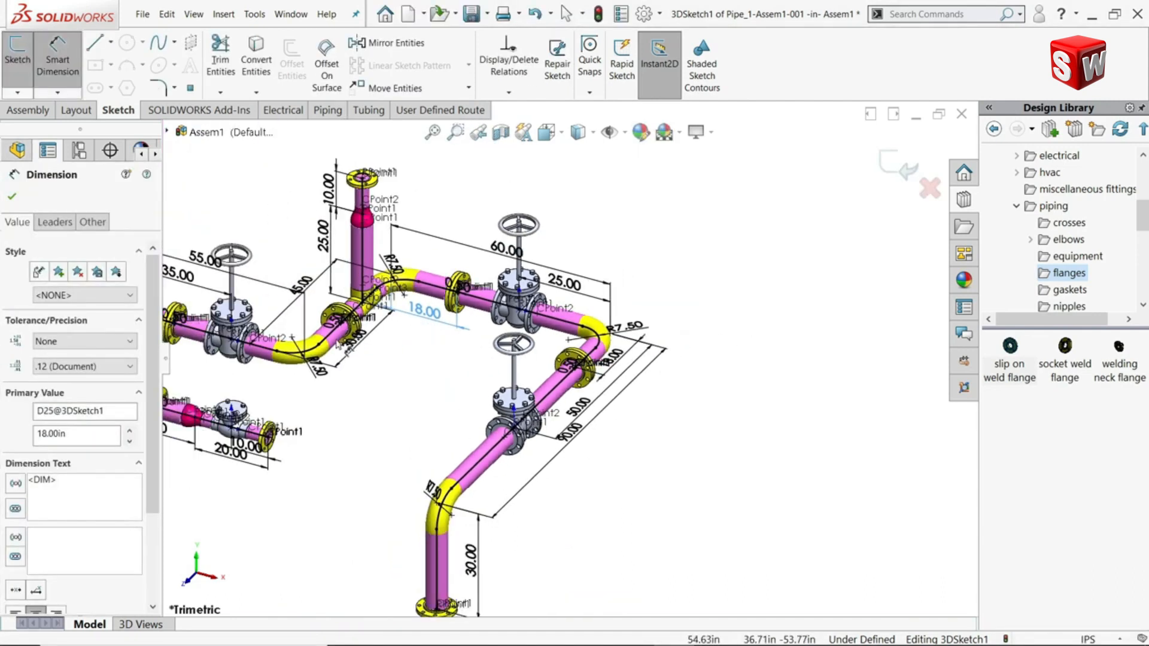
pyautogui.scroll(-3, 338, 346)
pyautogui.click(365, 343)
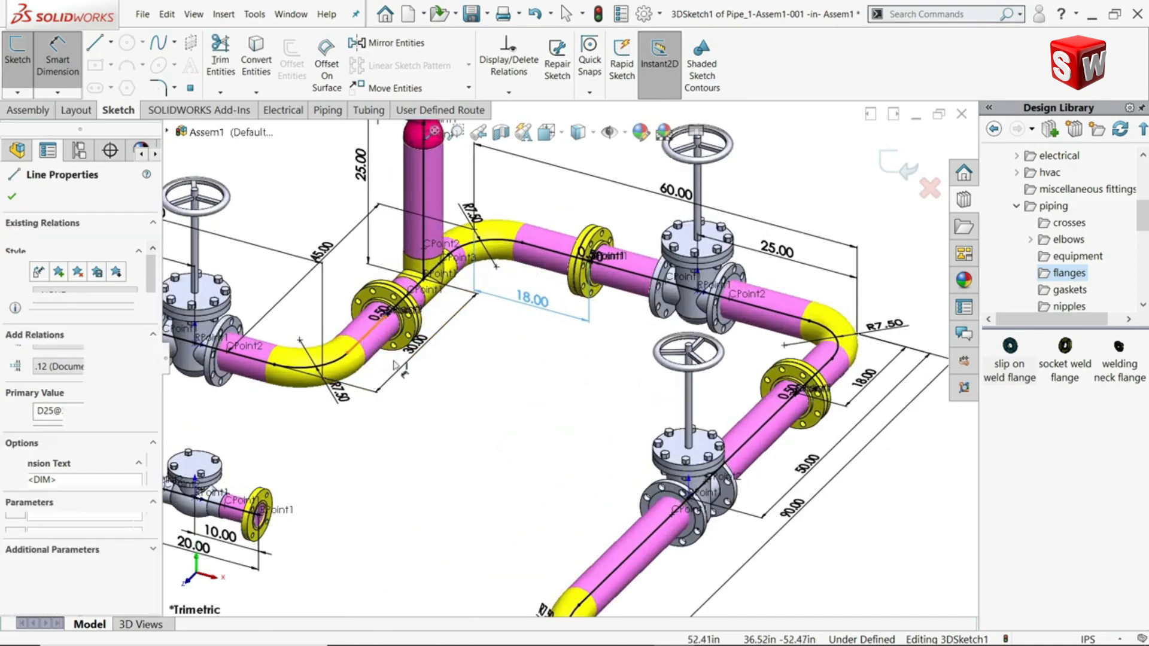
pyautogui.click(463, 392)
pyautogui.write('16')
pyautogui.press('Return')
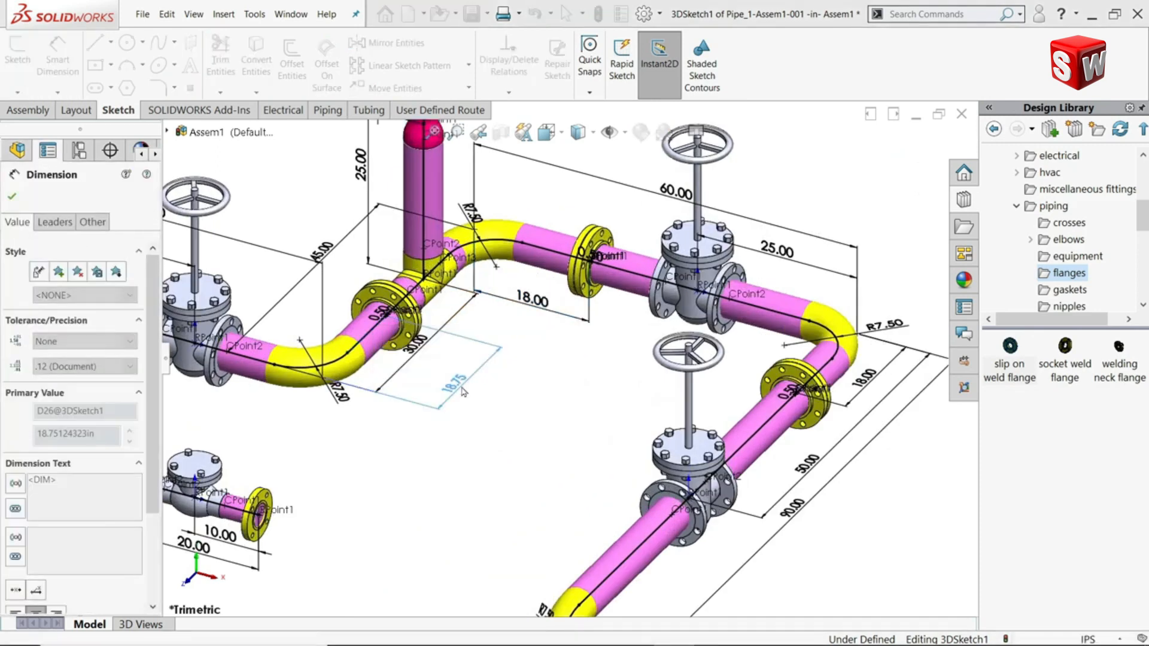
# Step: Dimension the flange on the 25 in branch at 12 in from the reducer
pyautogui.press('z')
pyautogui.scroll(-6, 335, 413)
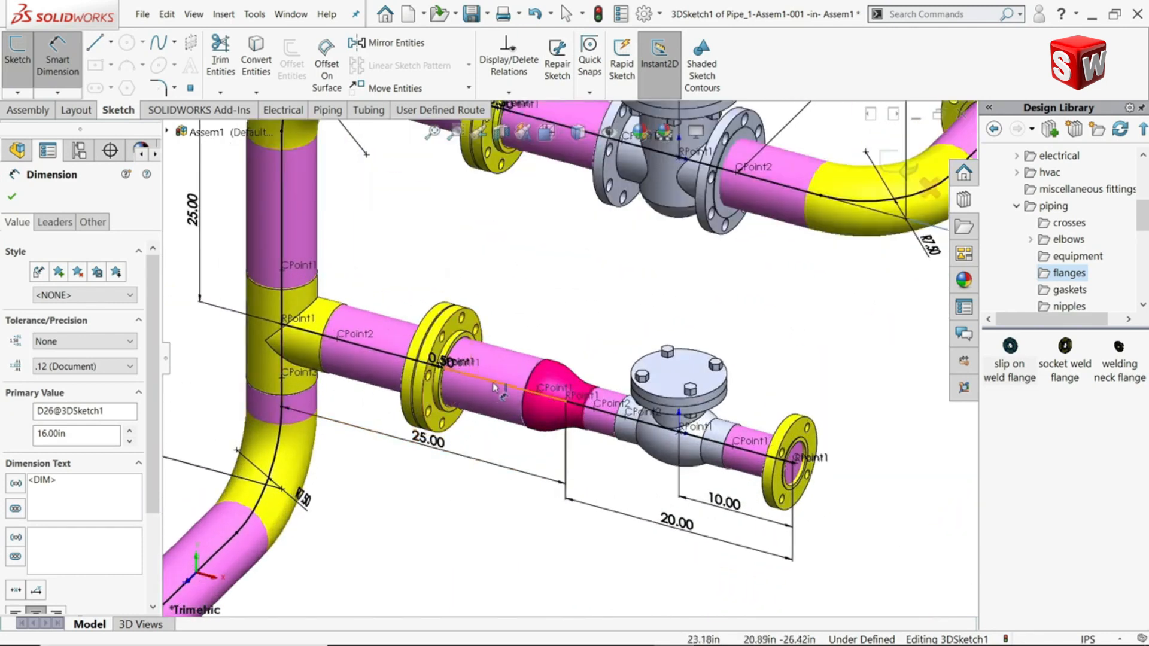
pyautogui.click(494, 389)
pyautogui.click(493, 446)
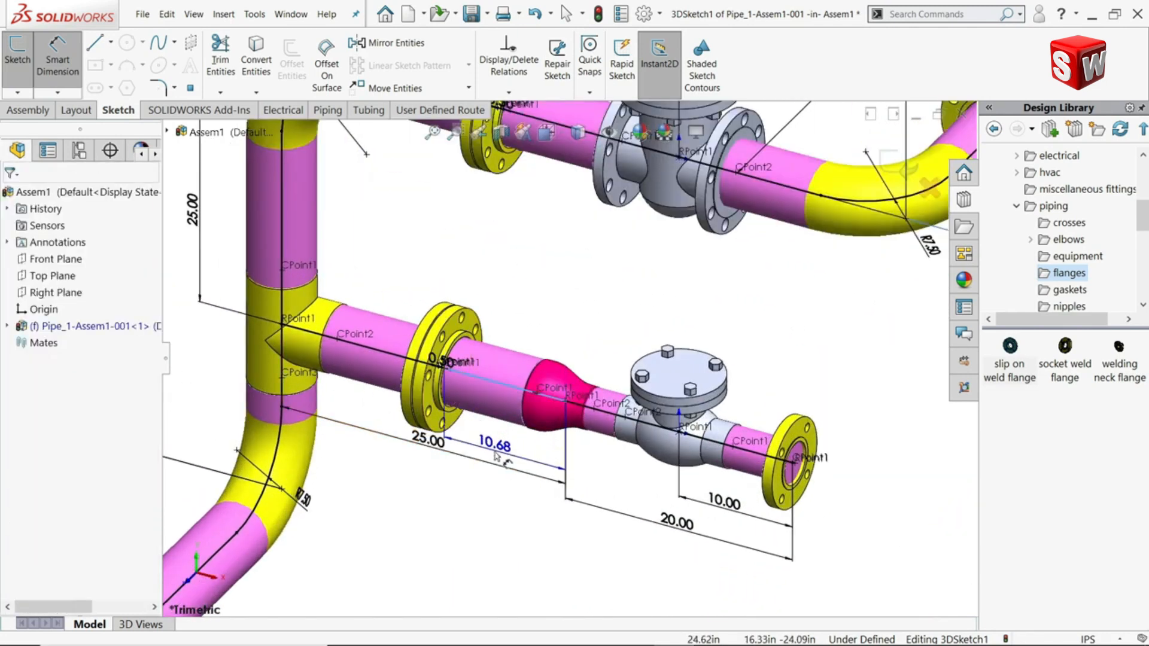
pyautogui.write('12')
pyautogui.press('Return')
pyautogui.scroll(5, 506, 224)
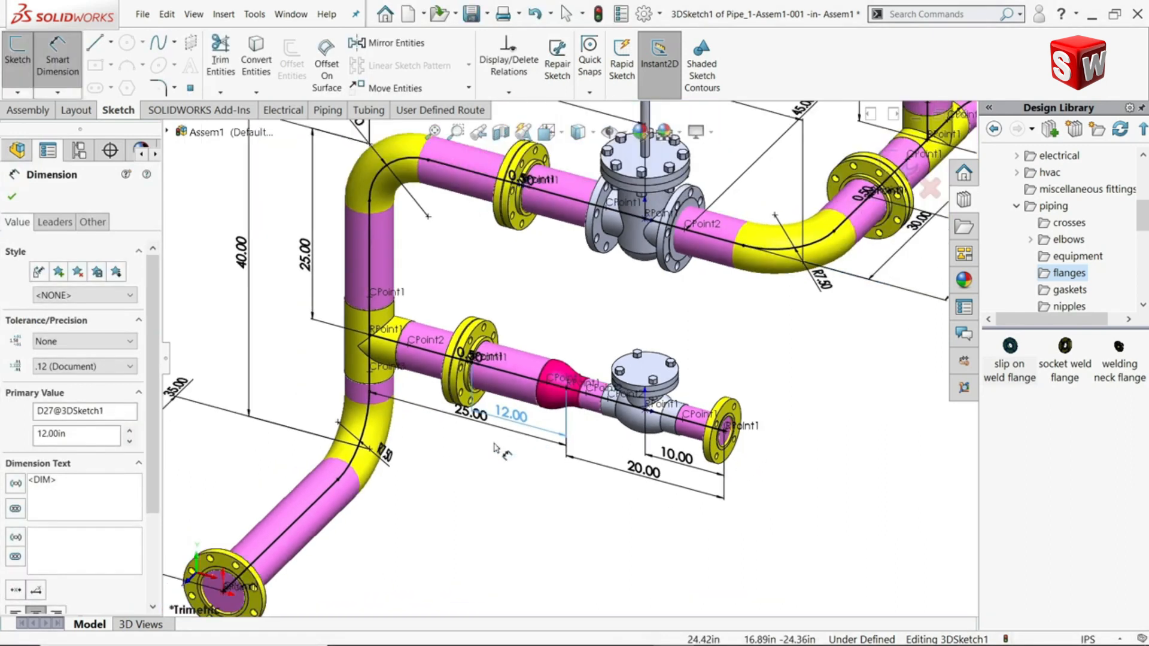
# Step: Dimension the flange on the 55 in segment at 15 in from the corner above the vertical segment, and exit the route sketch
pyautogui.click(482, 201)
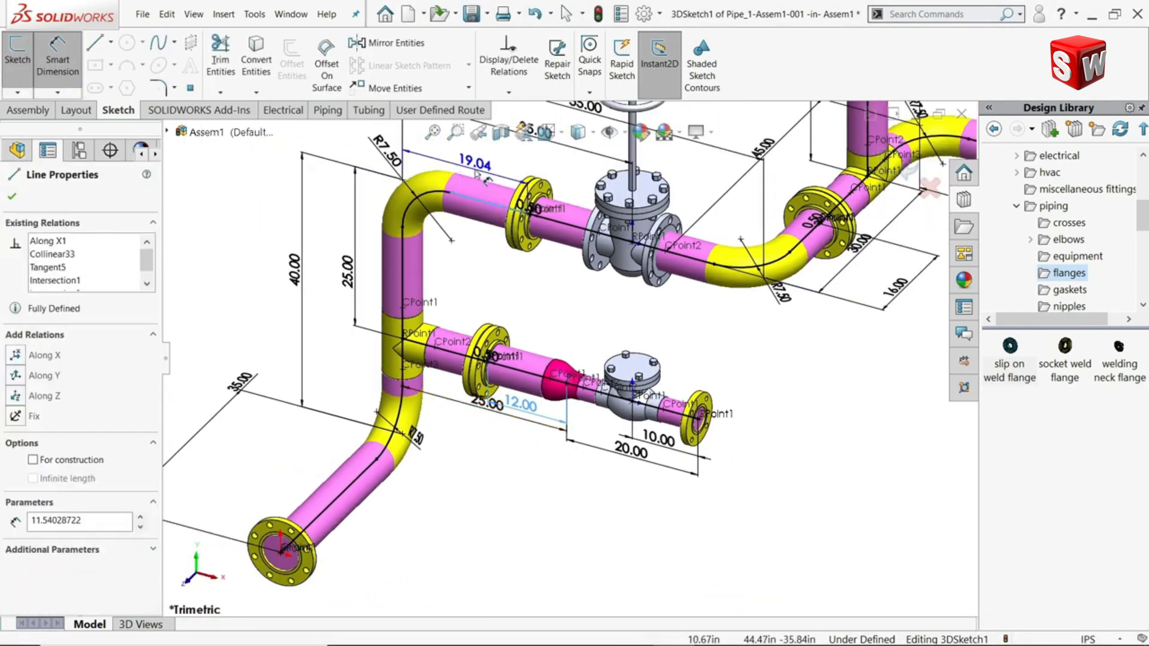
pyautogui.click(477, 174)
pyautogui.write('15')
pyautogui.press('Return')
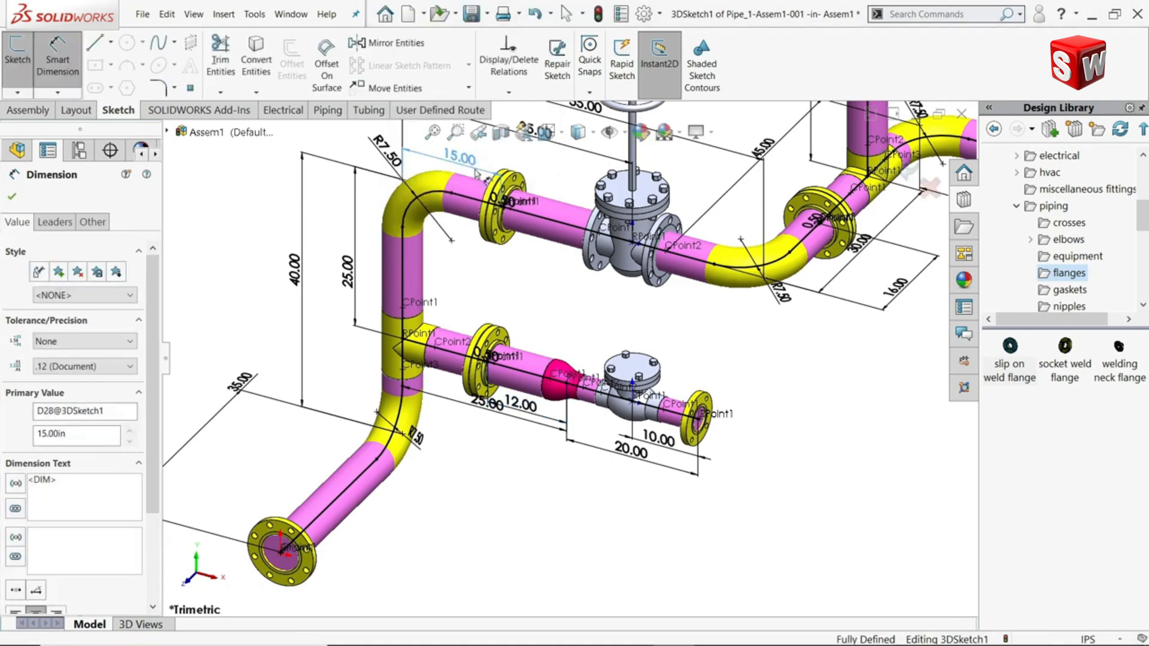
pyautogui.scroll(6, 498, 309)
pyautogui.scroll(-2, 688, 344)
pyautogui.scroll(-1, 673, 331)
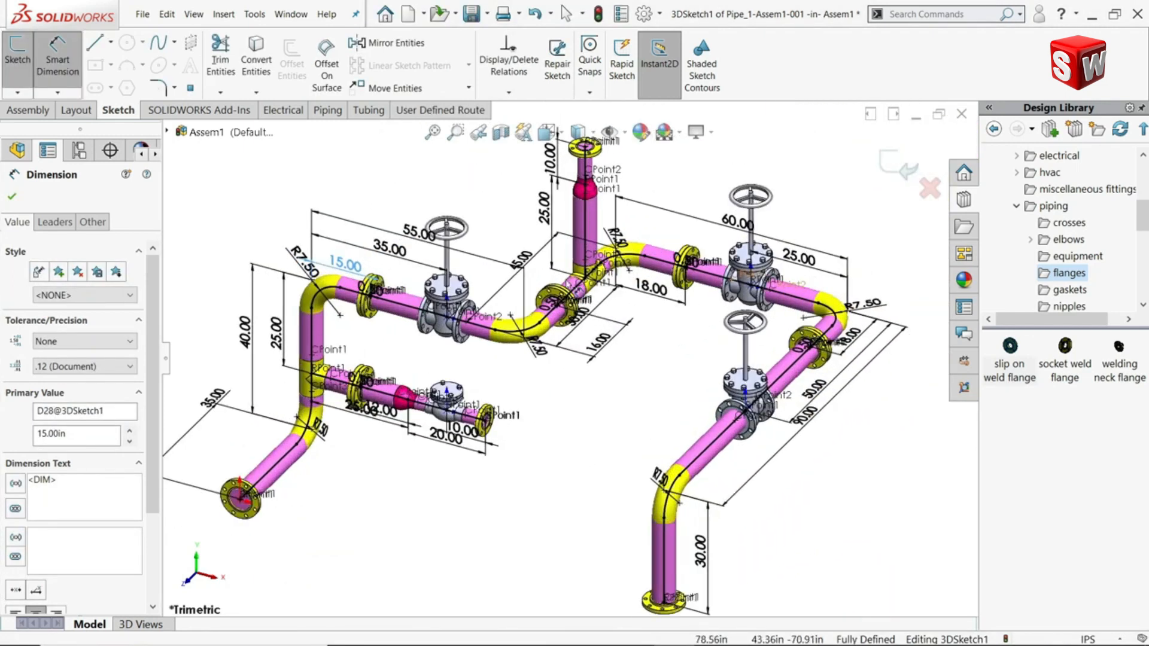
pyautogui.press('Escape')
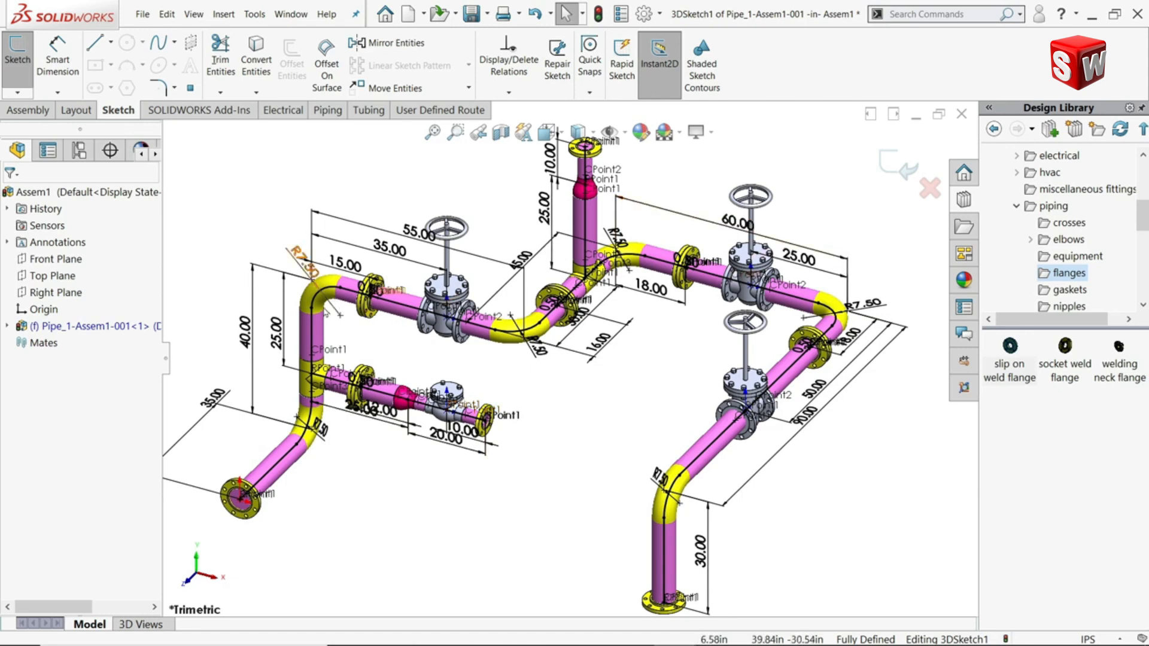
pyautogui.click(903, 169)
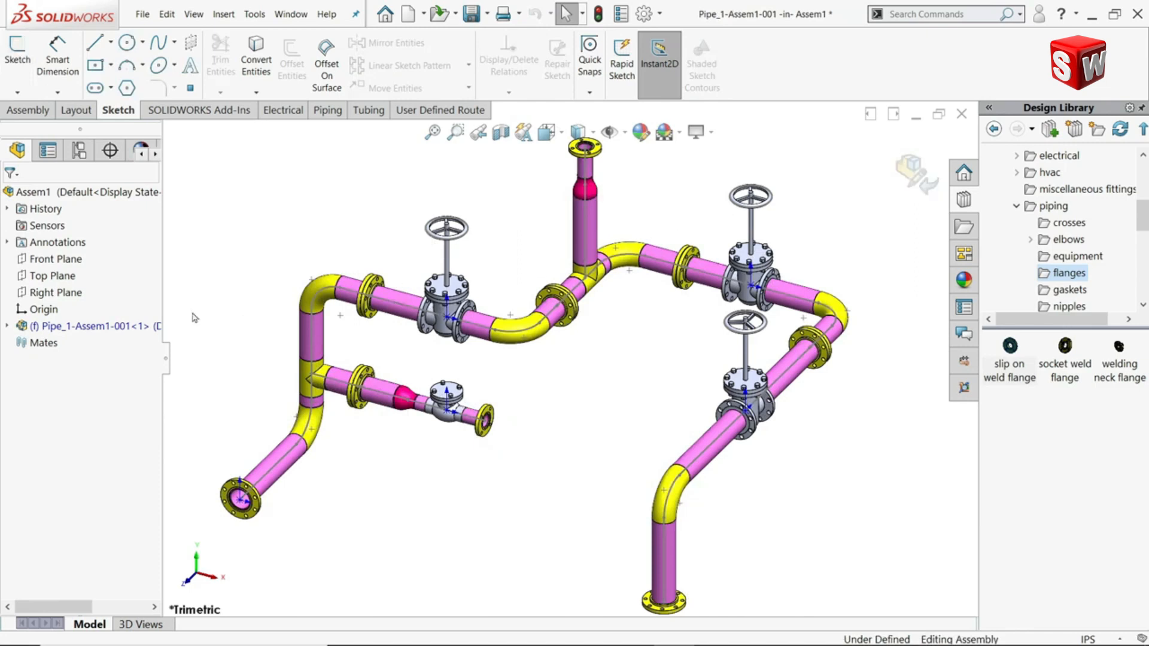
# Step: Define the first spool of the pipe route from the 35 in inlet, 40 in vertical and 25 in branch segments, keeping the spool definition open
pyautogui.rightClick(109, 332)
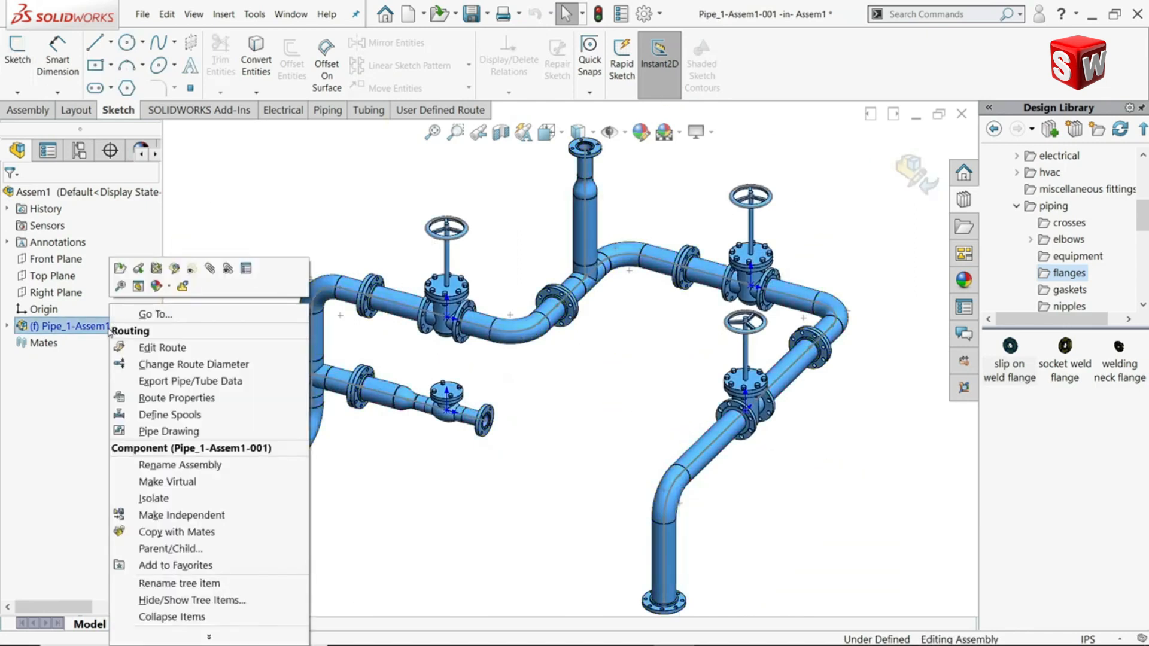
pyautogui.click(151, 419)
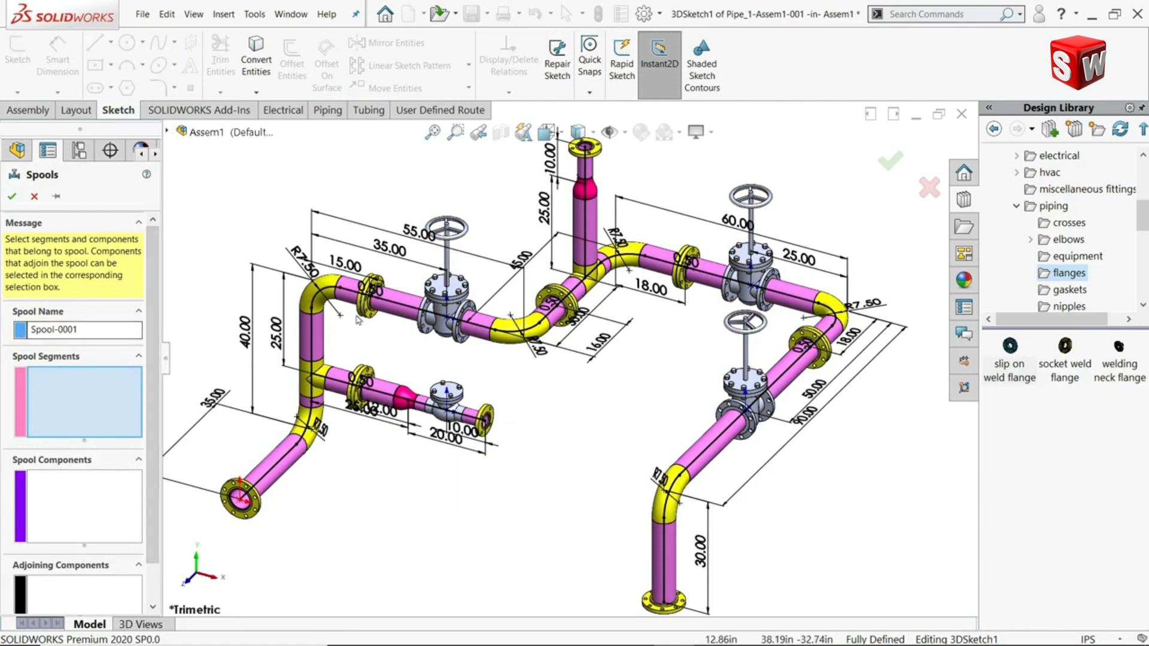
pyautogui.click(274, 470)
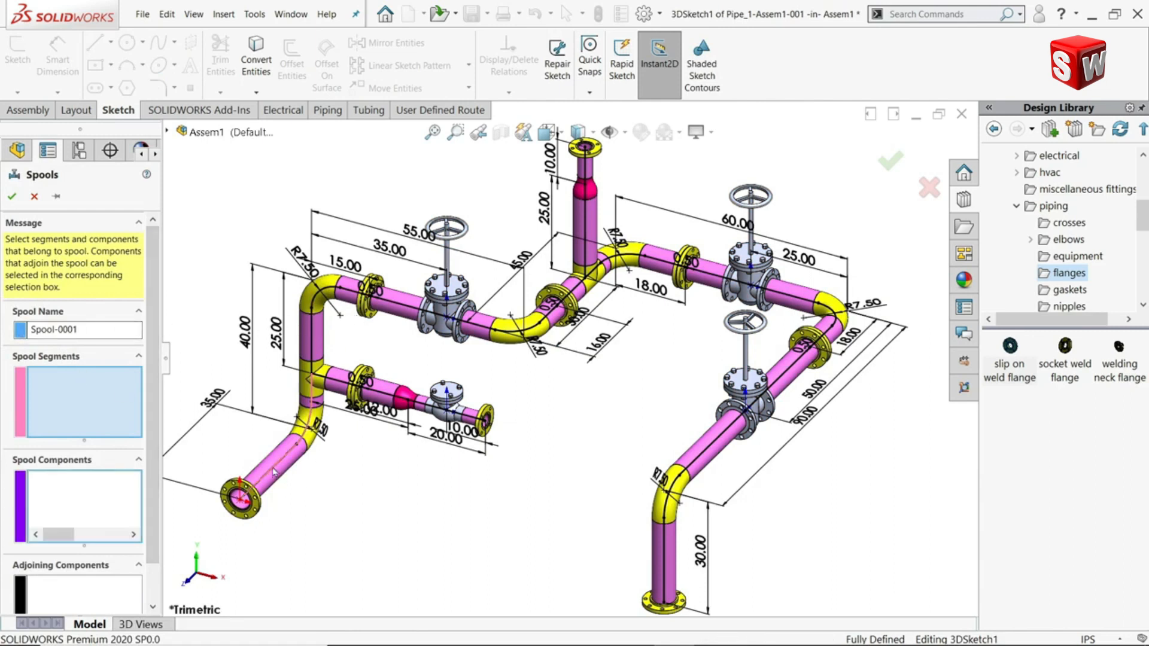
pyautogui.click(313, 339)
pyautogui.click(335, 387)
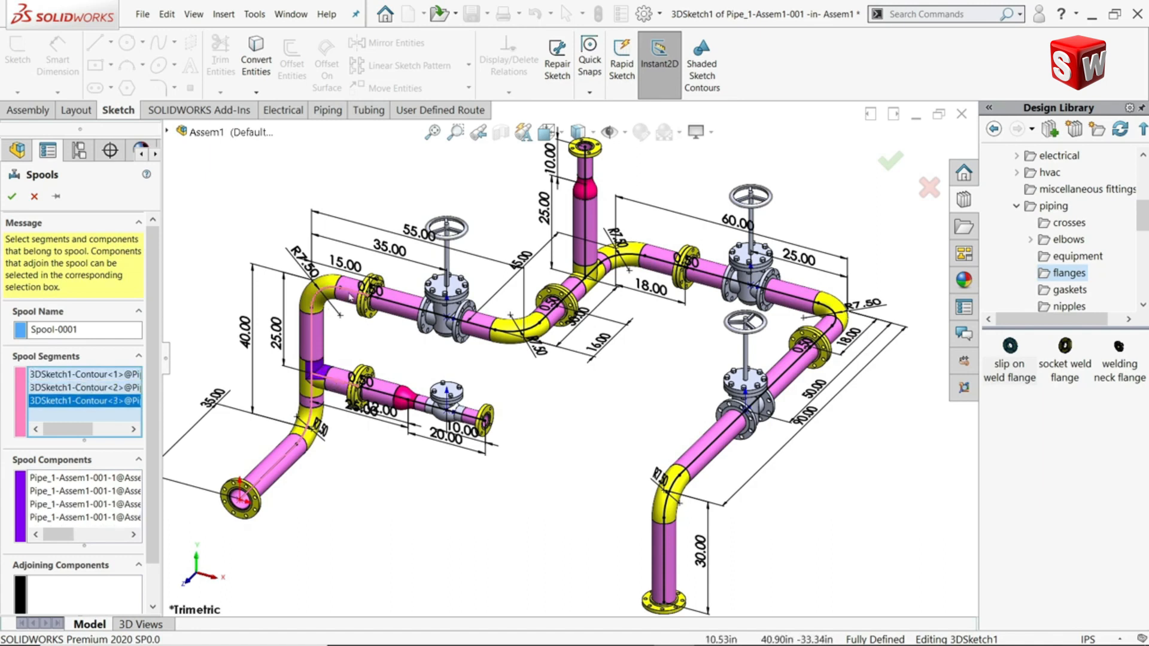
pyautogui.click(57, 198)
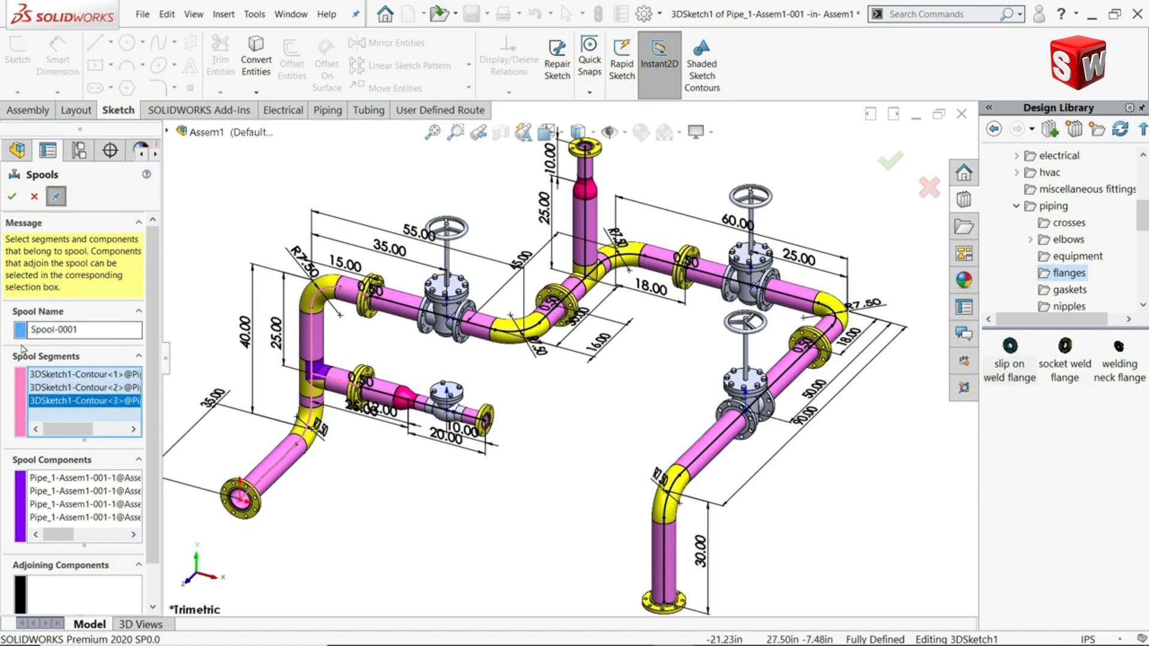
pyautogui.click(12, 197)
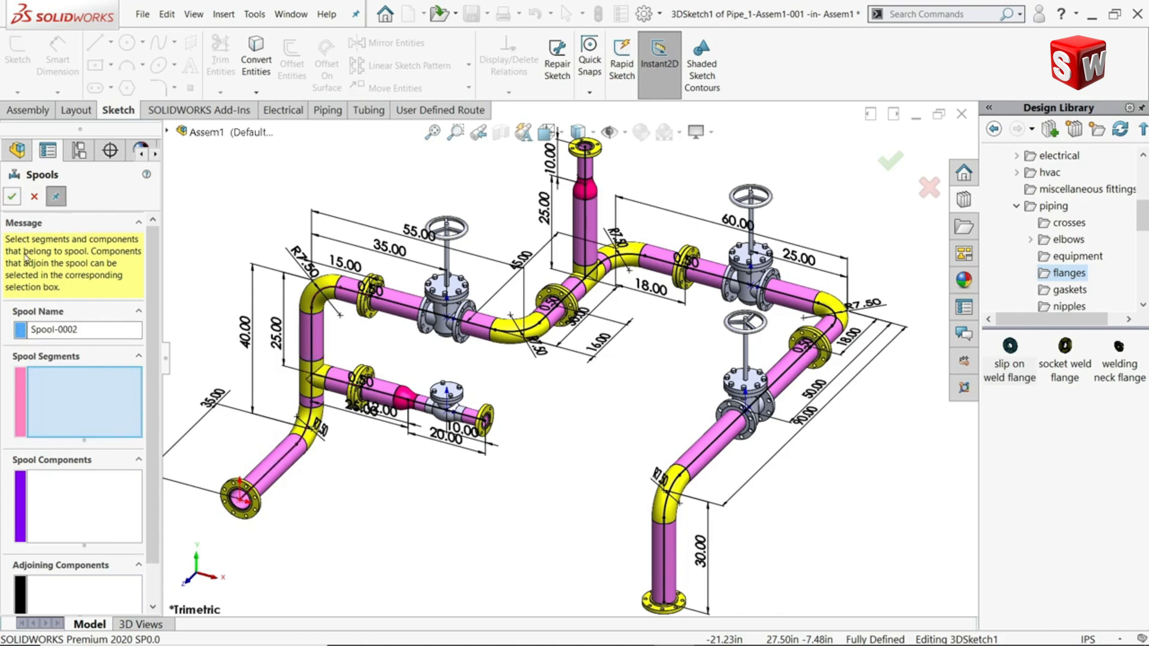
# Step: Define the second spool in red from the reduced lower branch segments beyond the branch flange, through the small valve to the end flange
pyautogui.click(21, 330)
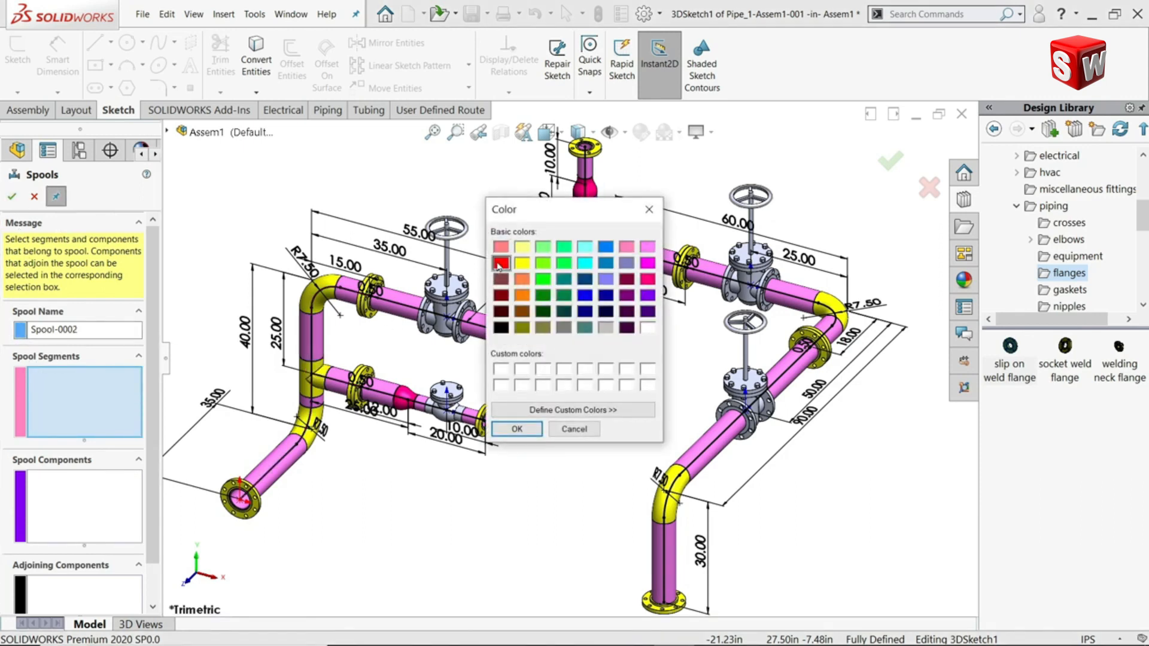
pyautogui.click(517, 434)
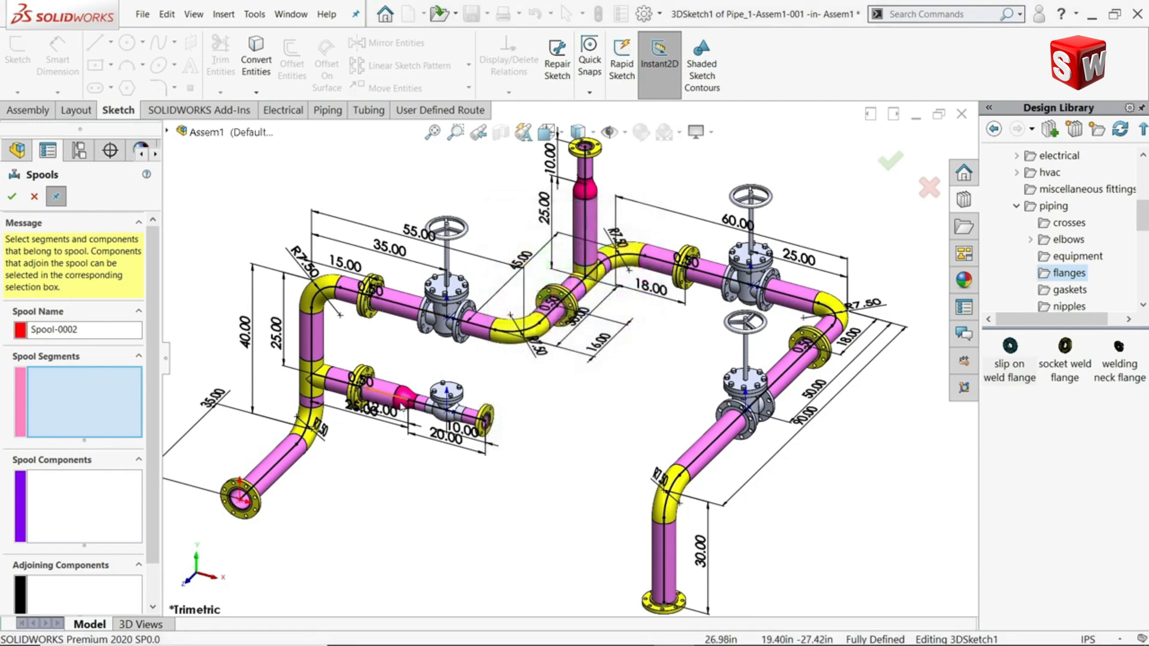
pyautogui.click(427, 410)
pyautogui.click(429, 412)
pyautogui.click(464, 419)
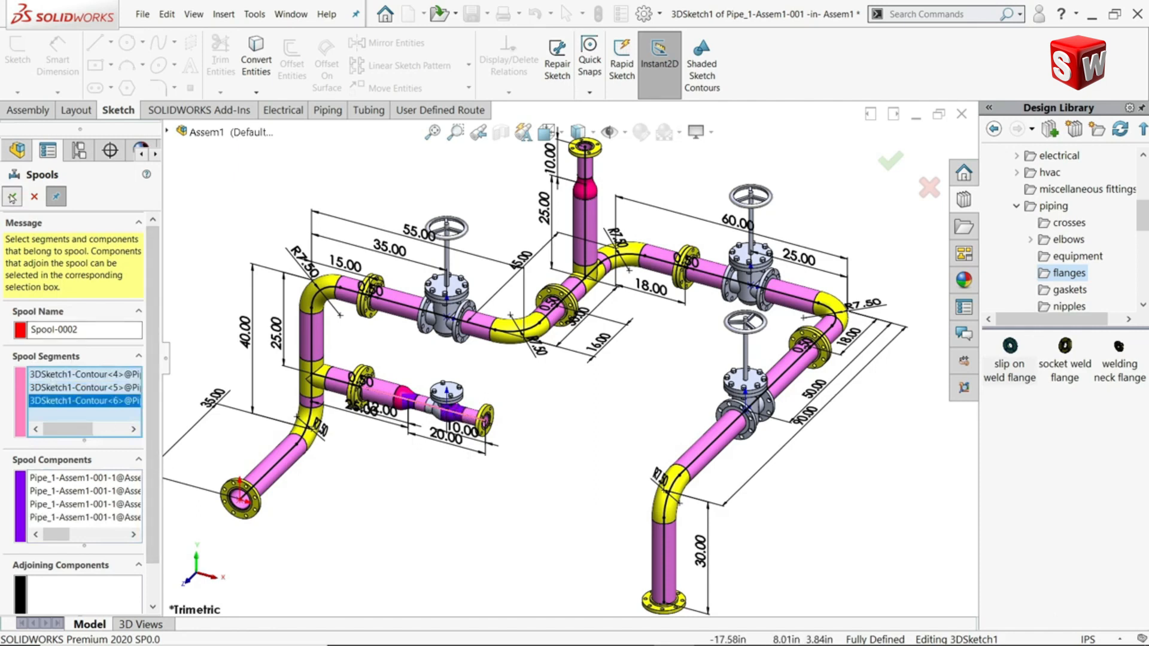
pyautogui.click(12, 197)
# Step: Define the third spool in green from the 55 in segment beyond its flange, through the valve and elbow to the flange on the 45 in segment
pyautogui.click(26, 330)
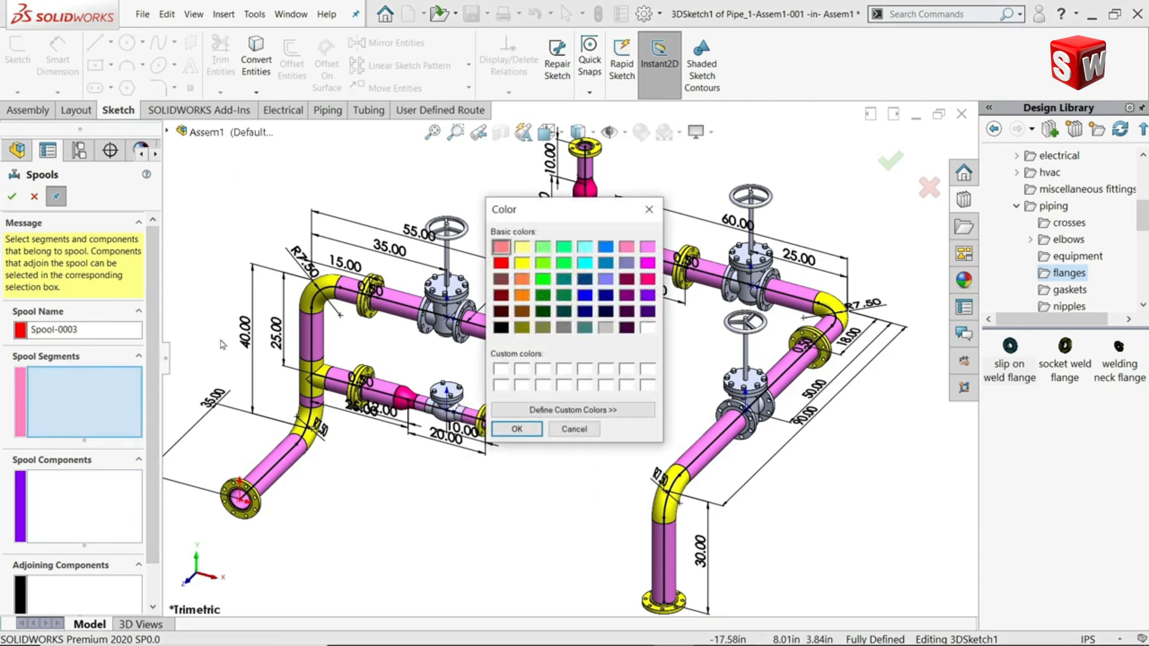
pyautogui.click(516, 429)
pyautogui.click(395, 311)
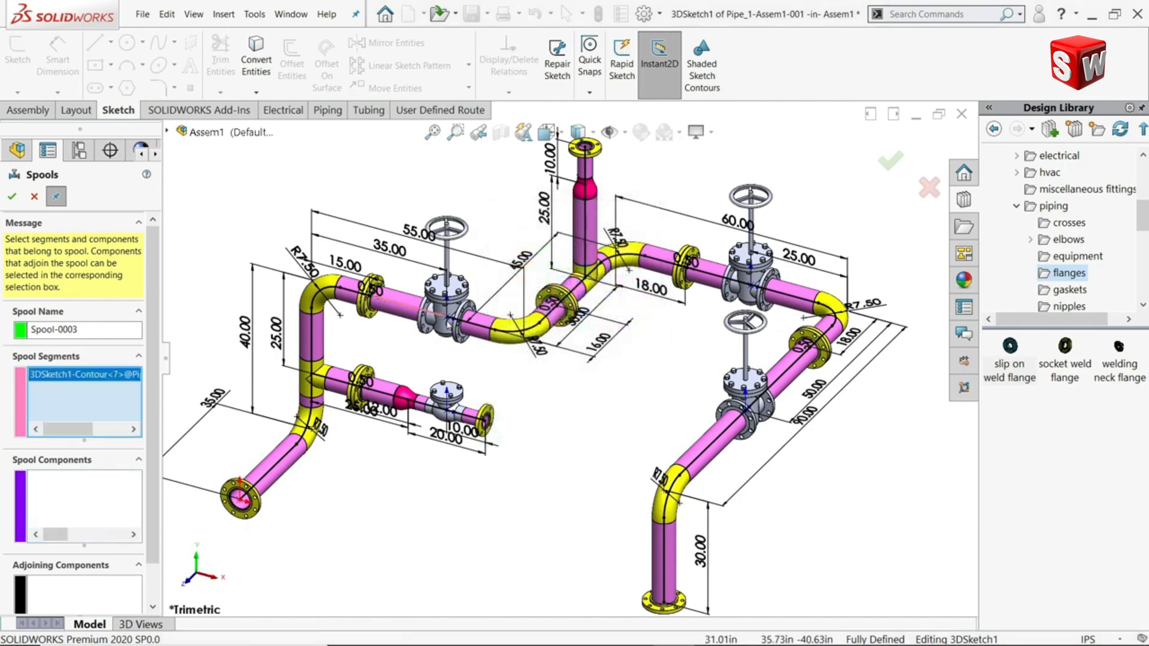
pyautogui.click(555, 326)
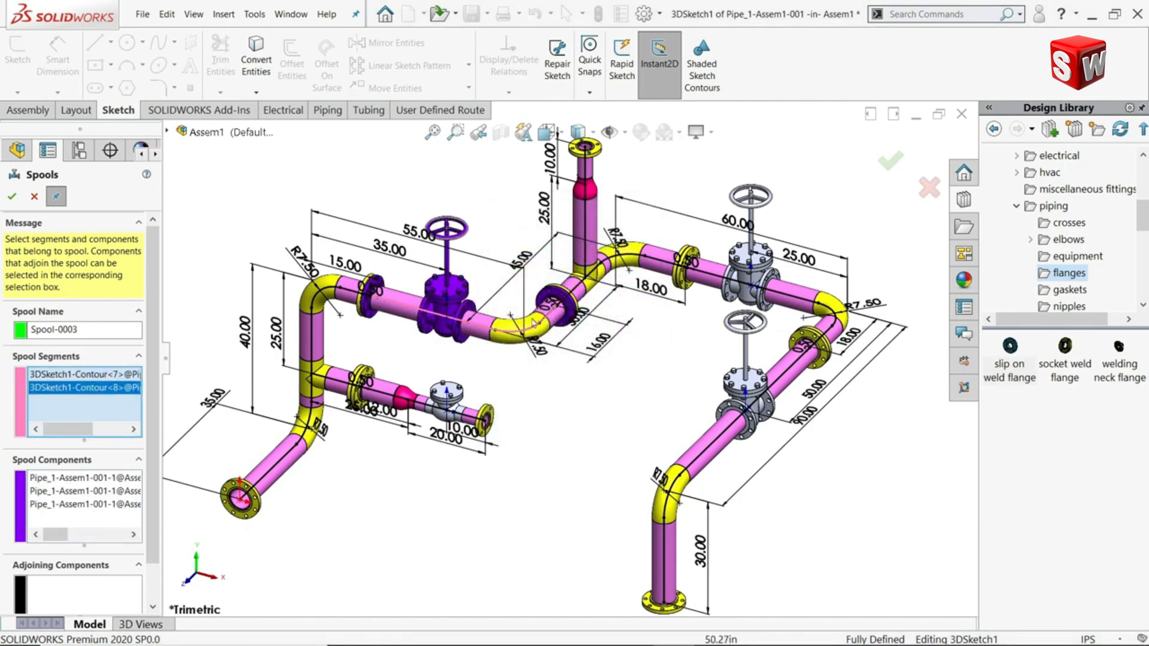
pyautogui.click(11, 197)
# Step: Define the fourth spool in orange from the rest of the 45 in segment, the vertical 25 in branch and the 18 in run to the flange
pyautogui.click(21, 331)
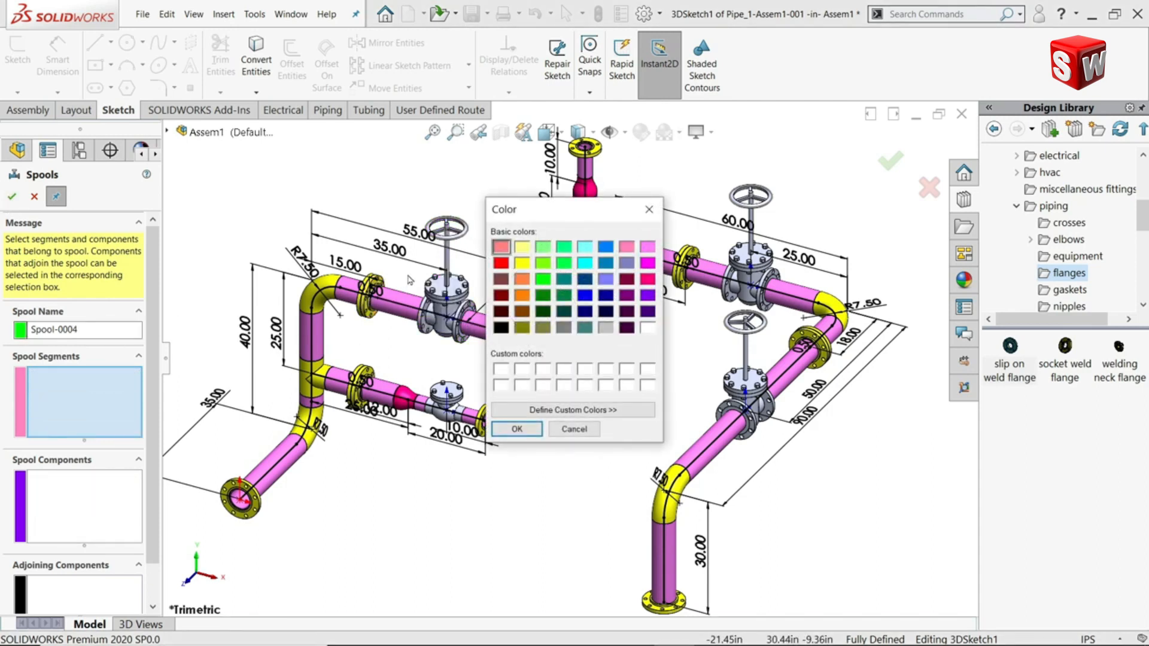
pyautogui.click(516, 428)
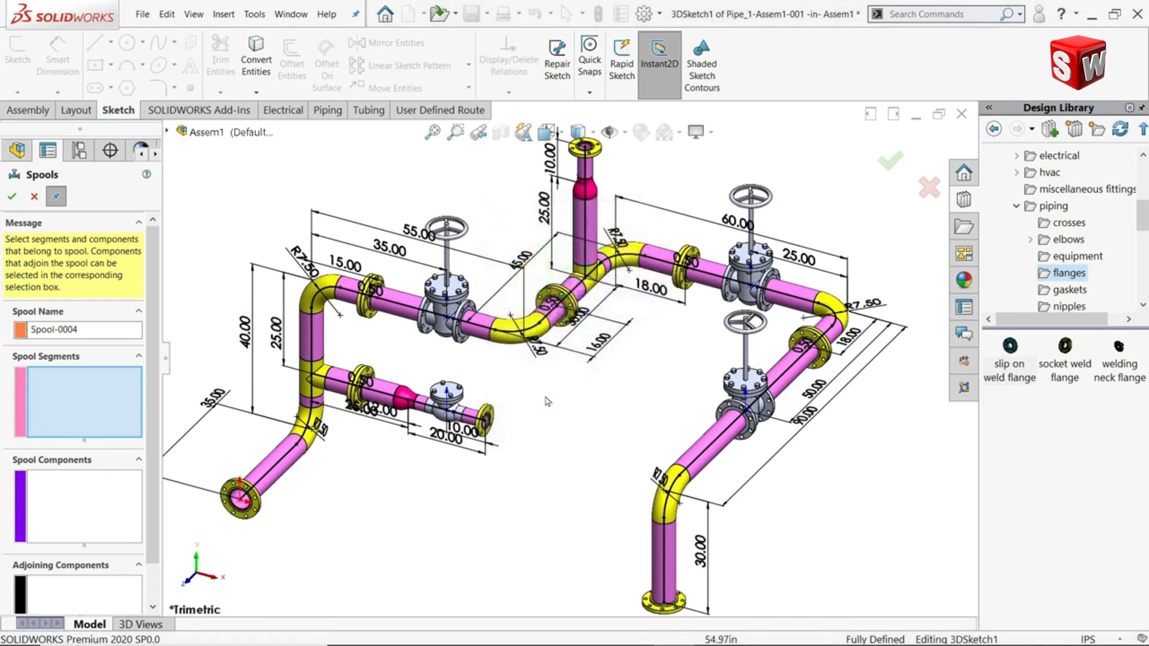
pyautogui.click(584, 277)
pyautogui.click(582, 235)
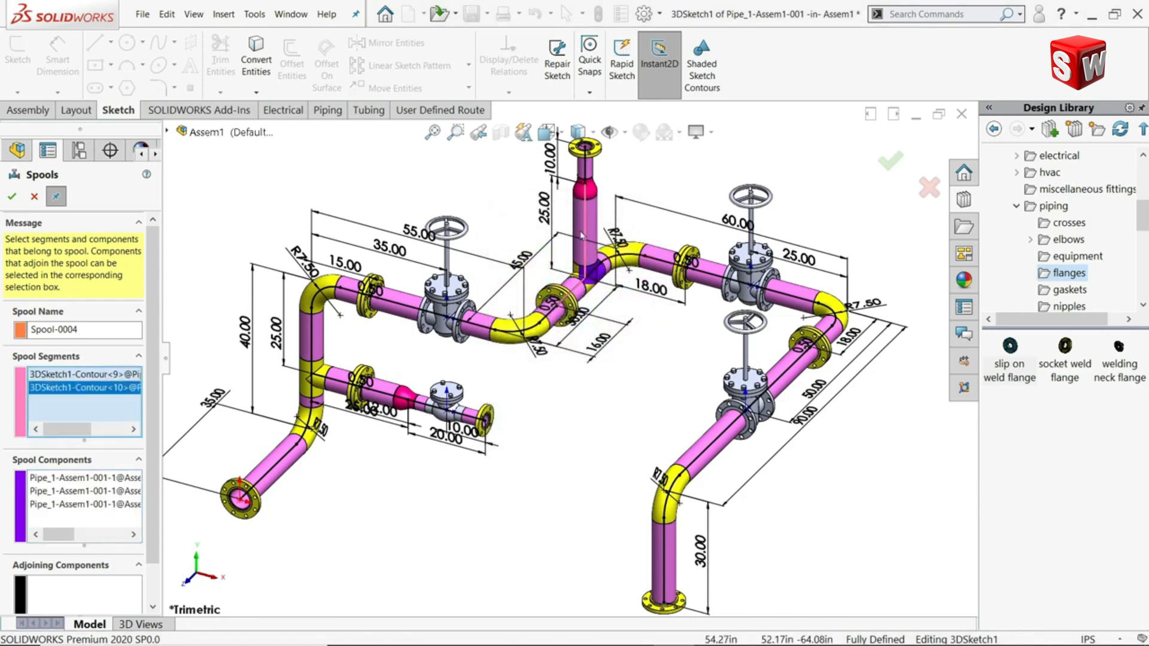
pyautogui.click(608, 247)
pyautogui.click(629, 268)
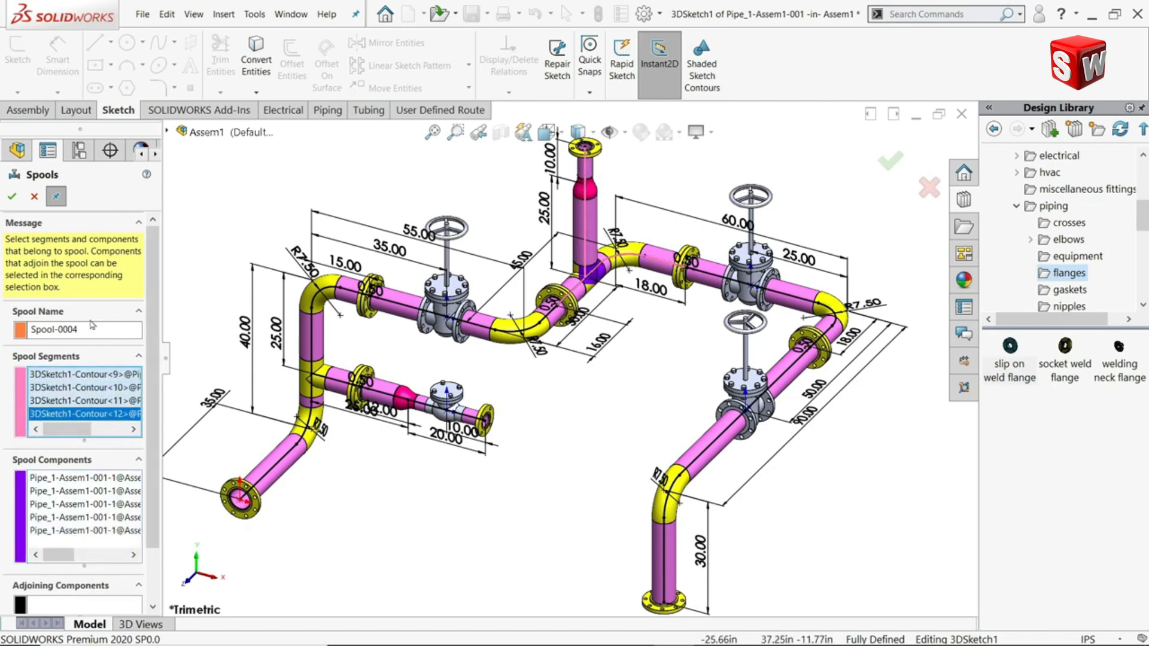
pyautogui.click(12, 197)
# Step: Define the fifth spool in blue from the 60 in segment beyond its flange, through the valve and elbow to the following flange
pyautogui.click(20, 330)
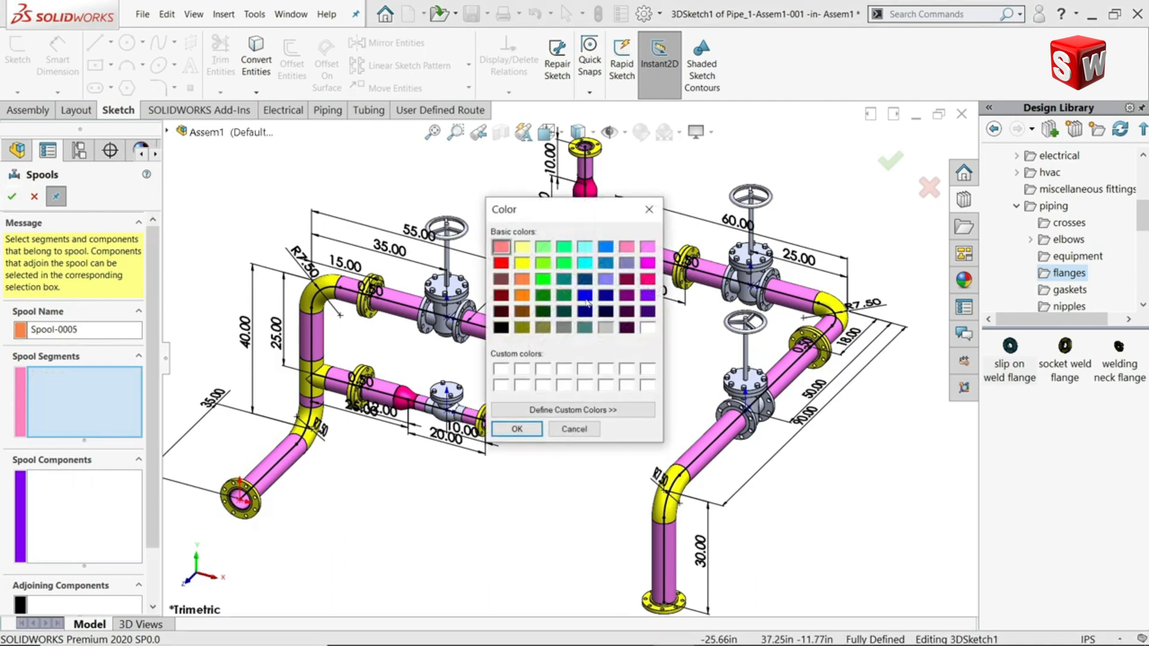
pyautogui.click(516, 429)
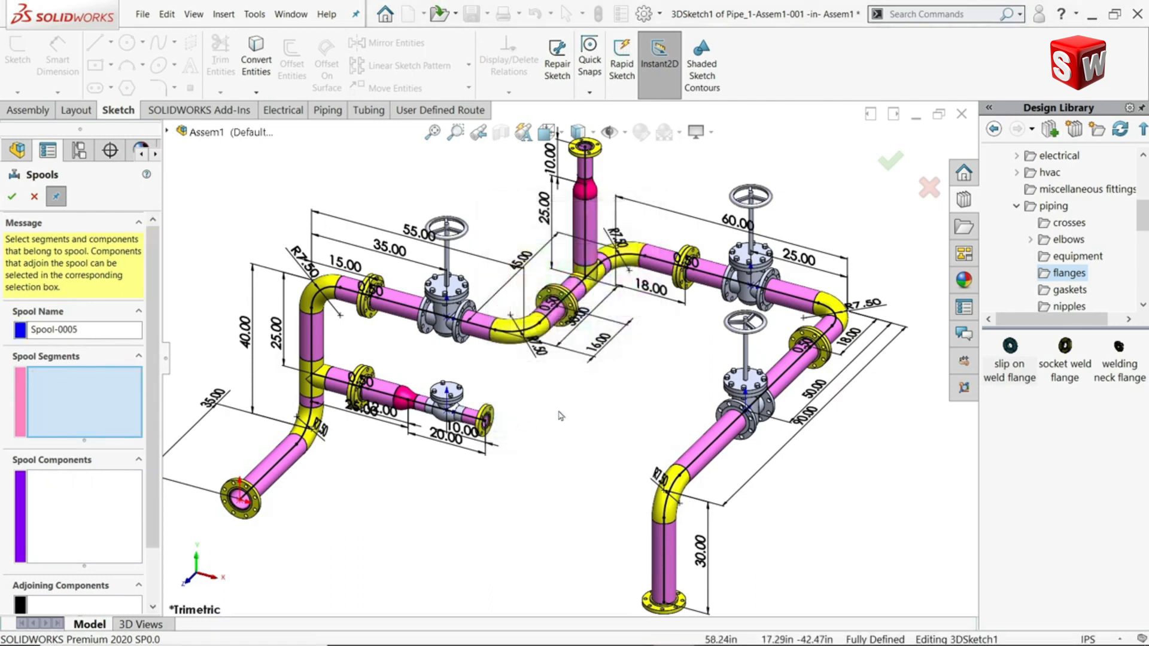
pyautogui.click(718, 279)
pyautogui.click(799, 302)
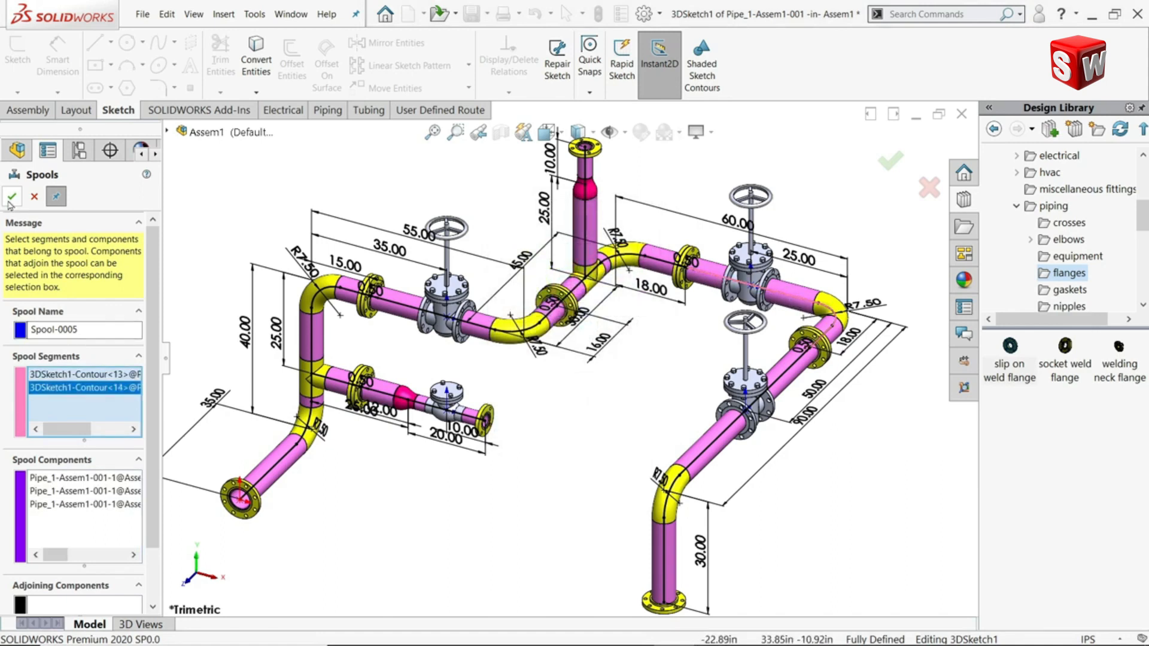
pyautogui.click(12, 197)
# Step: Define the sixth spool in magenta from the remaining valved segment and the 30 in vertical outlet, and close the spool definition
pyautogui.click(19, 329)
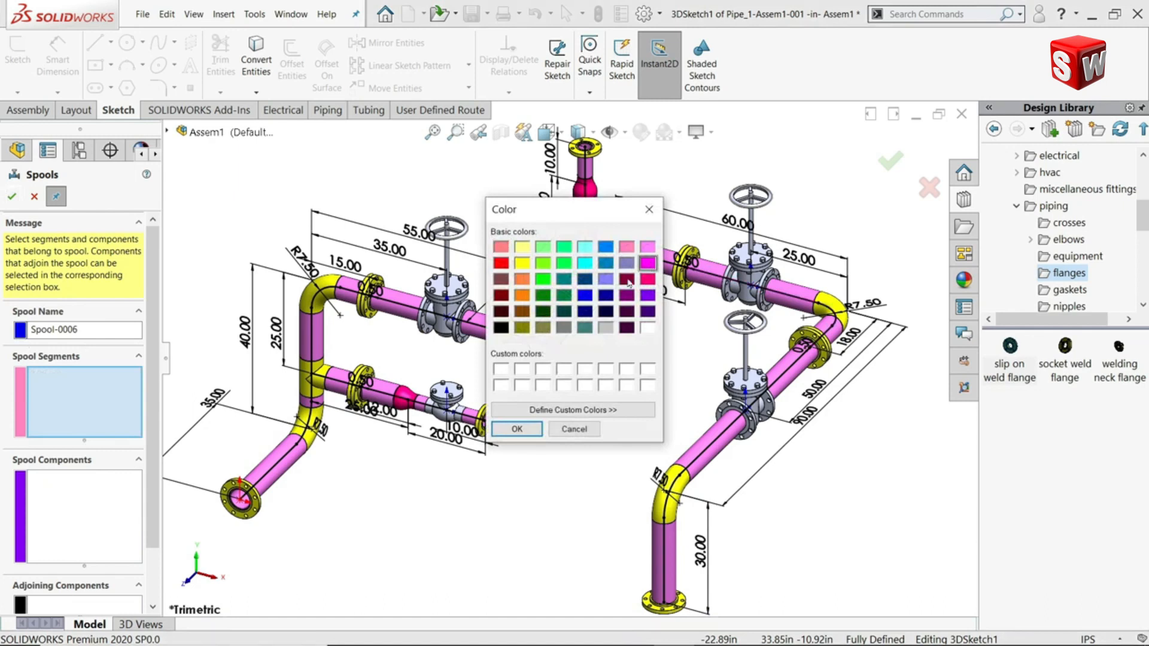
pyautogui.click(517, 429)
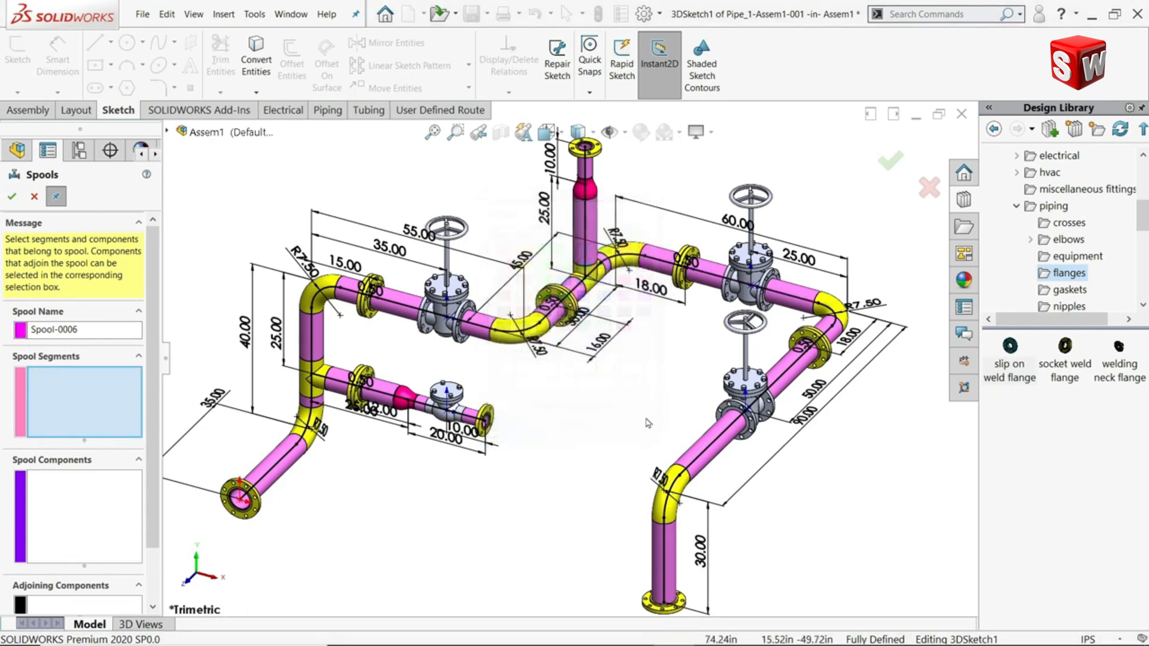
pyautogui.click(799, 365)
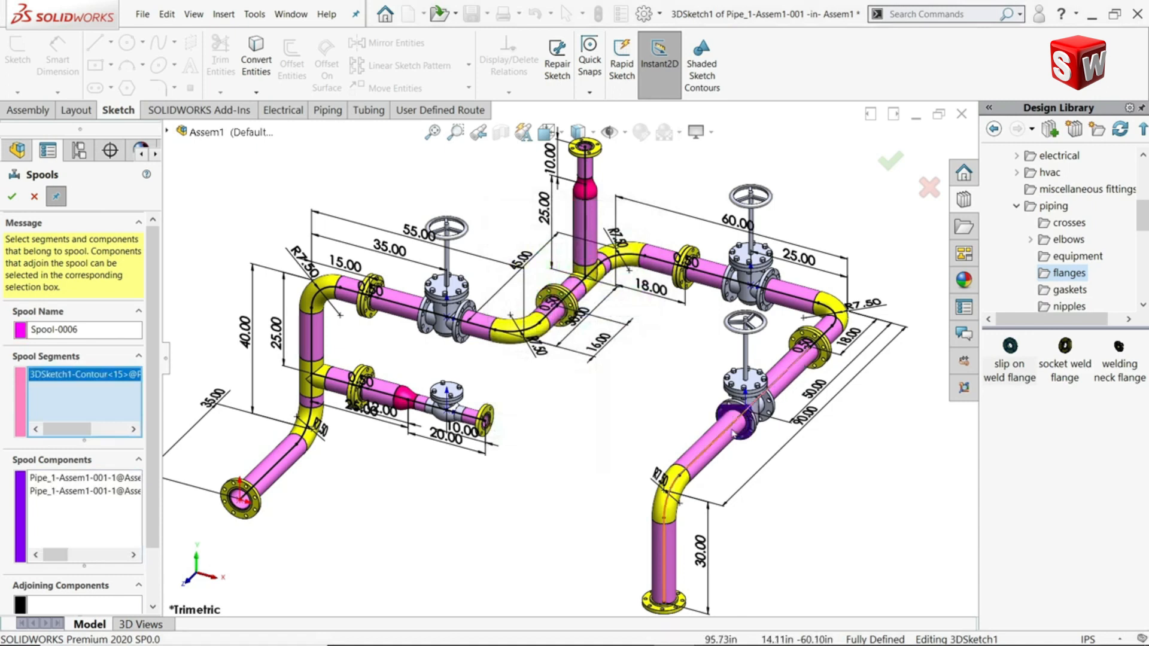
pyautogui.click(712, 455)
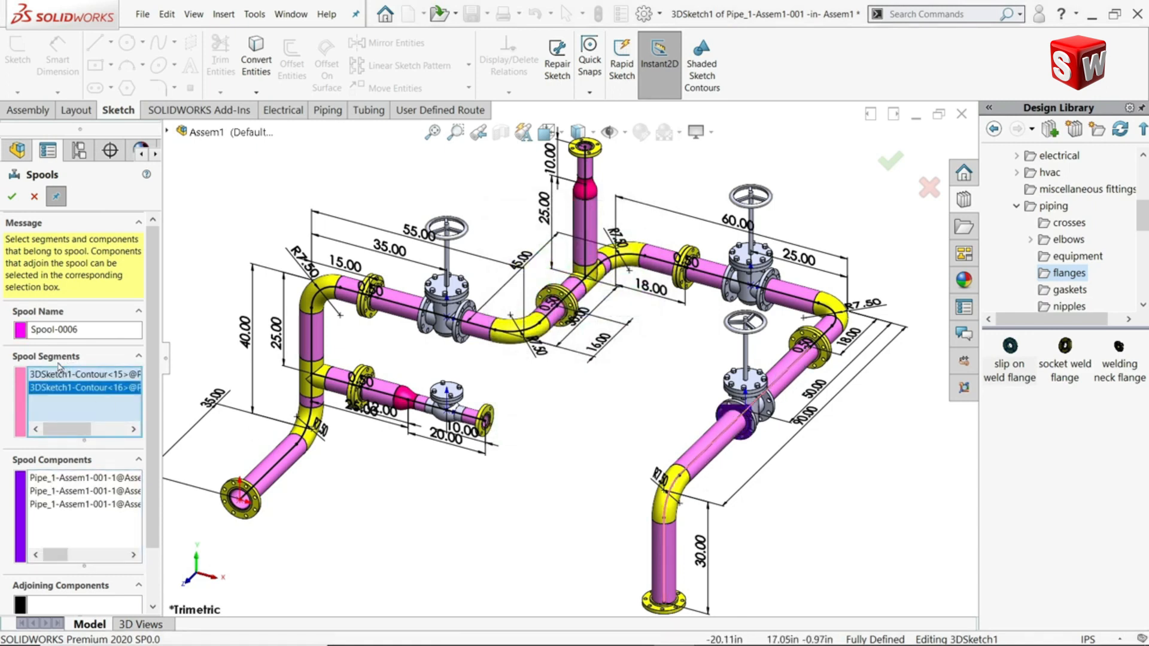
pyautogui.click(34, 198)
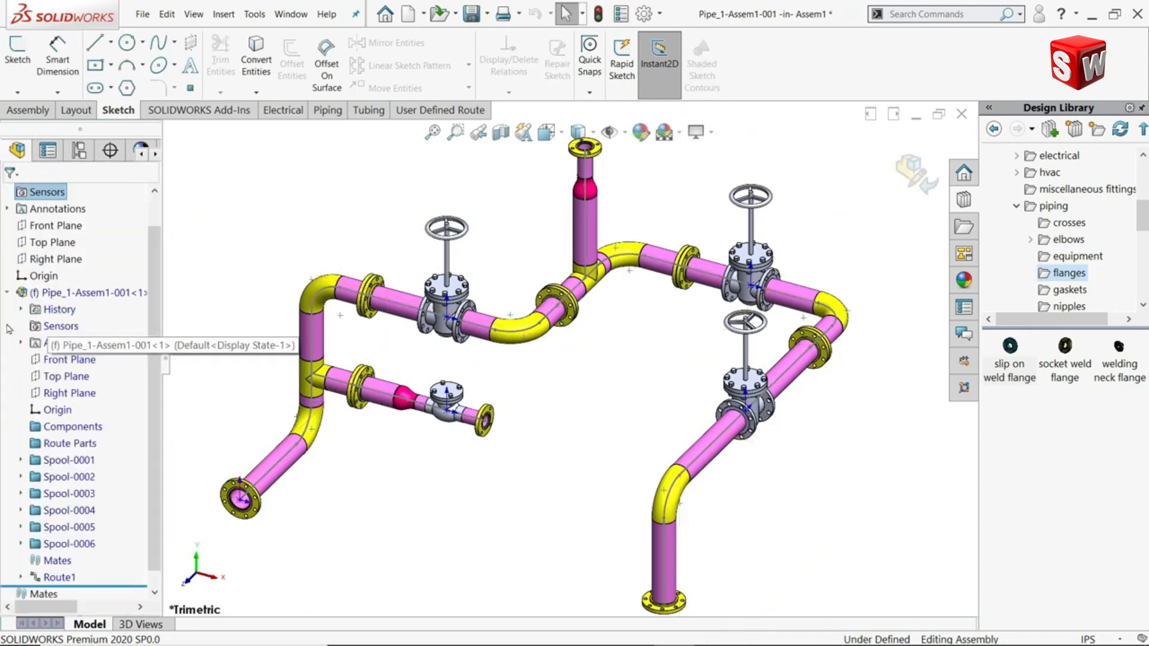
# Step: Highlight the first spool in the model to examine which pipes and fittings belong to it
pyautogui.scroll(-1, 141, 453)
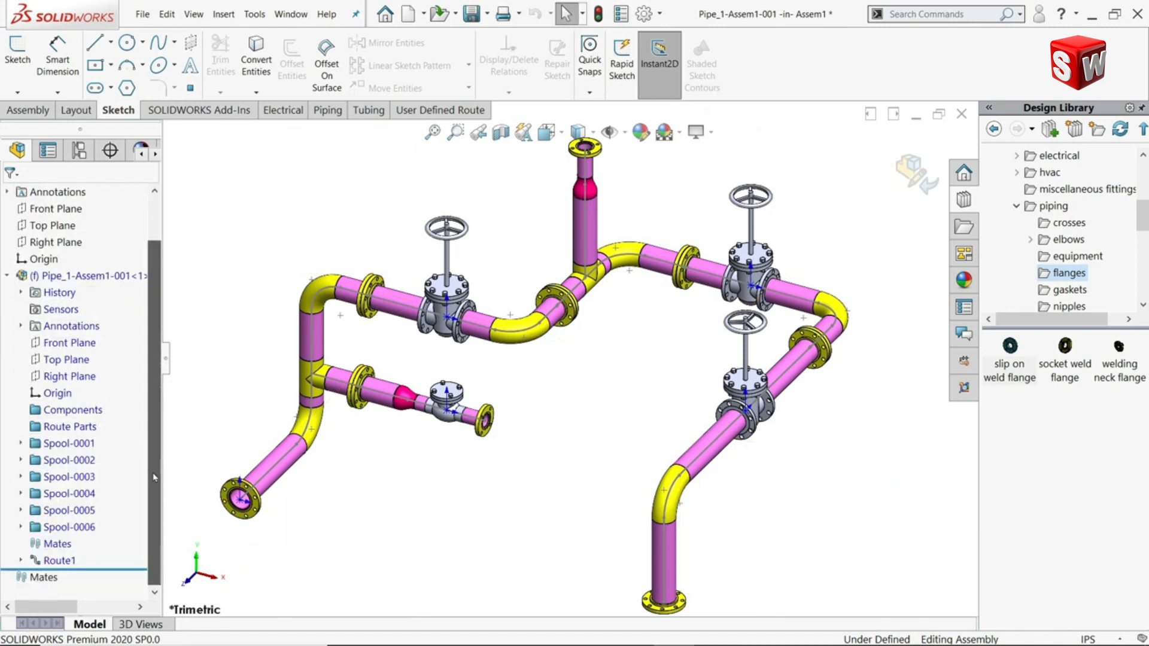
pyautogui.click(79, 448)
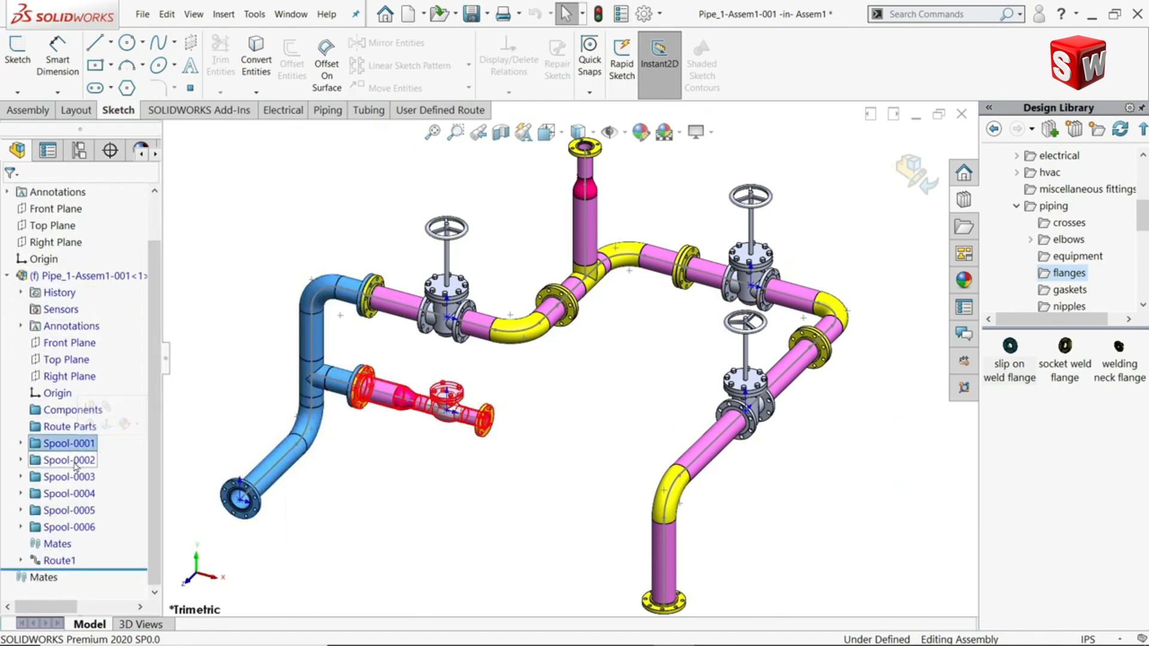
pyautogui.click(205, 390)
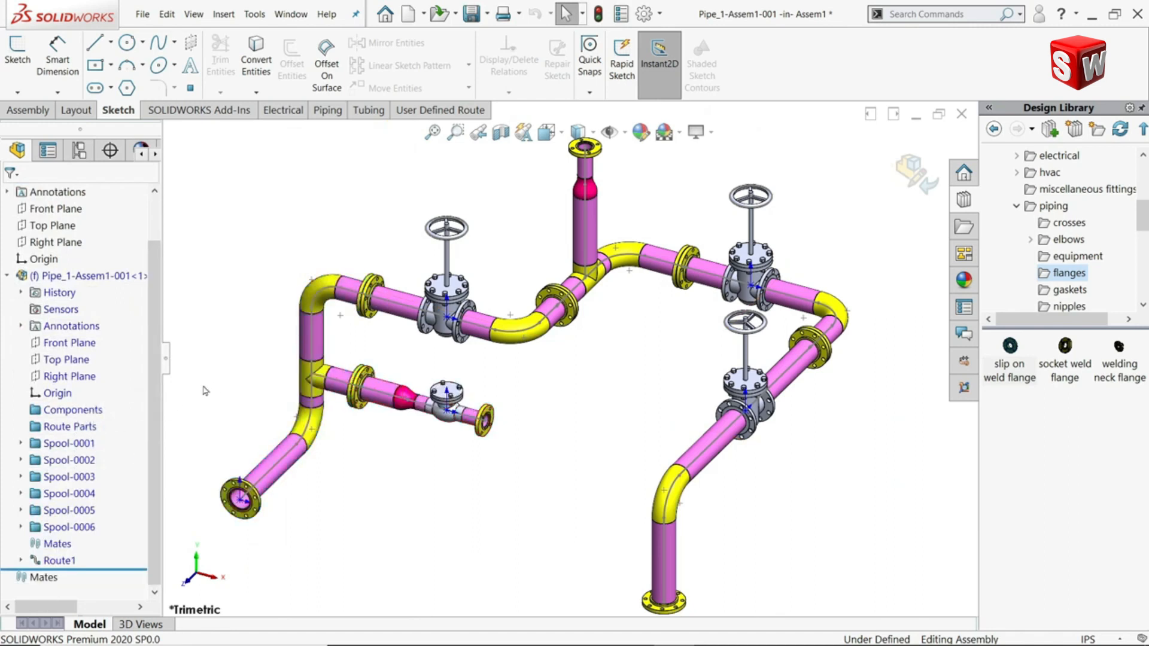
pyautogui.click(84, 446)
pyautogui.click(216, 392)
# Step: Highlight all six spools together to examine how the route is divided by color, and clear the selection
pyautogui.click(69, 460)
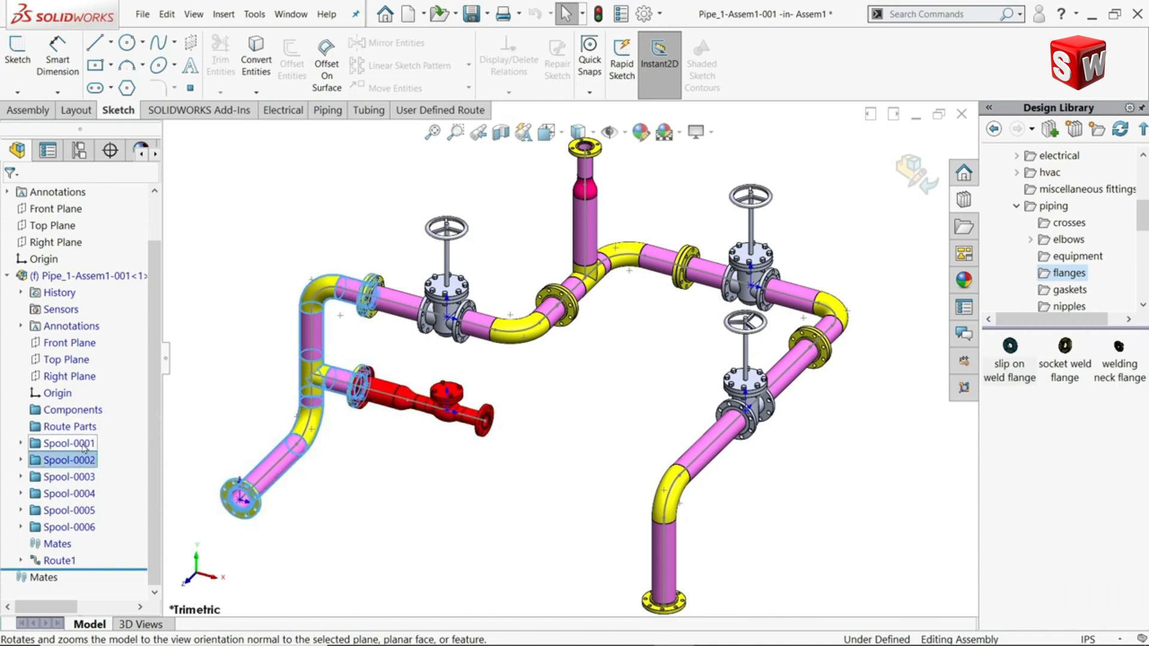
pyautogui.click(83, 446)
pyautogui.keyDown('ctrl'); pyautogui.click(78, 477); pyautogui.keyUp('ctrl')
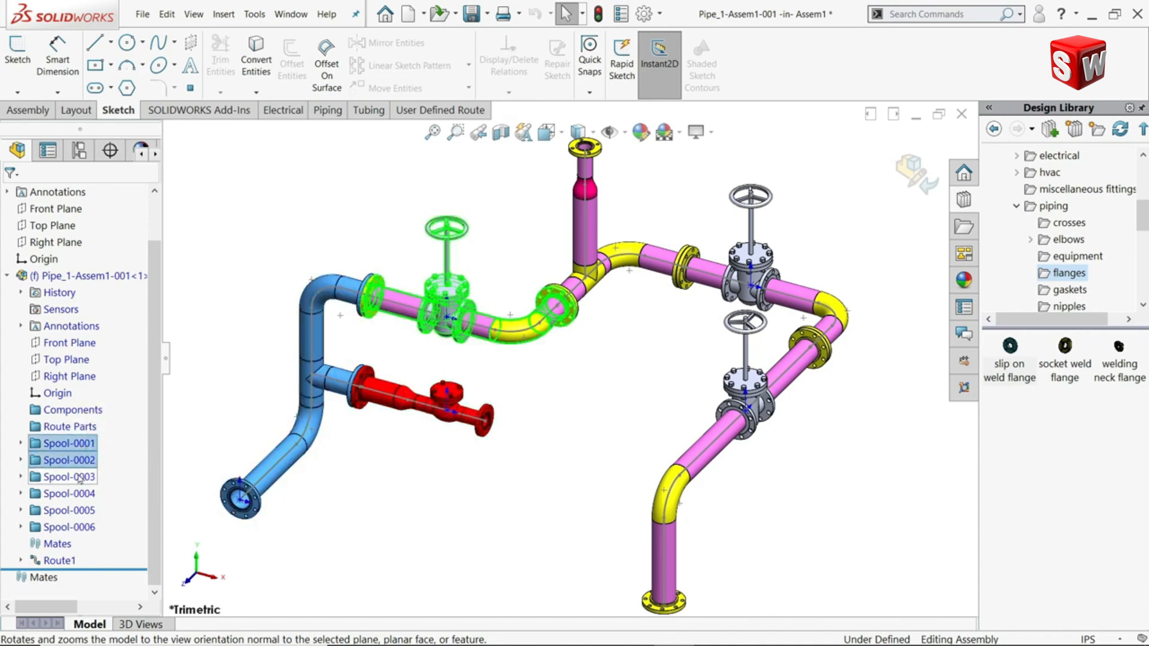
pyautogui.keyDown('ctrl'); pyautogui.click(80, 494); pyautogui.keyUp('ctrl')
pyautogui.keyDown('ctrl'); pyautogui.click(81, 511); pyautogui.keyUp('ctrl')
pyautogui.keyDown('ctrl'); pyautogui.click(81, 527); pyautogui.keyUp('ctrl')
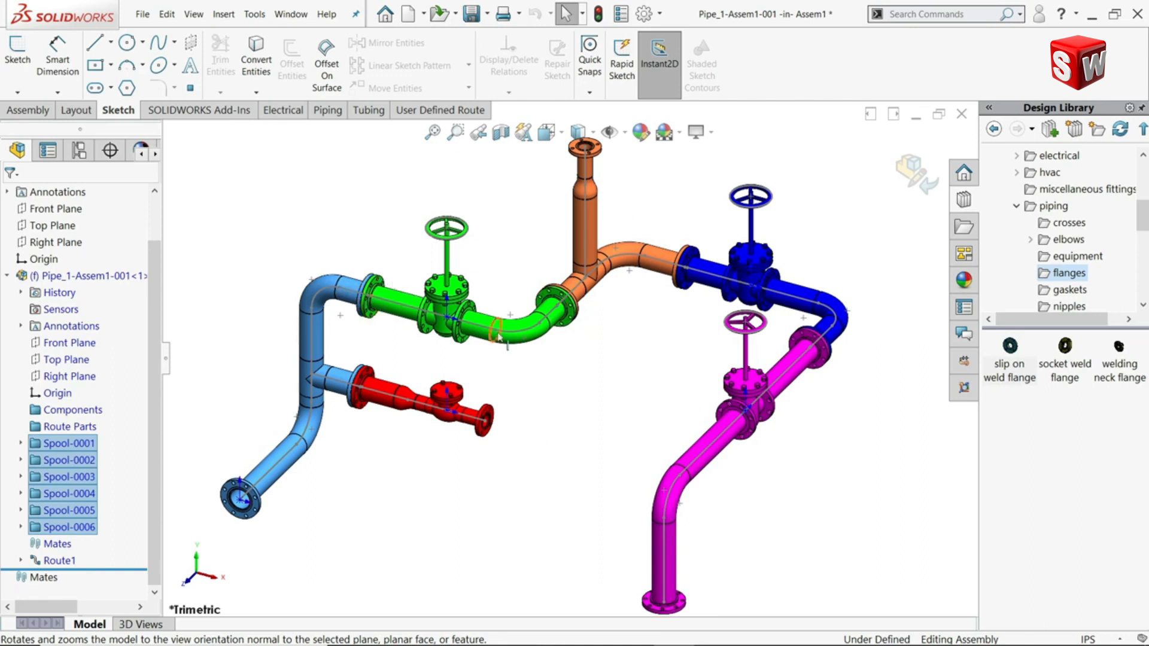
pyautogui.scroll(3, 570, 372)
pyautogui.scroll(-3, 574, 399)
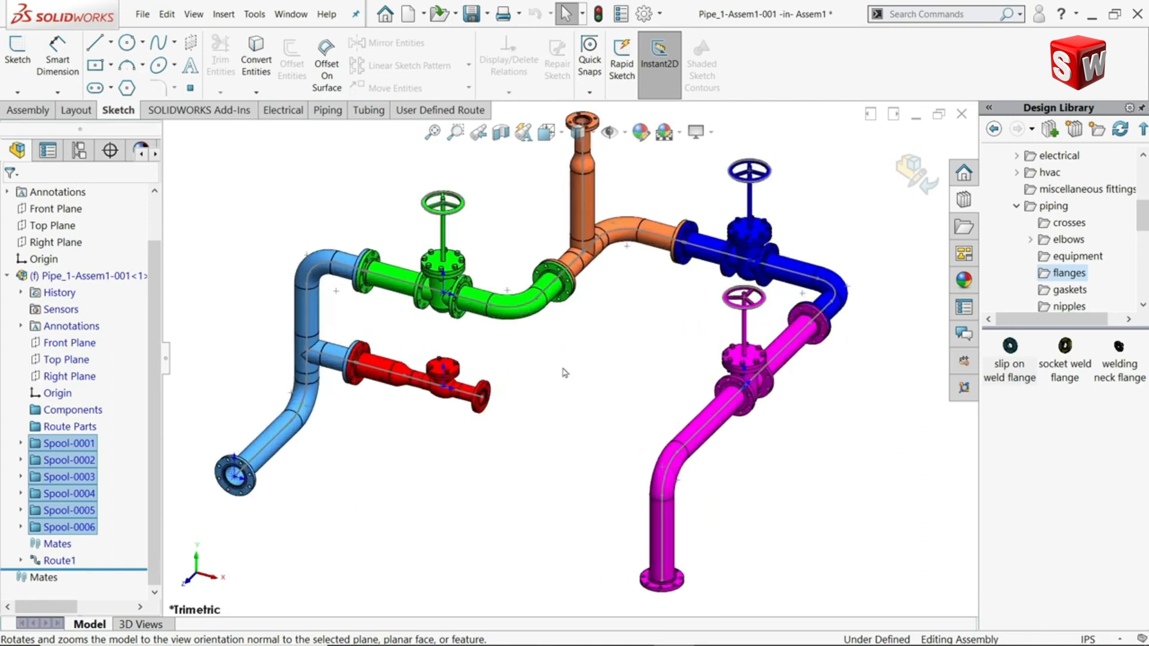
pyautogui.click(231, 321)
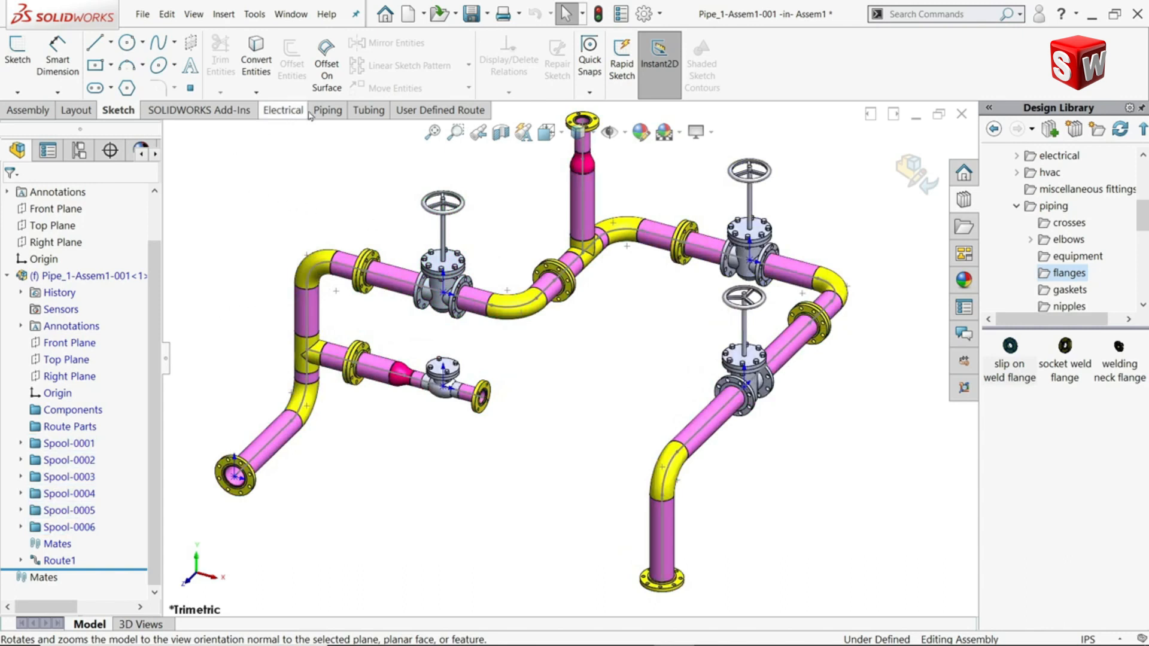
# Step: Start a pipe drawing of the route assembly, declining the assembly rebuild
pyautogui.click(330, 115)
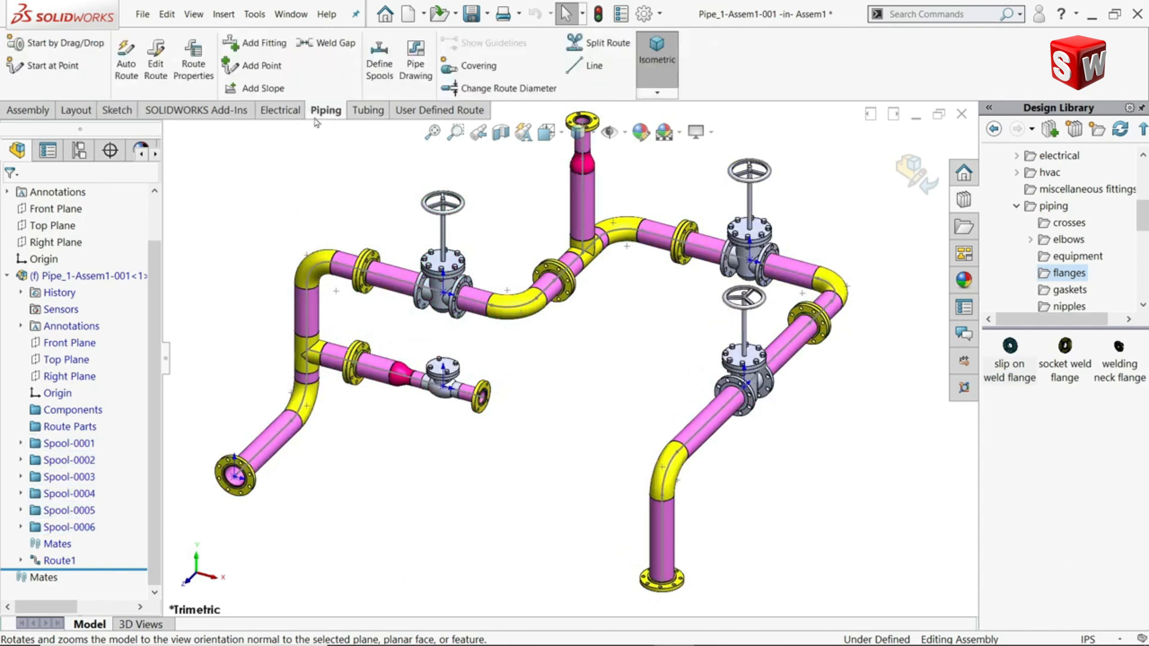
pyautogui.click(417, 79)
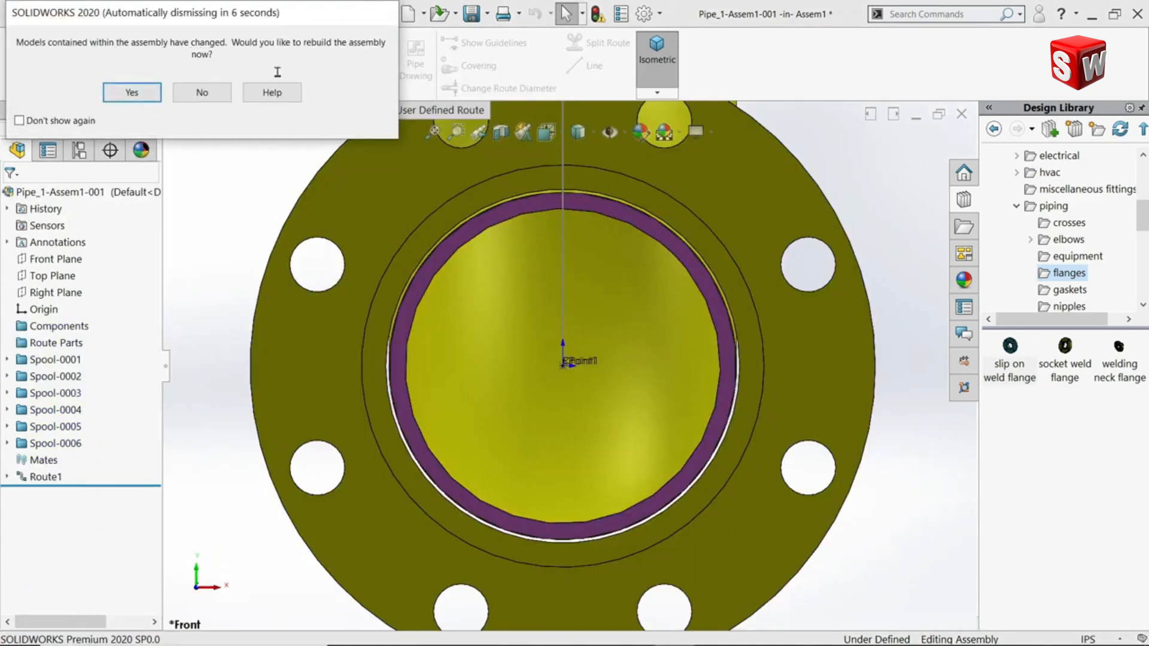
pyautogui.click(215, 97)
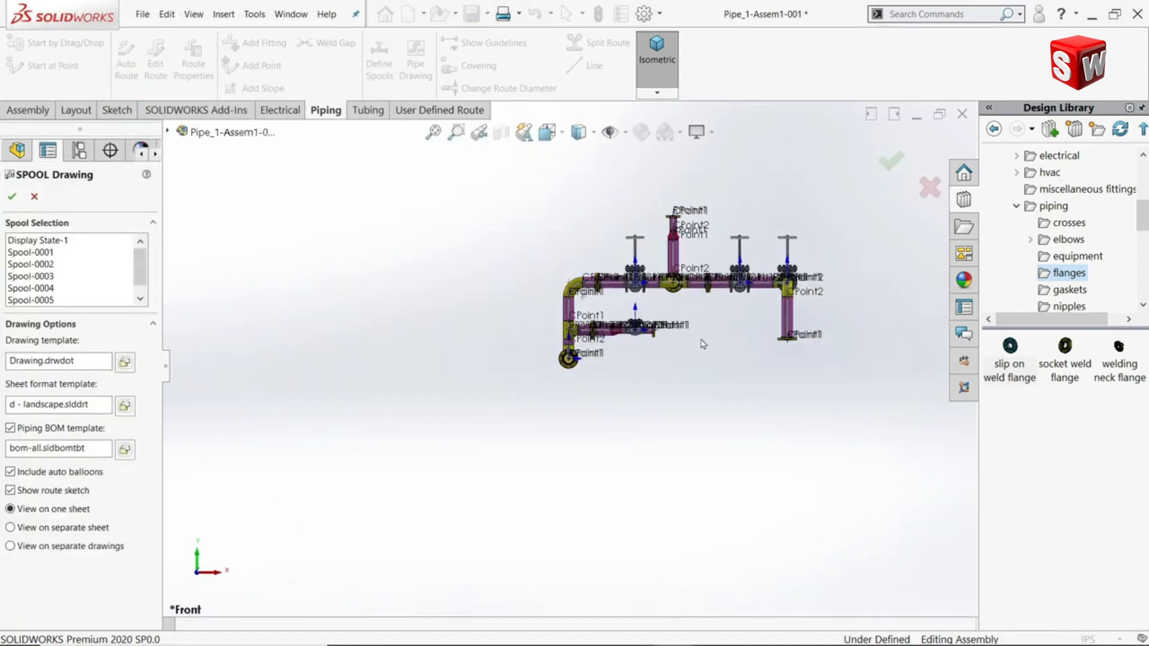
pyautogui.scroll(-2, 764, 215)
pyautogui.scroll(-2, 709, 347)
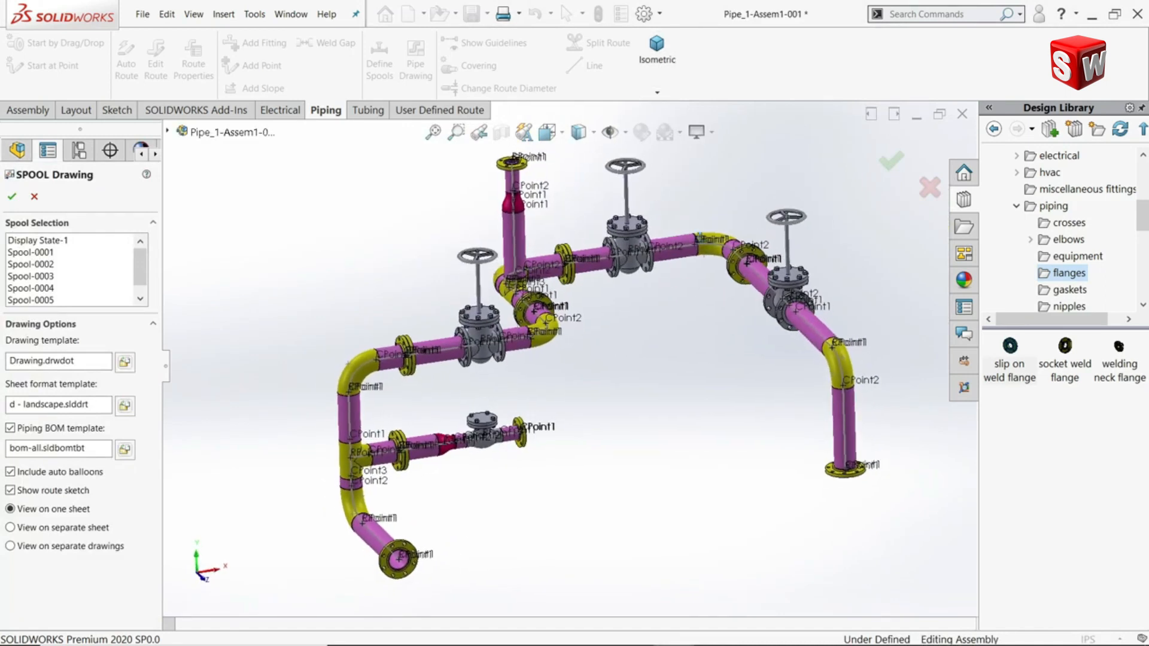
pyautogui.moveTo(699, 234); pyautogui.dragTo(651, 274, button='middle')
pyautogui.scroll(-1, 134, 269)
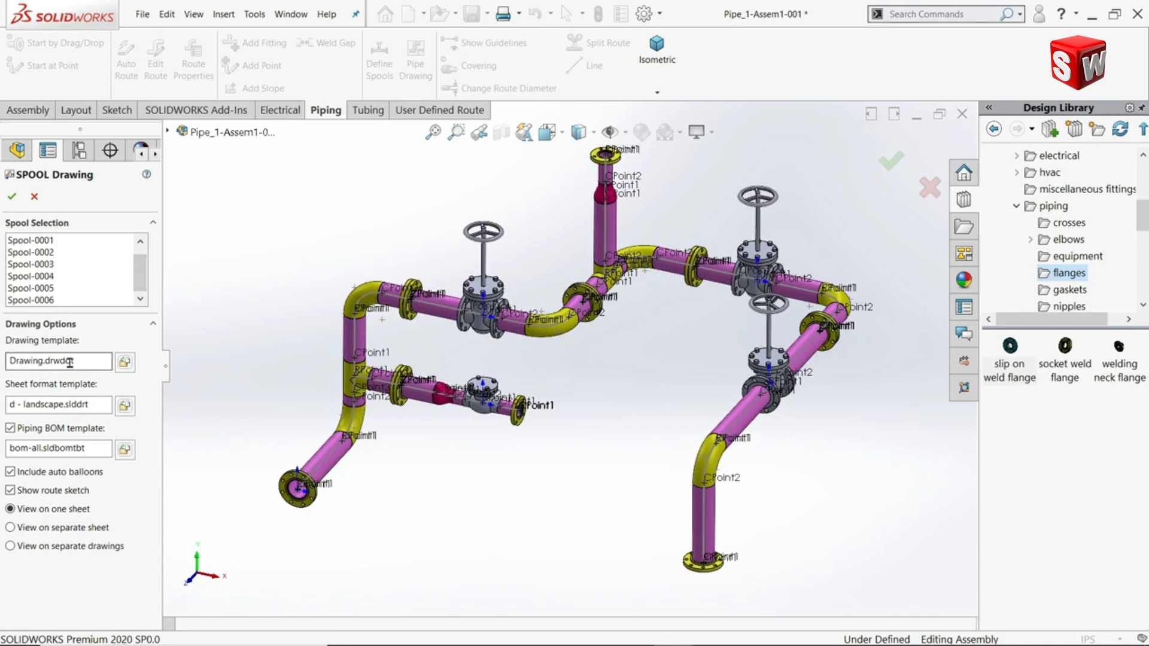
# Step: Create the drawing on one sheet with the Drawing.drwdot template, auto balloons, route sketch and piping BOM, adding the pipe length field
pyautogui.click(125, 363)
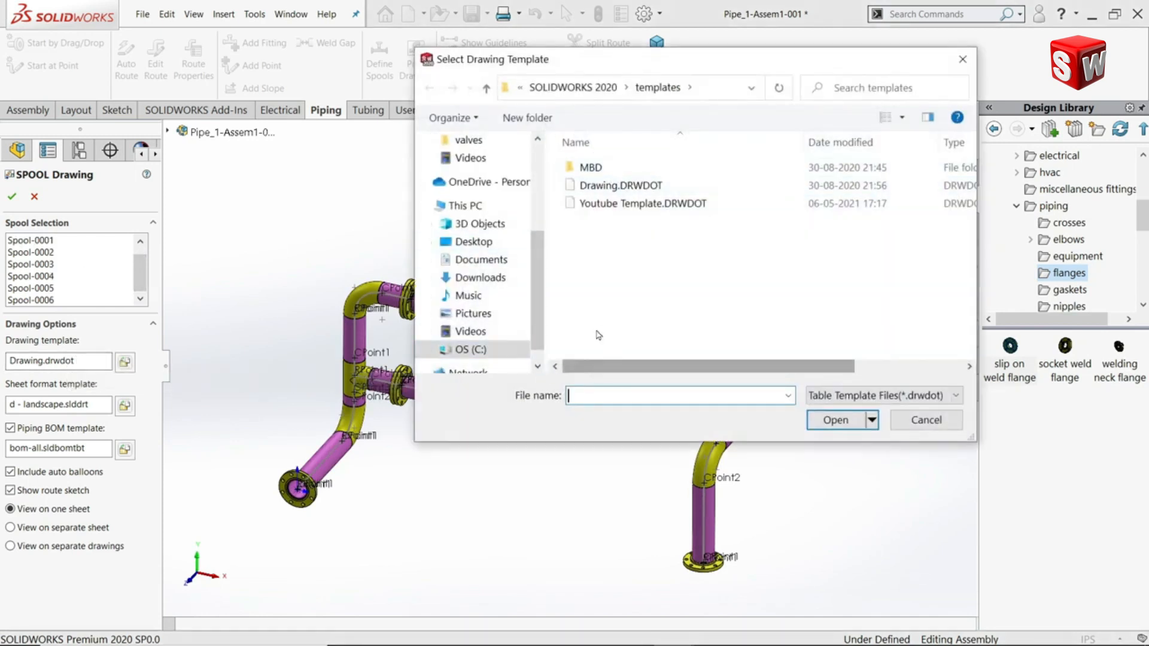
pyautogui.click(962, 59)
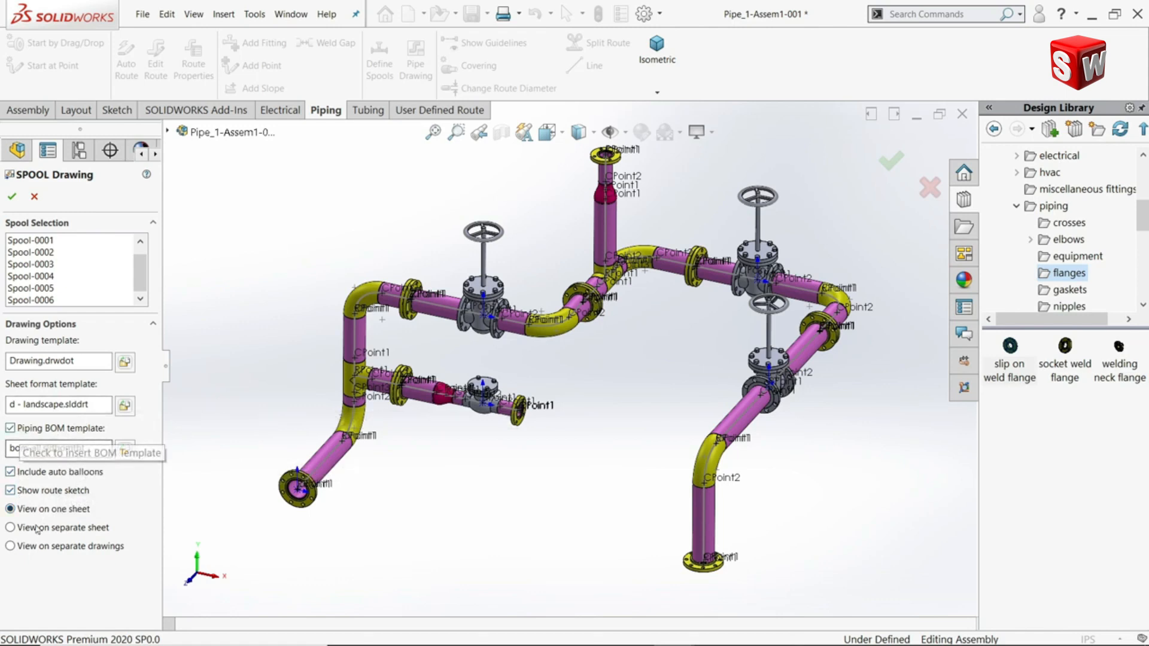
pyautogui.click(12, 196)
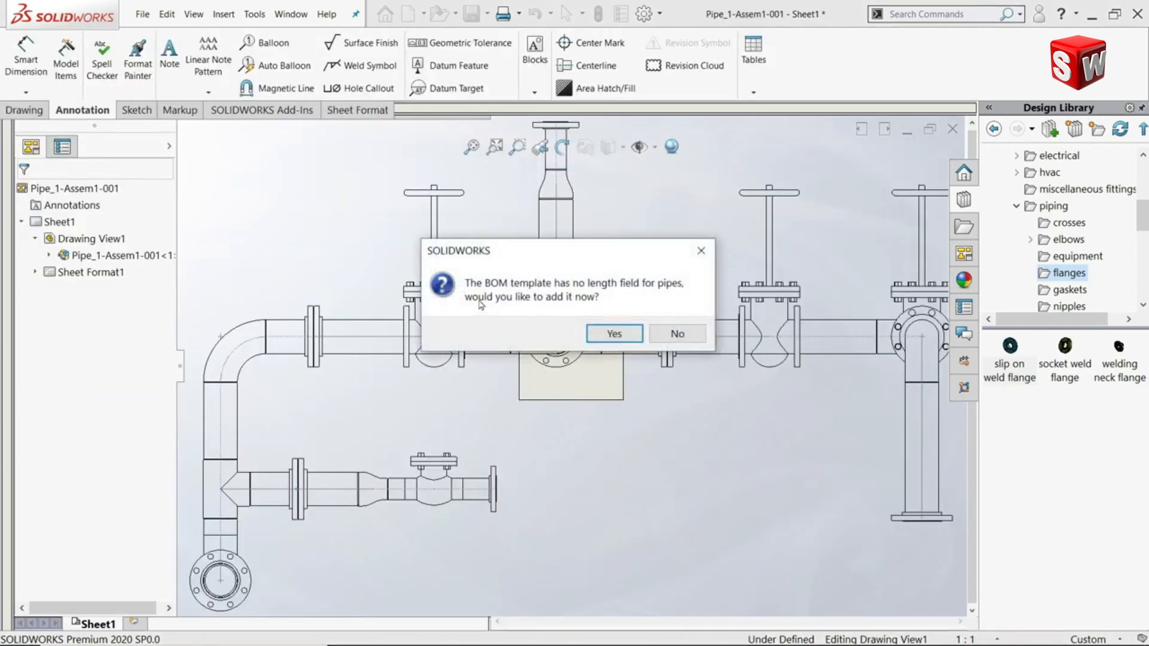
pyautogui.click(616, 336)
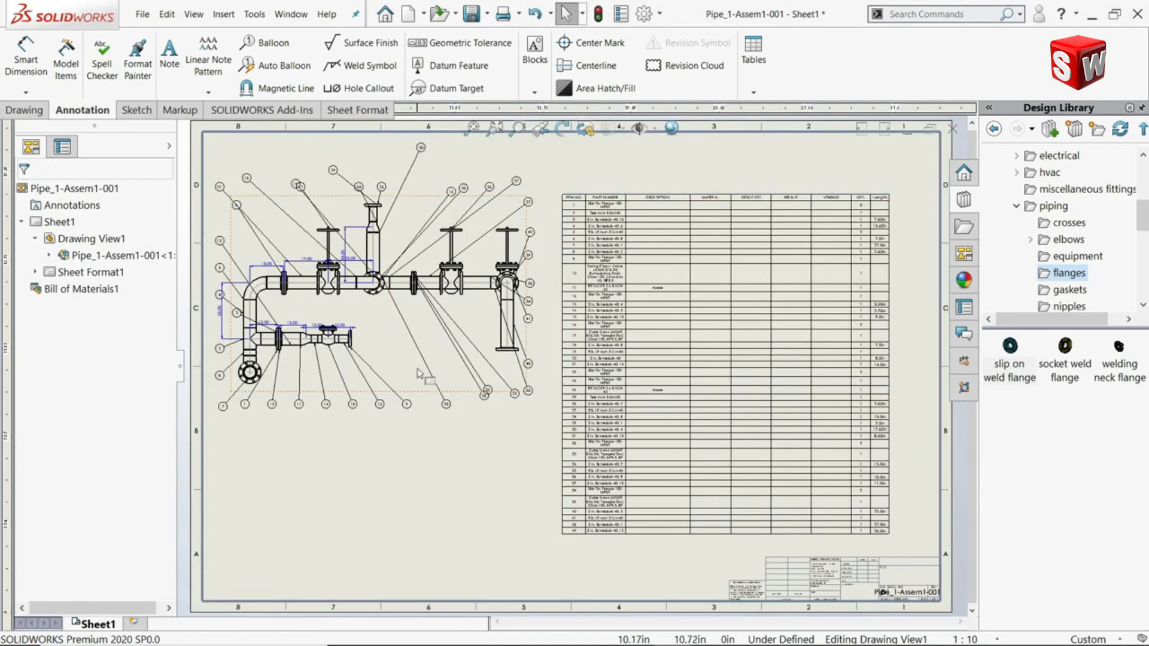
# Step: Display the route's drawing view as shaded with edges in high quality
pyautogui.click(413, 361)
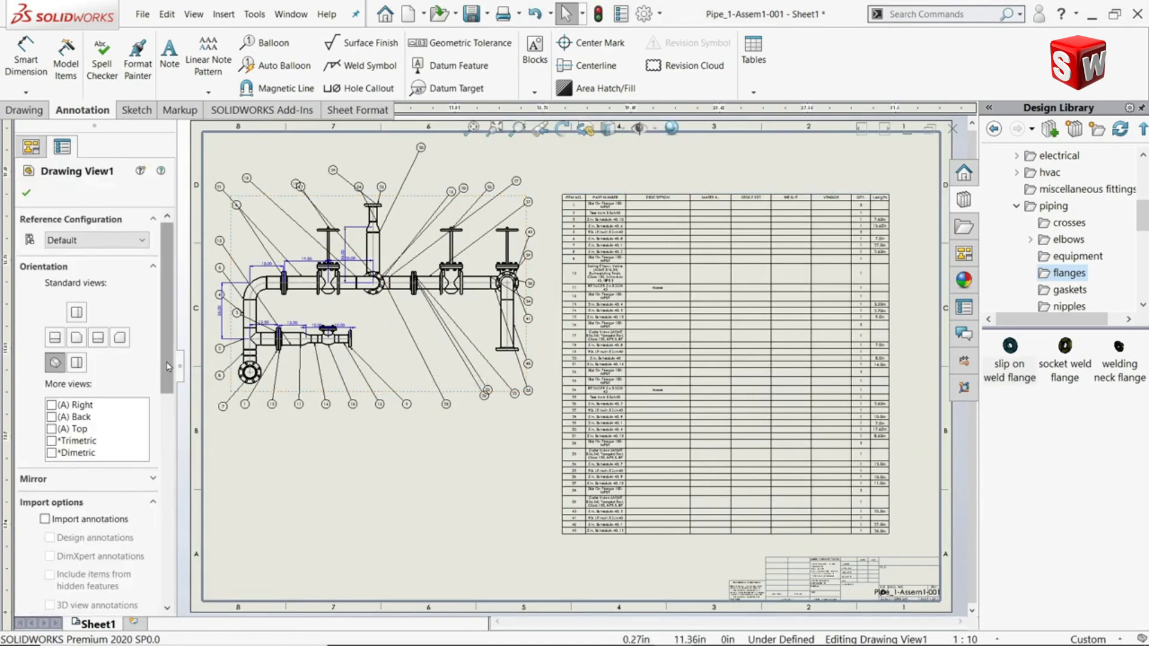
pyautogui.scroll(-5, 168, 366)
pyautogui.click(115, 588)
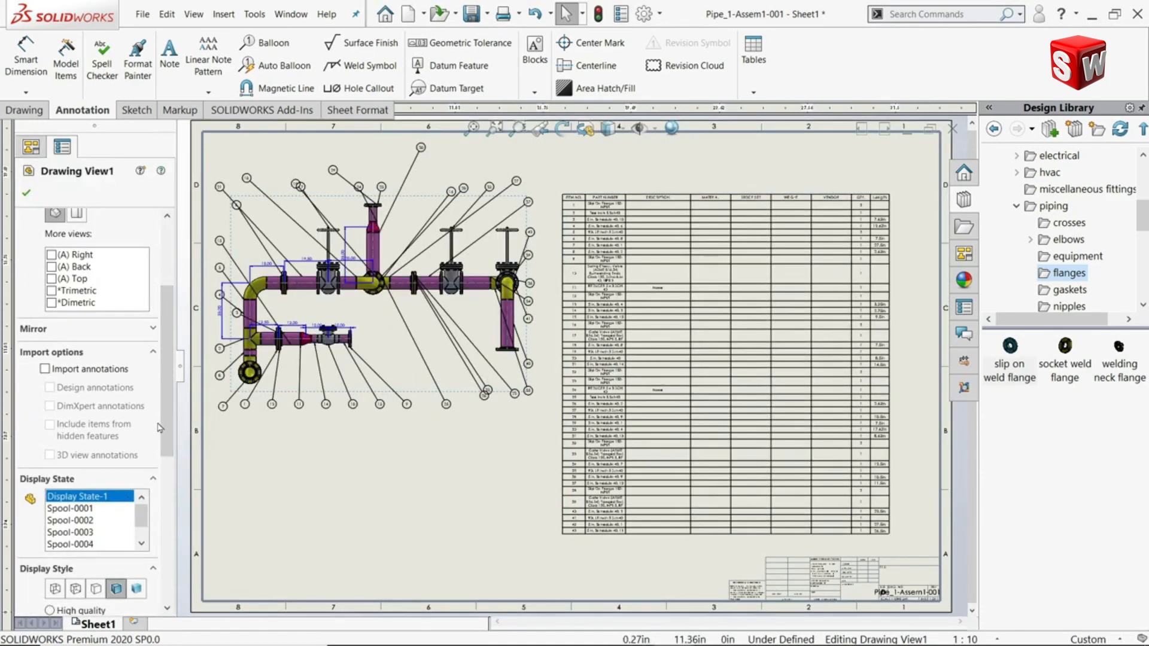
pyautogui.scroll(-3, 159, 428)
pyautogui.click(50, 445)
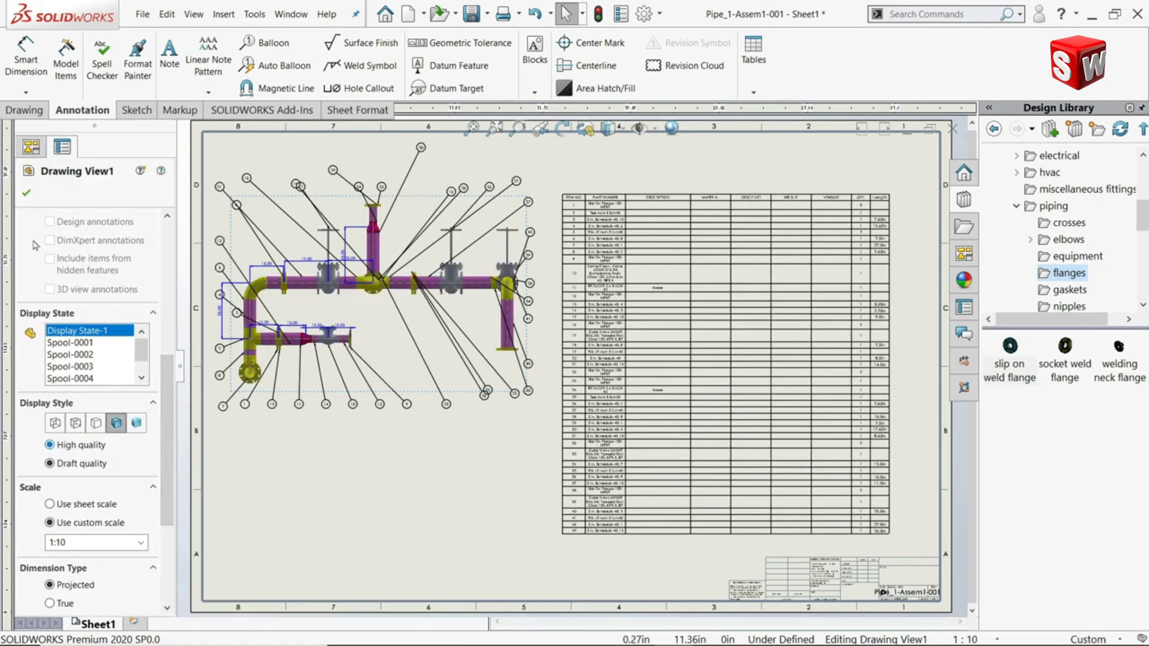
pyautogui.click(26, 192)
# Step: Examine the piping BOM and the ballooned, dimensioned route view on the sheet
pyautogui.click(575, 346)
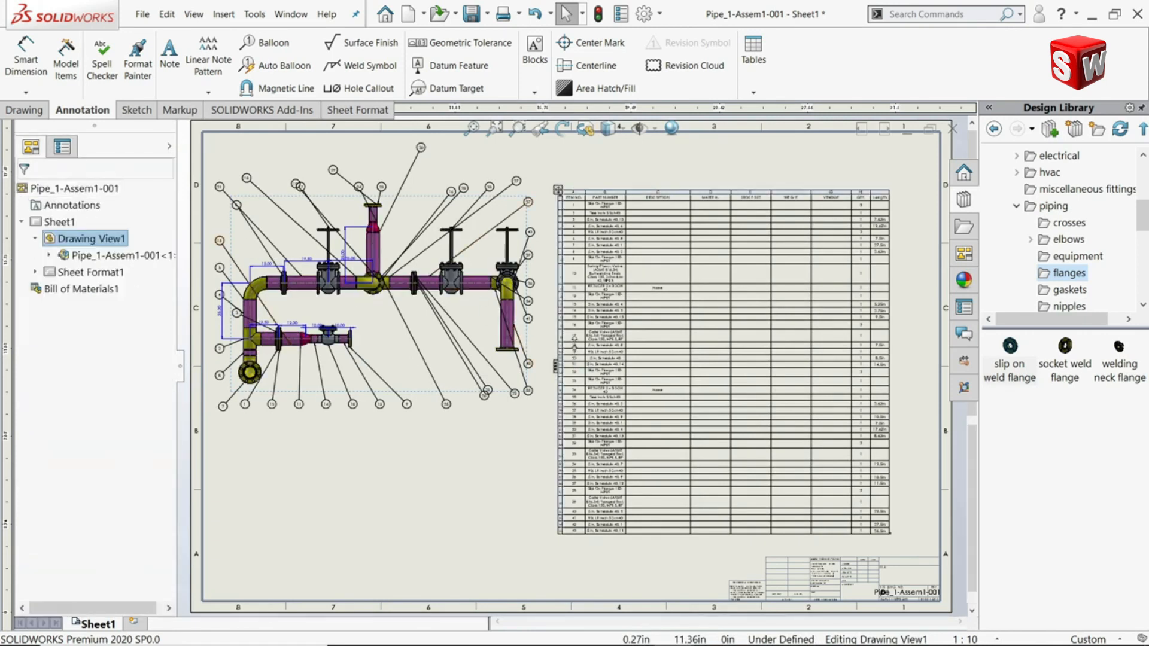
pyautogui.scroll(-5, 575, 346)
pyautogui.scroll(6, 574, 346)
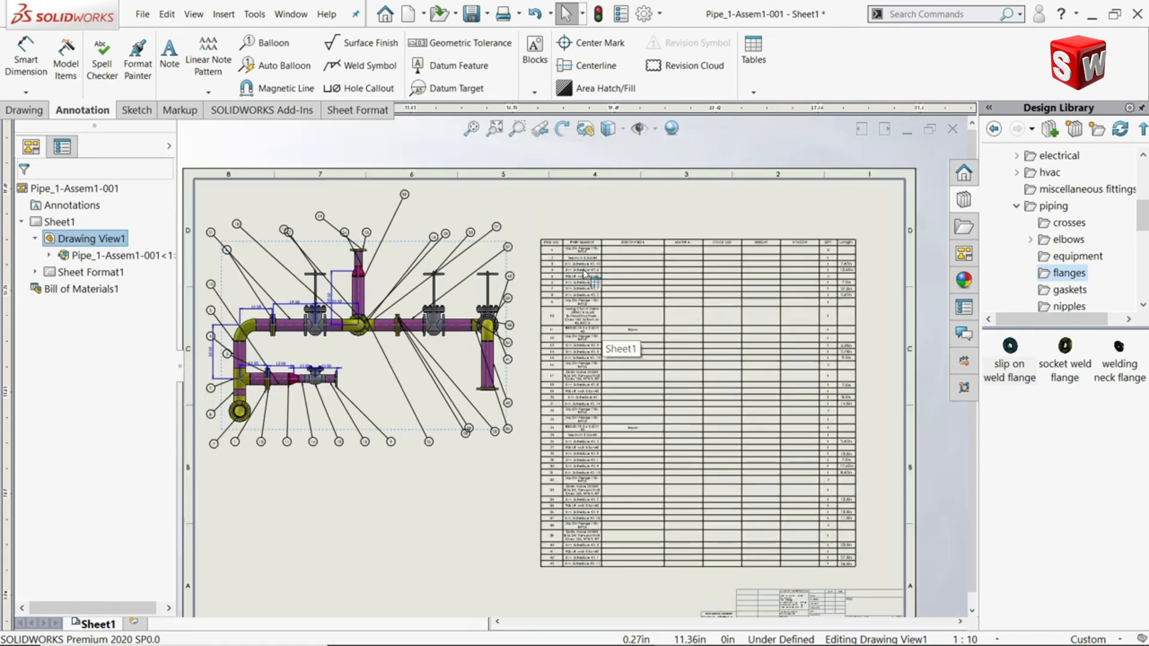
pyautogui.scroll(-2, 823, 272)
pyautogui.scroll(3, 383, 335)
pyautogui.scroll(-2, 316, 353)
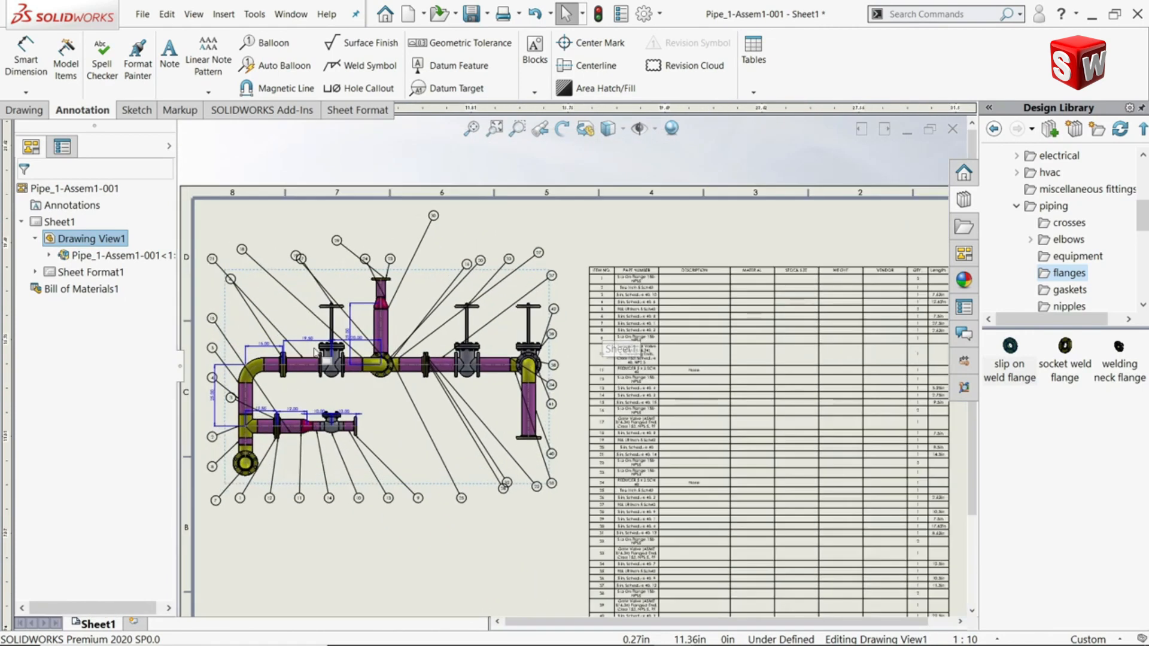
pyautogui.scroll(-2, 315, 353)
# Step: Switch to the Assem1 window without rebuilding, collapse the Pipe_1-Assem1-001 subassembly in the tree, and leave its in-context editing
pyautogui.click(291, 13)
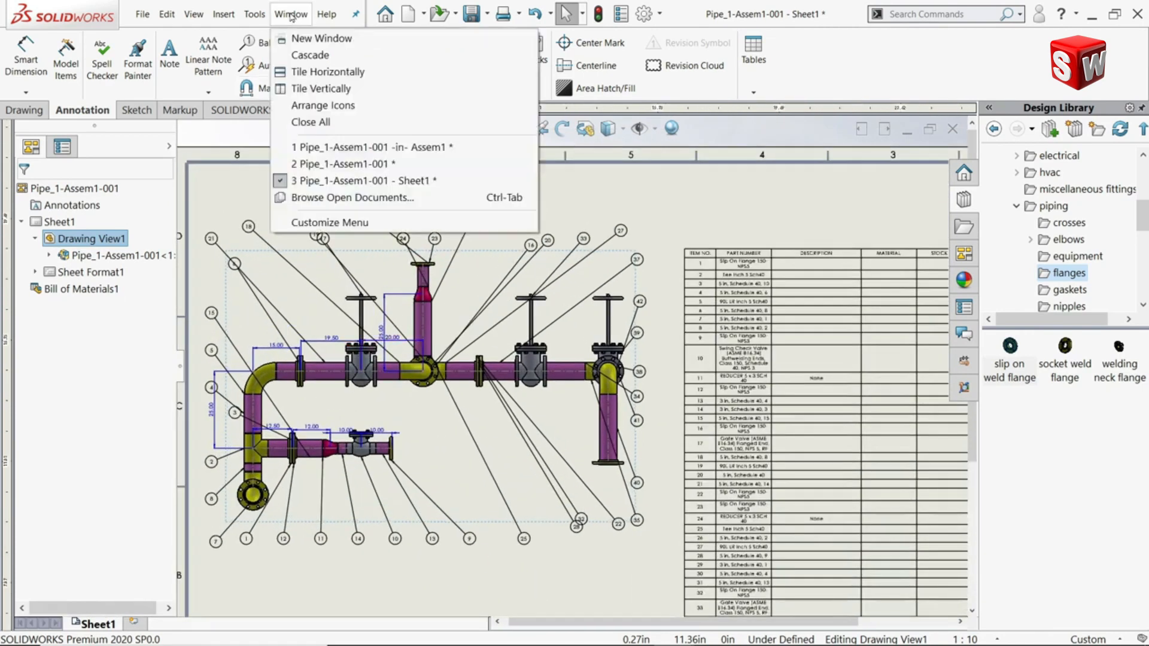
pyautogui.click(322, 148)
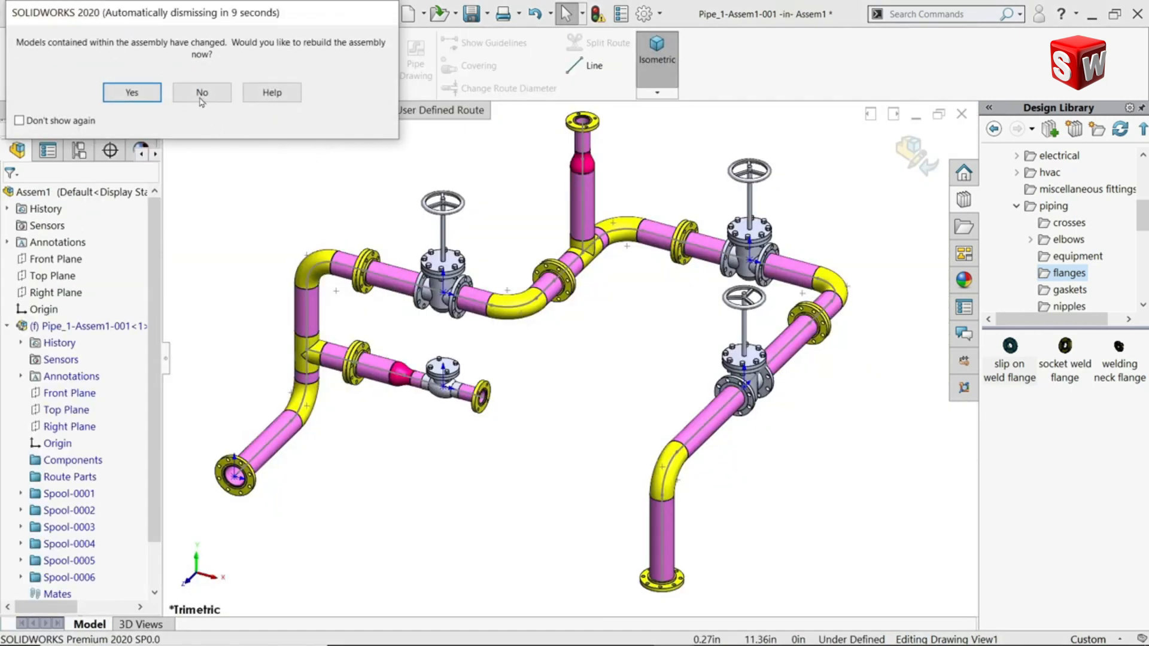
pyautogui.click(202, 93)
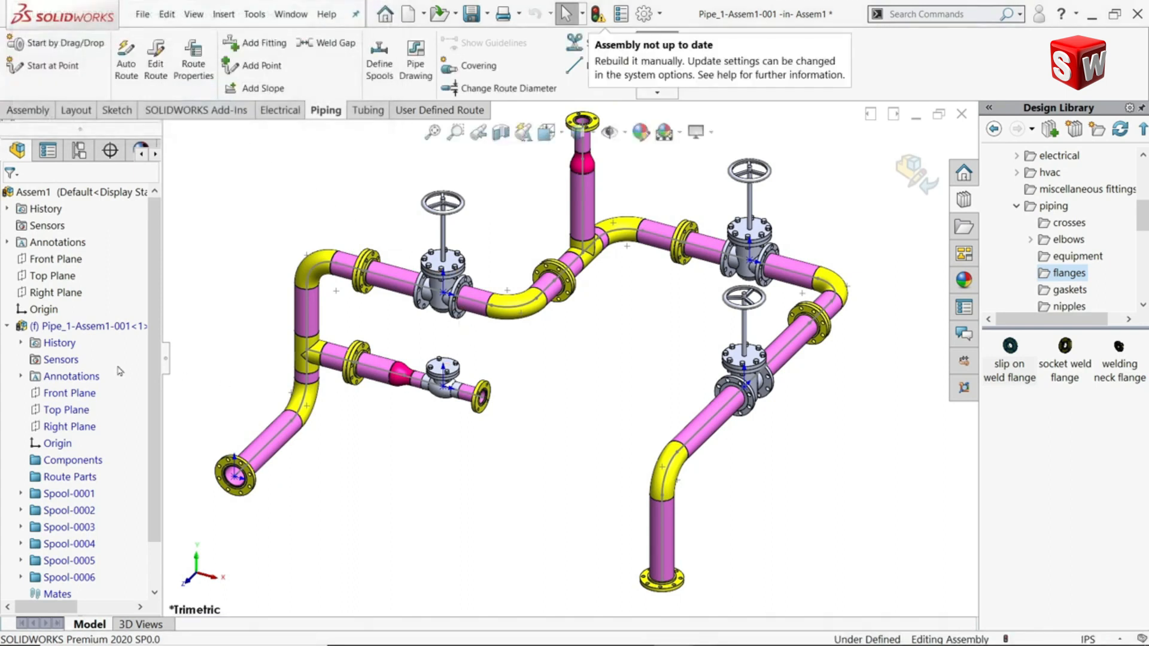
pyautogui.click(8, 327)
pyautogui.scroll(2, 575, 375)
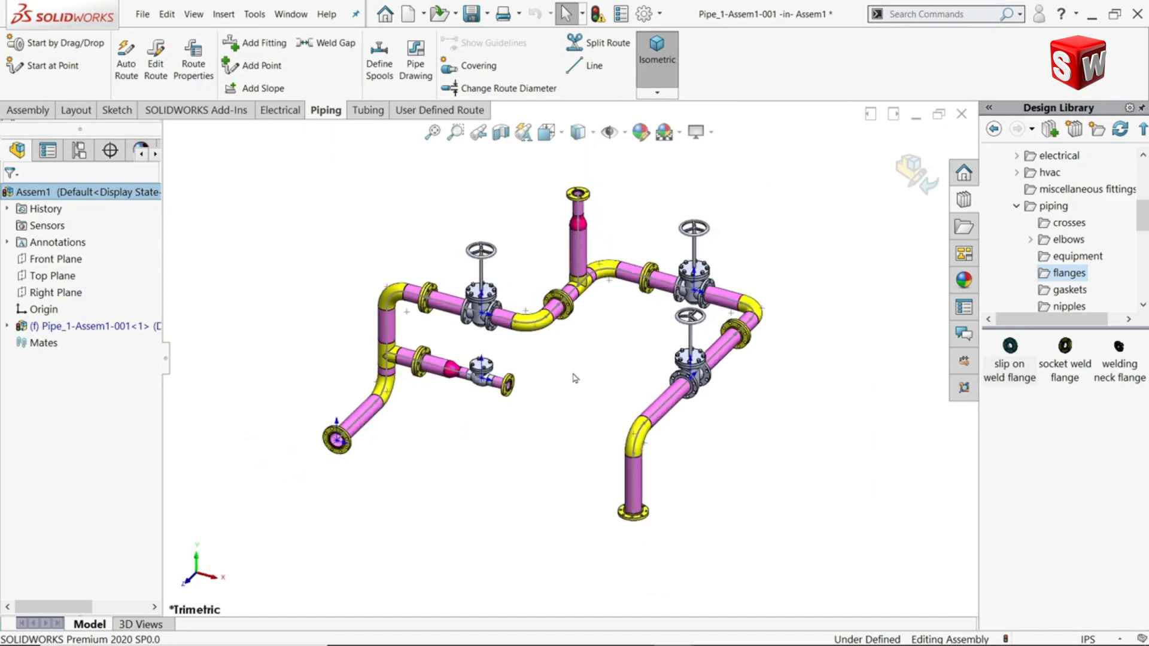
pyautogui.scroll(-2, 616, 344)
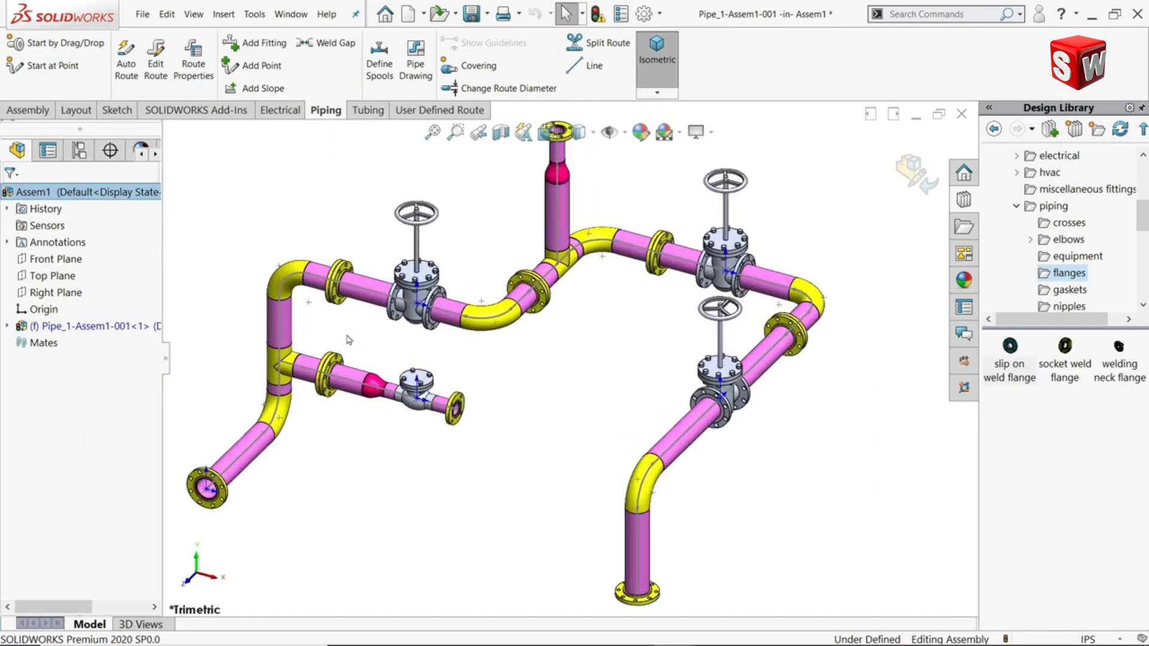
pyautogui.click(919, 175)
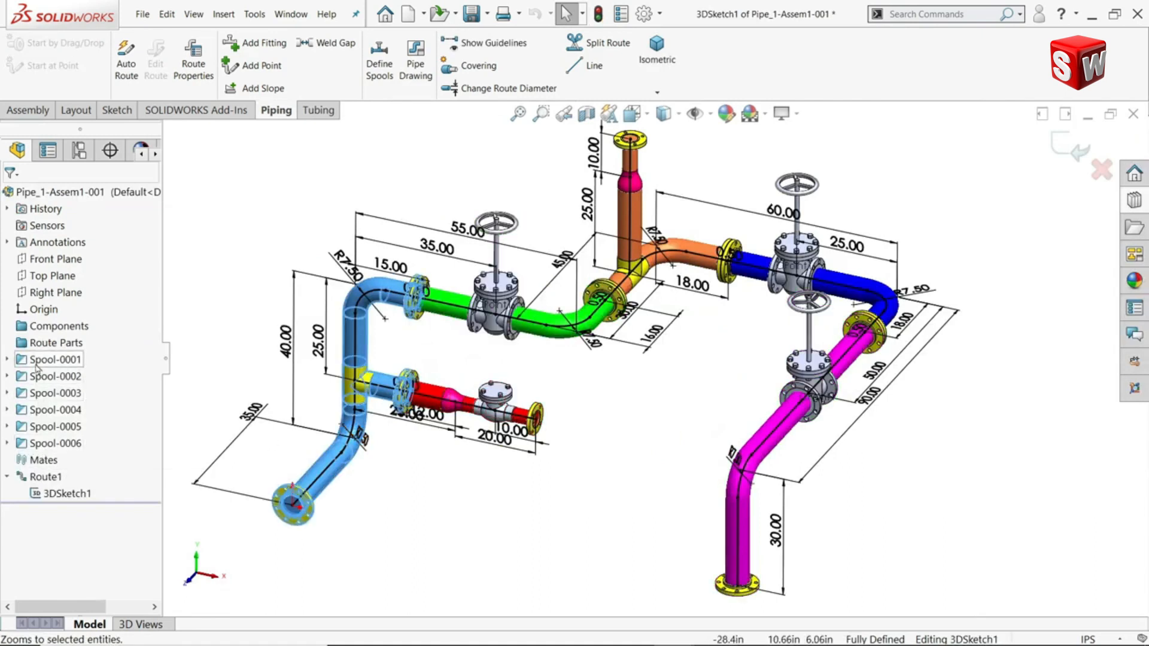
# Step: Examine the gate valves on the blue and magenta spools of the route, and clear the selection
pyautogui.scroll(-2, 791, 277)
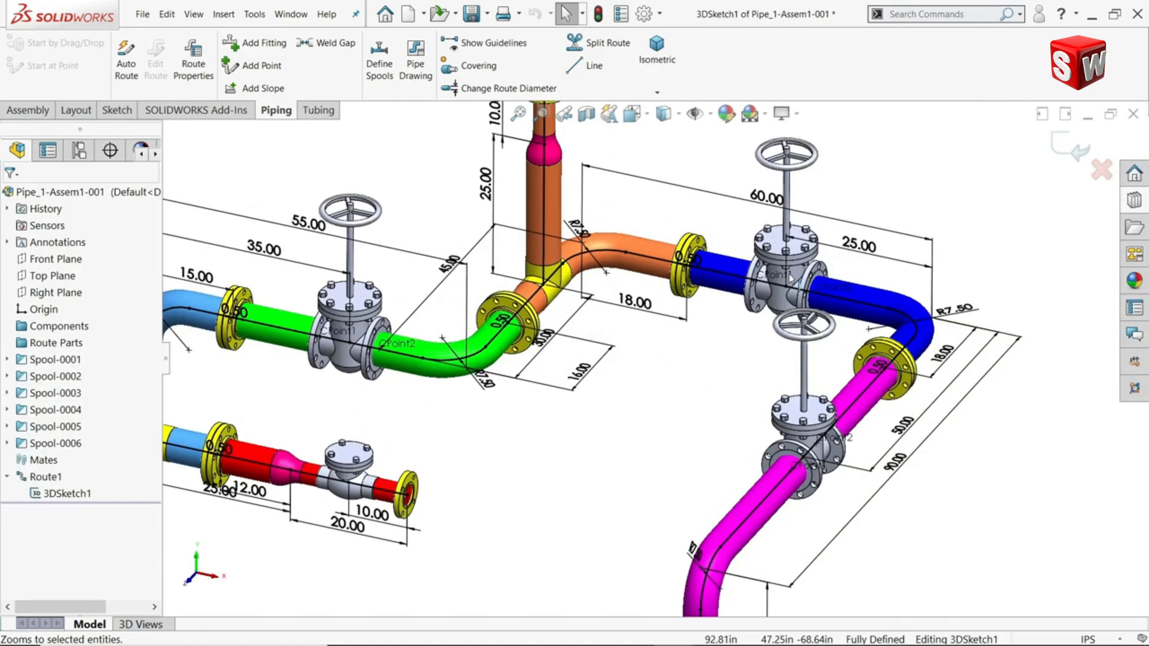
pyautogui.scroll(-2, 790, 279)
pyautogui.click(781, 285)
pyautogui.scroll(4, 658, 355)
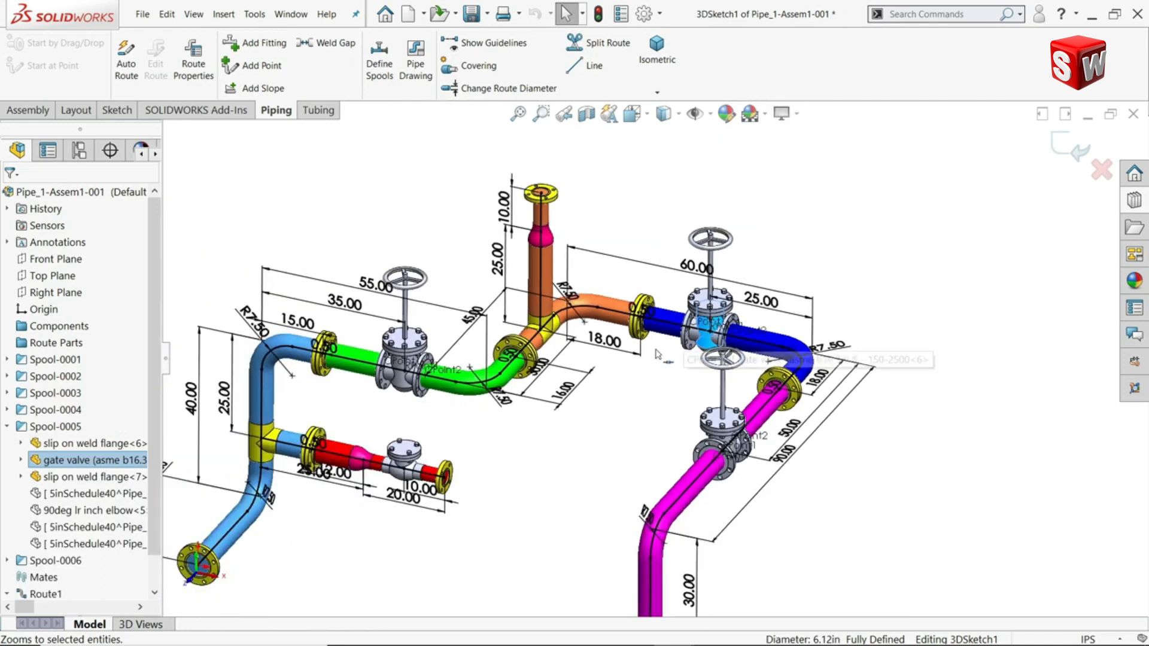
pyautogui.scroll(-2, 658, 355)
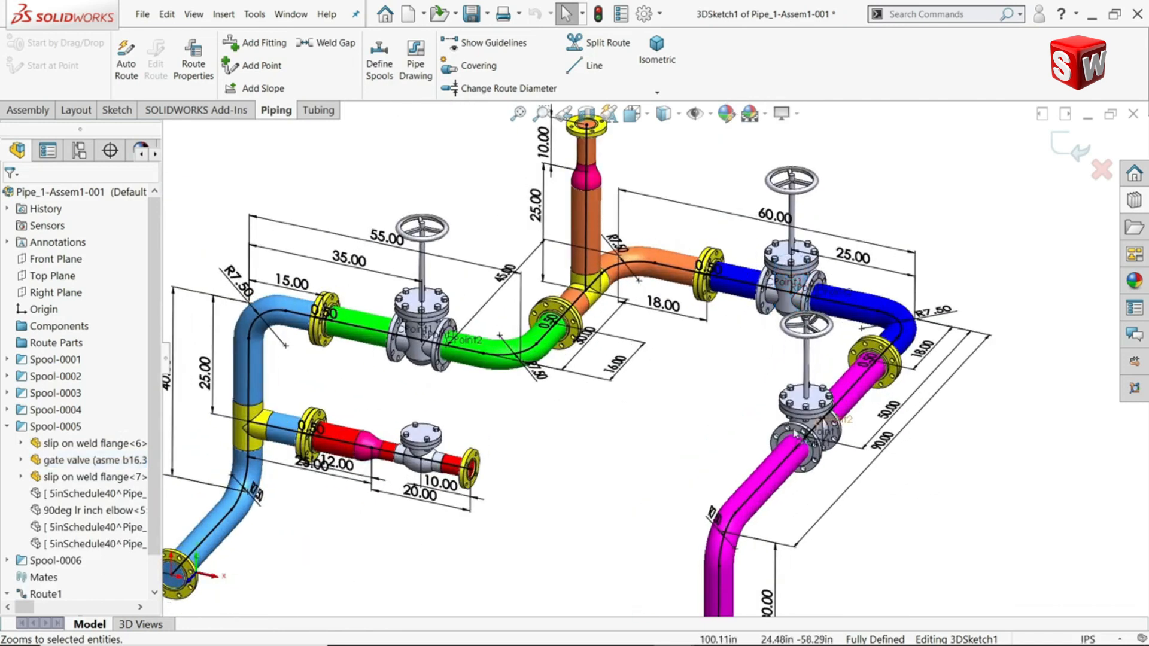
pyautogui.scroll(-2, 795, 434)
pyautogui.click(797, 398)
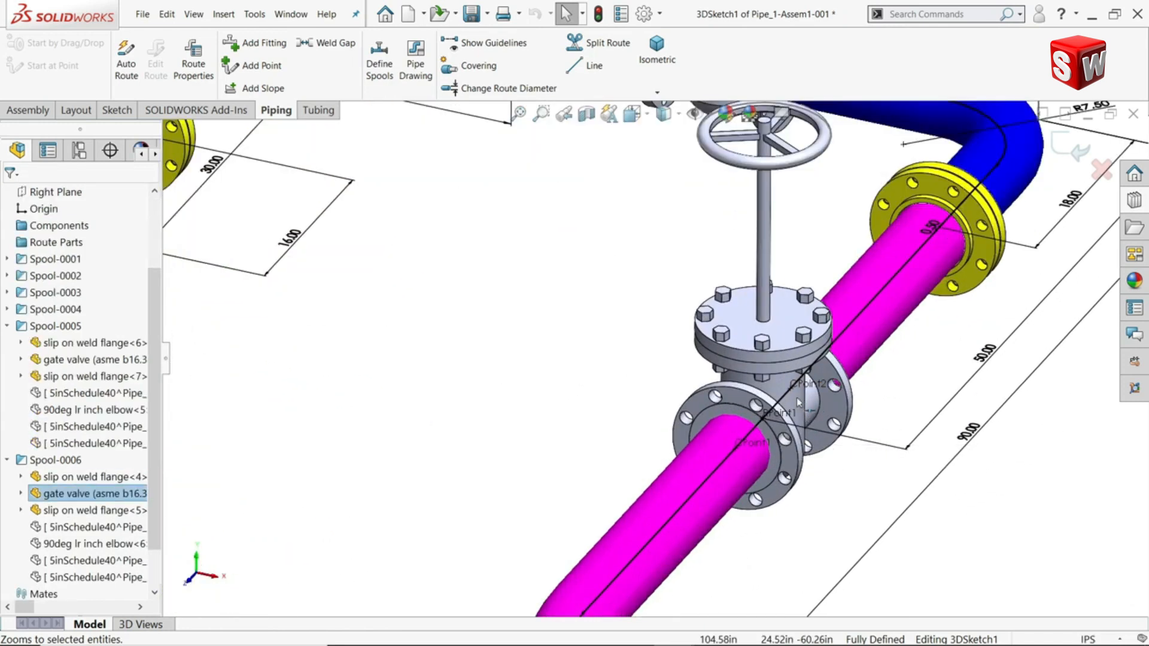
pyautogui.scroll(3, 776, 399)
pyautogui.scroll(4, 775, 400)
pyautogui.click(821, 396)
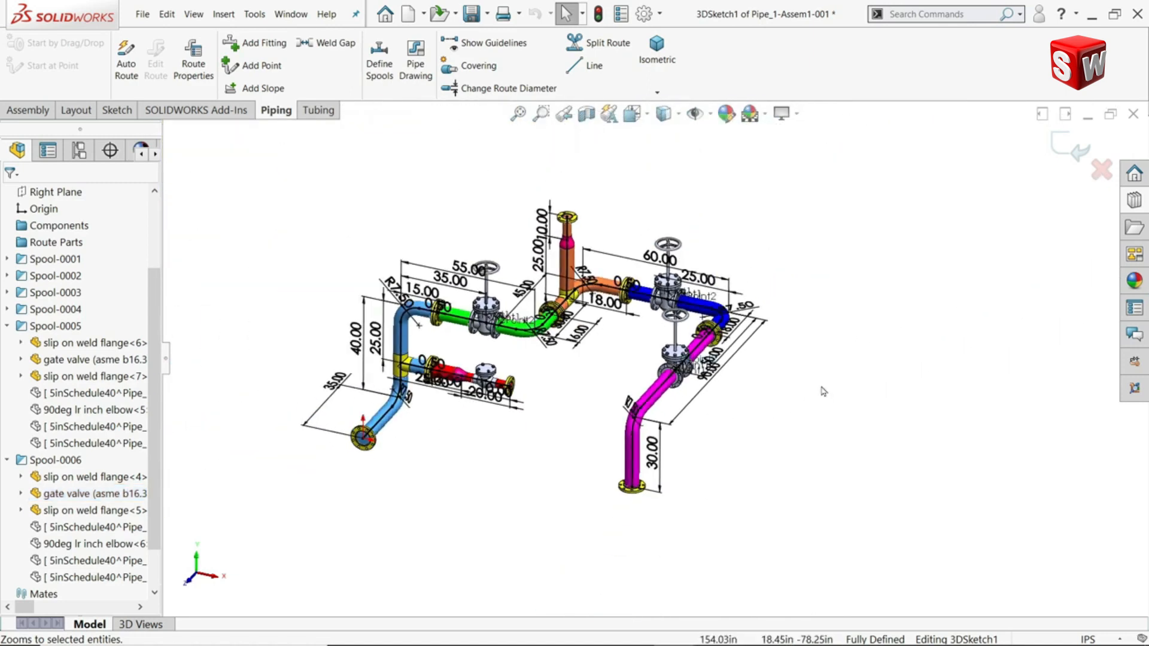
# Step: Inspect the magenta spool's gate valve up close and check the item visibility options
pyautogui.scroll(-5, 693, 363)
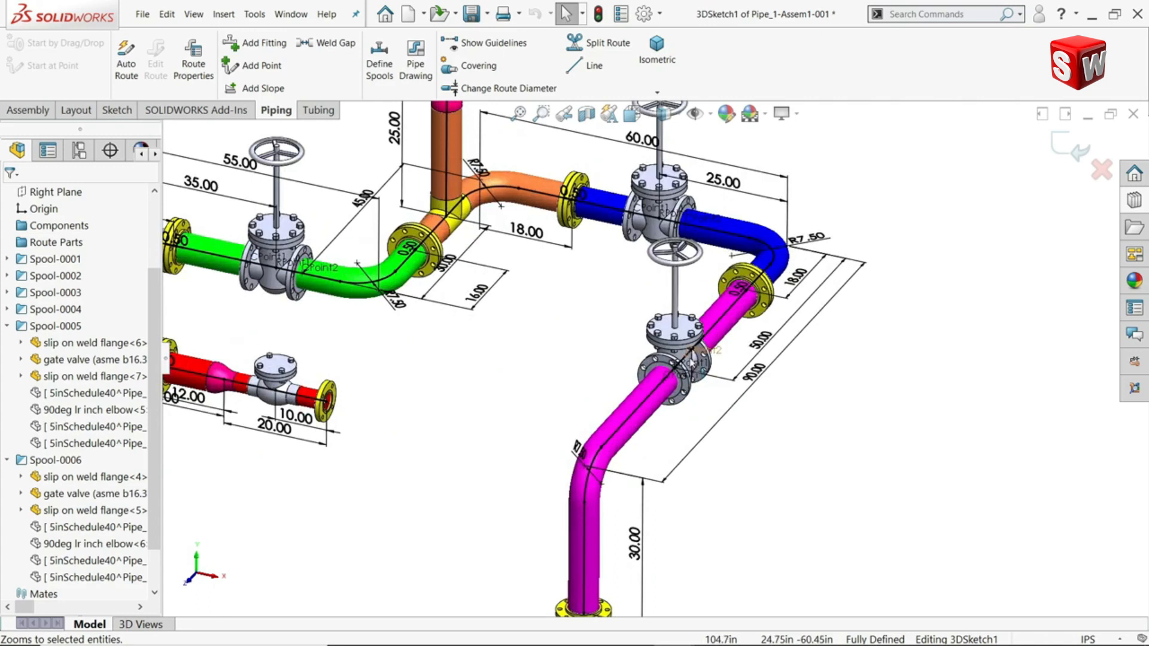
pyautogui.click(693, 363)
pyautogui.scroll(-4, 692, 359)
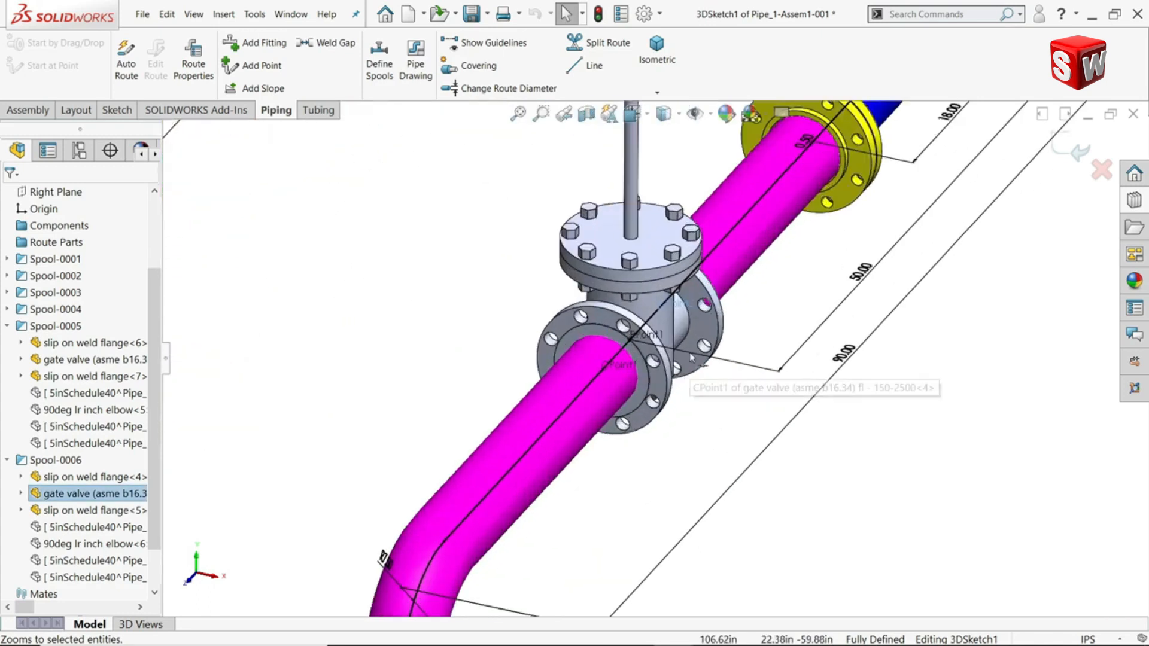
pyautogui.click(710, 114)
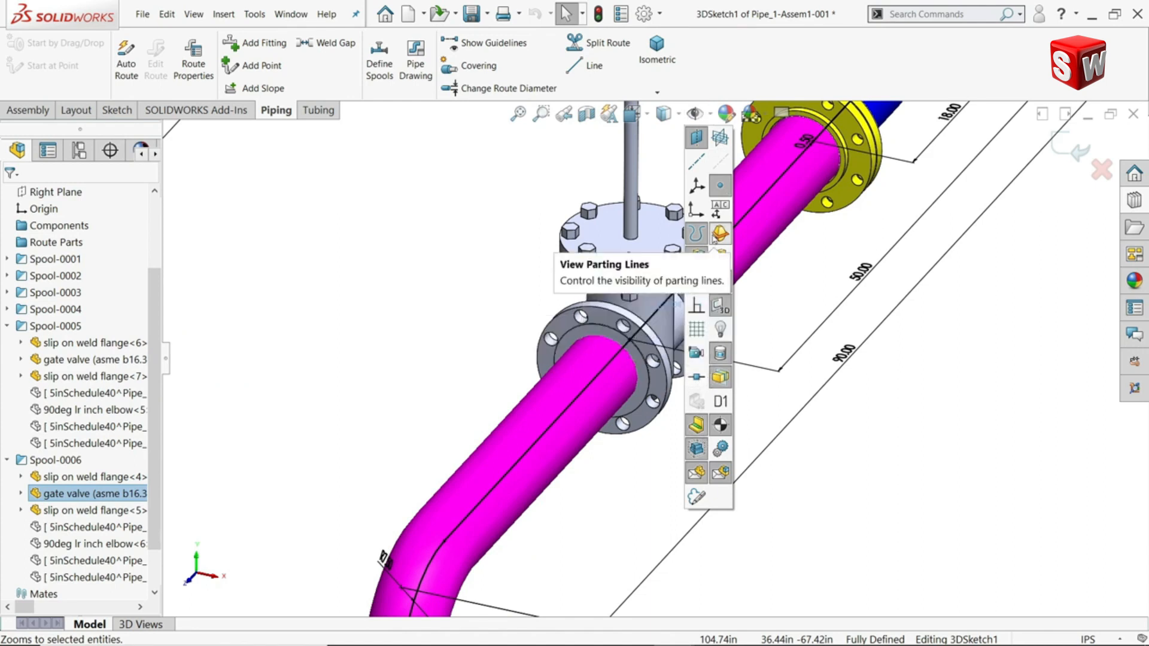
pyautogui.scroll(9, 883, 458)
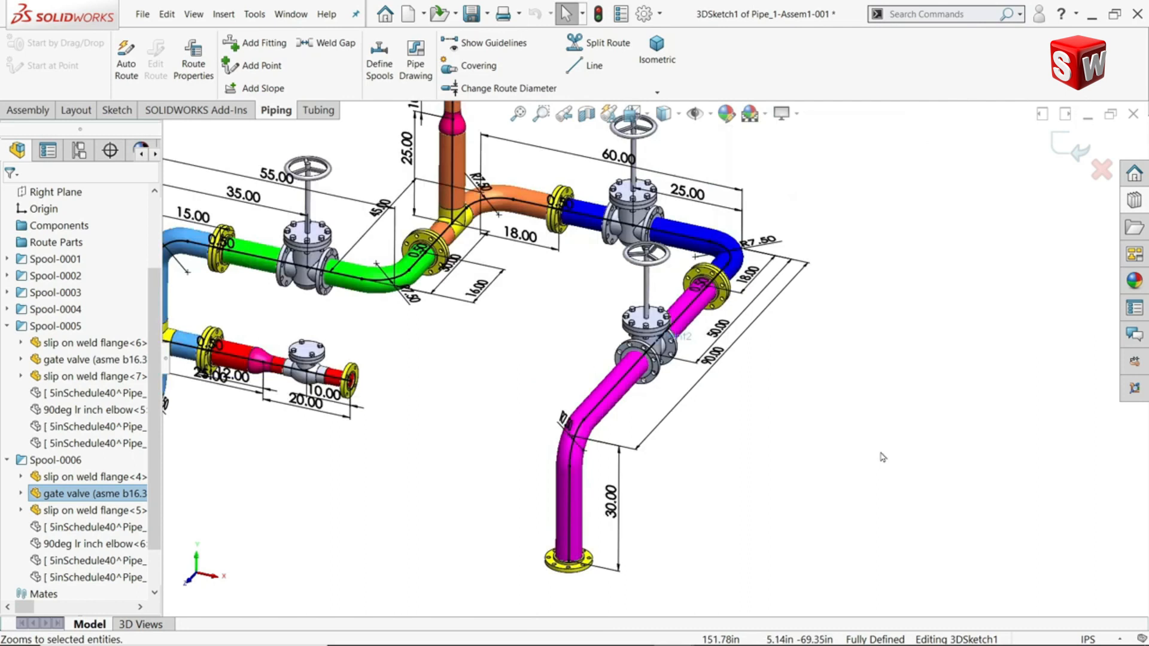
pyautogui.scroll(-2, 539, 361)
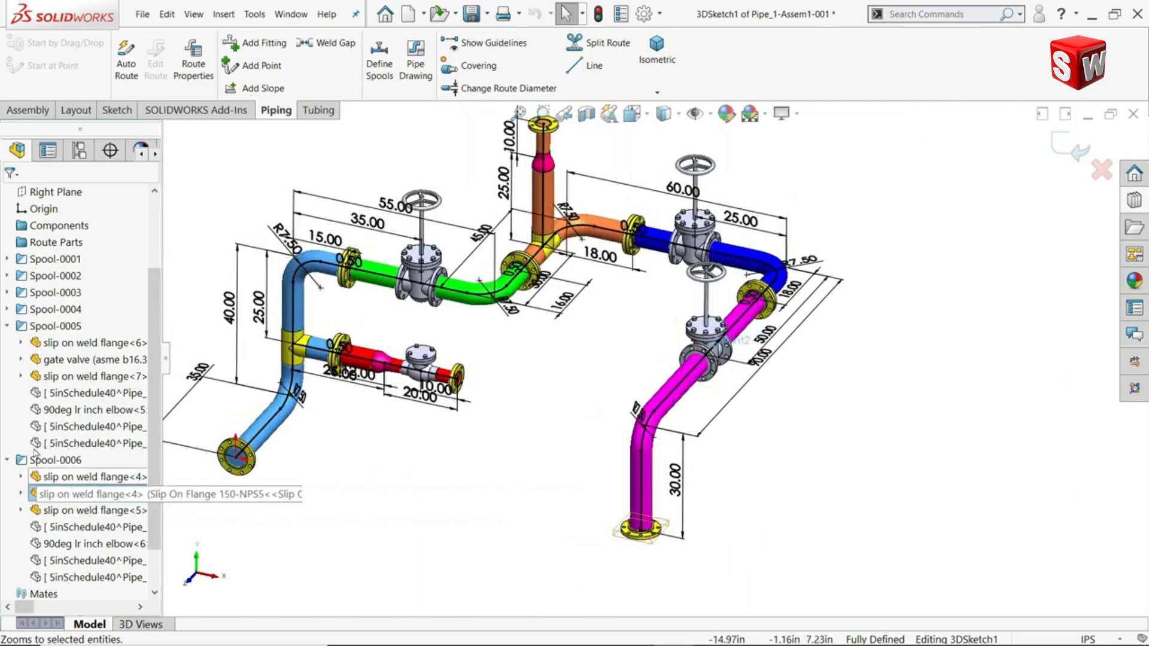
# Step: Collapse Spool-0005 in the tree, hide the route's 3D sketch, and exit route editing with a rebuild
pyautogui.click(7, 326)
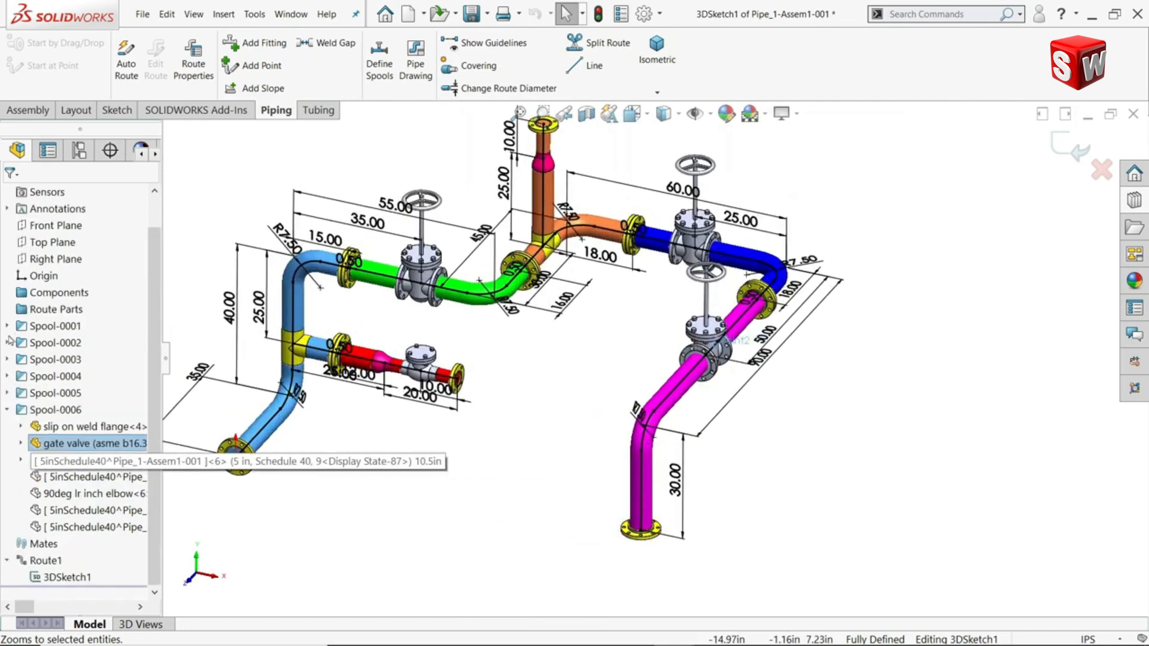
pyautogui.click(60, 577)
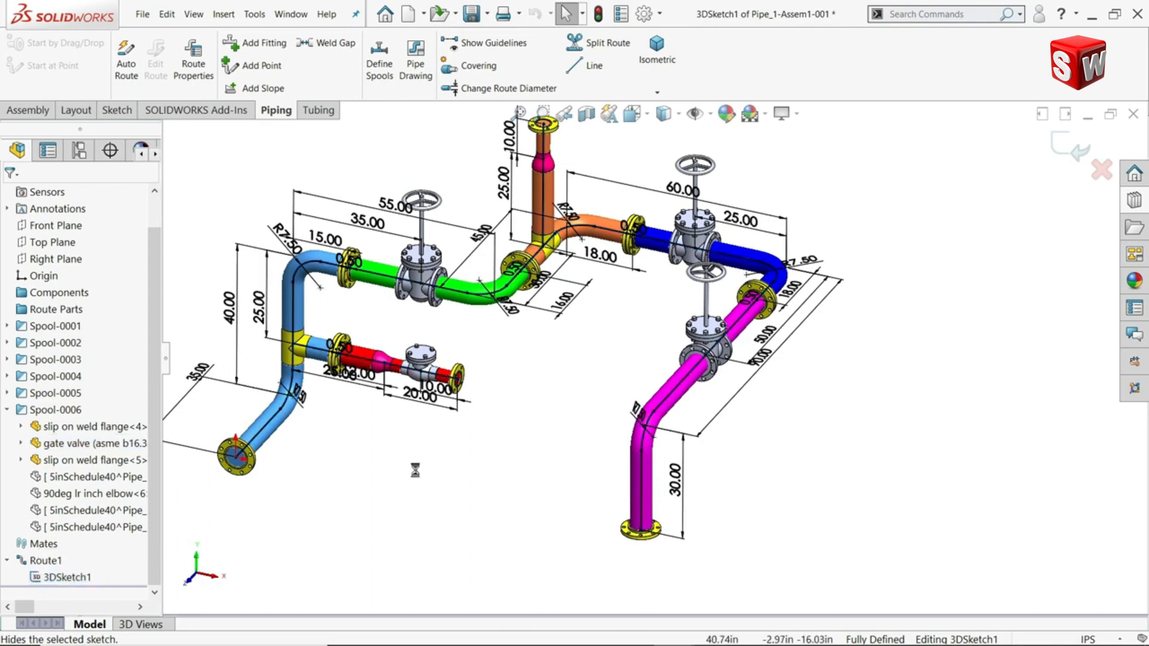
pyautogui.click(47, 579)
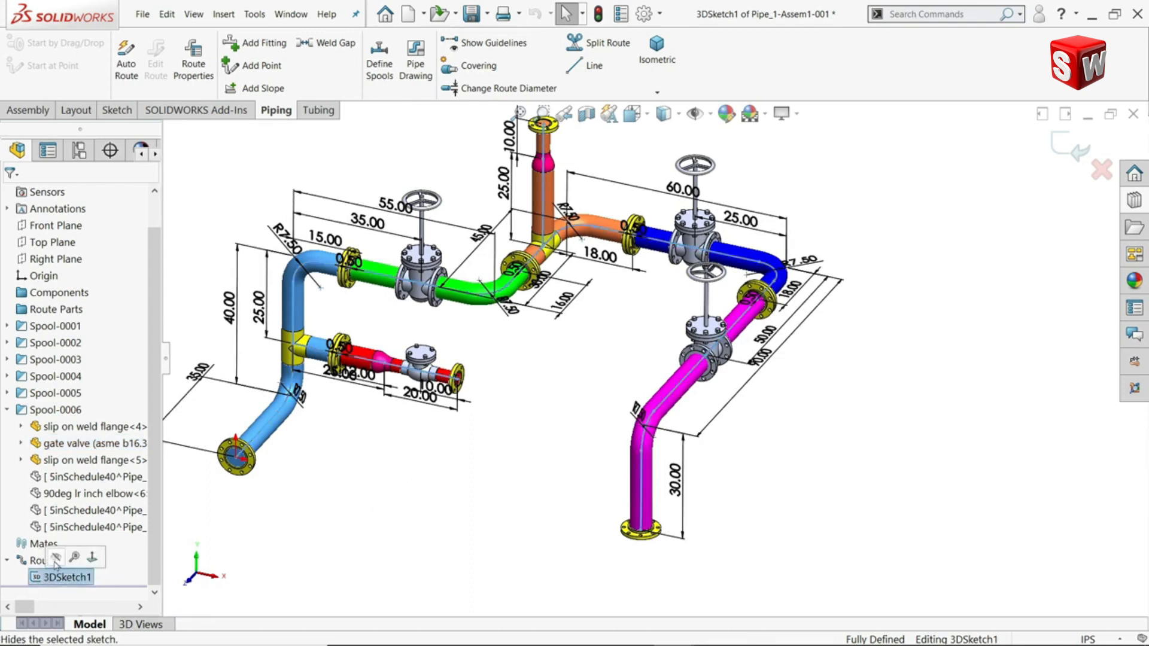
pyautogui.click(598, 15)
# Step: Start Replace Fitting on the gate valve of Spool-0006, accepting the notice about matching the route's attributes
pyautogui.scroll(5, 740, 376)
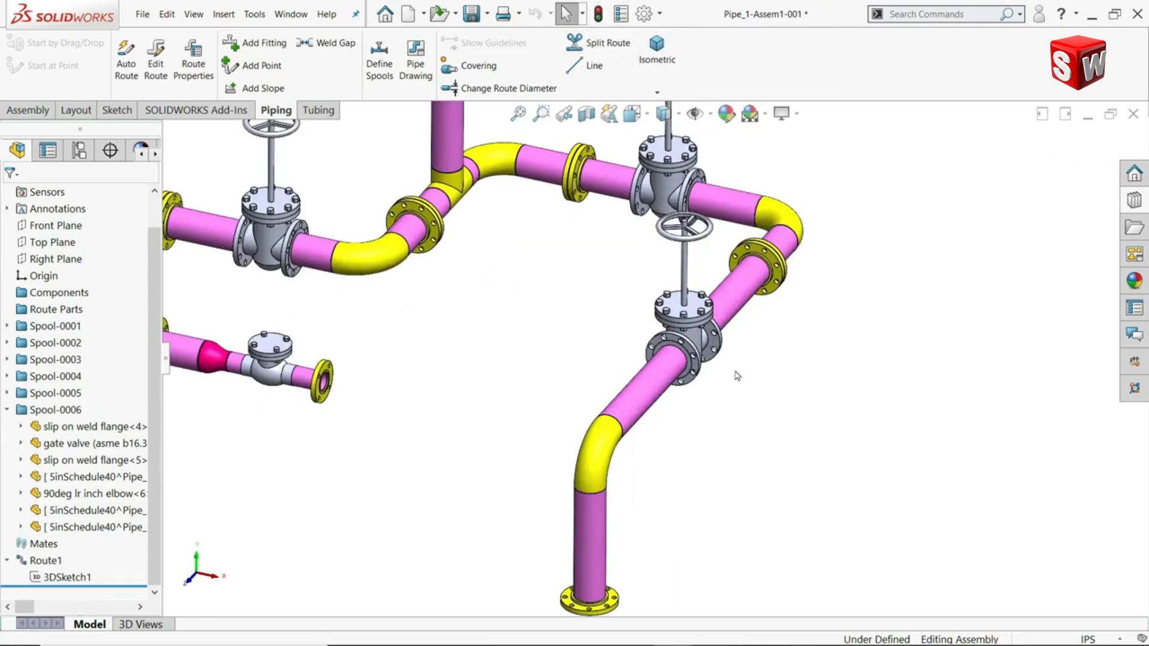
pyautogui.click(636, 308)
pyautogui.rightClick(637, 308)
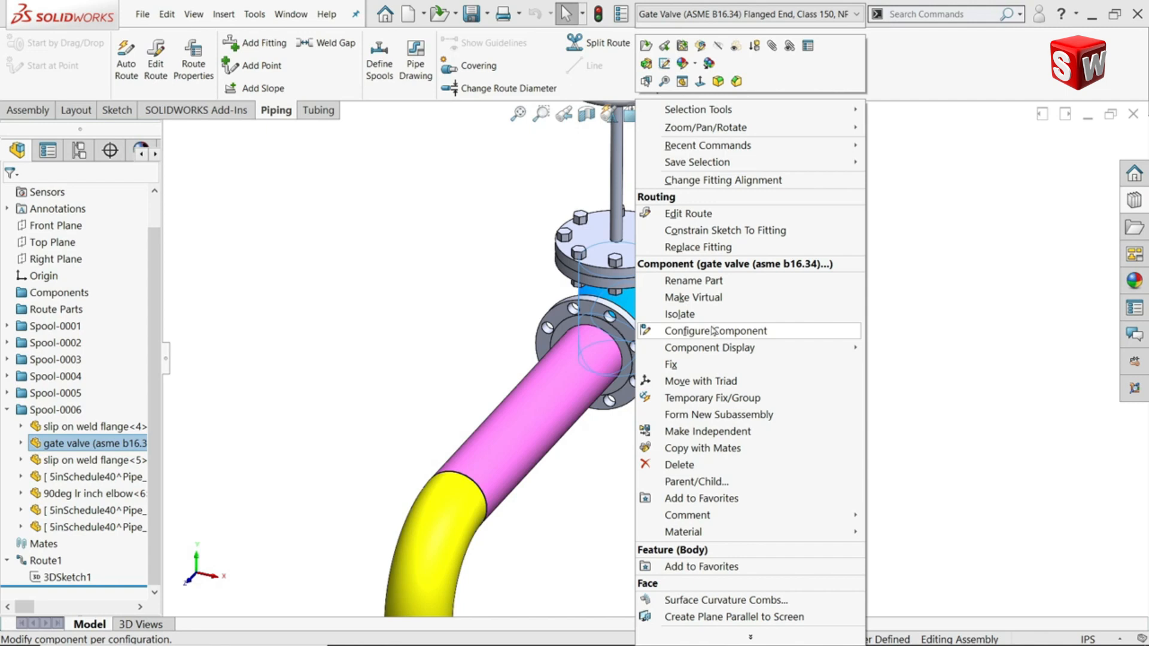
pyautogui.click(722, 249)
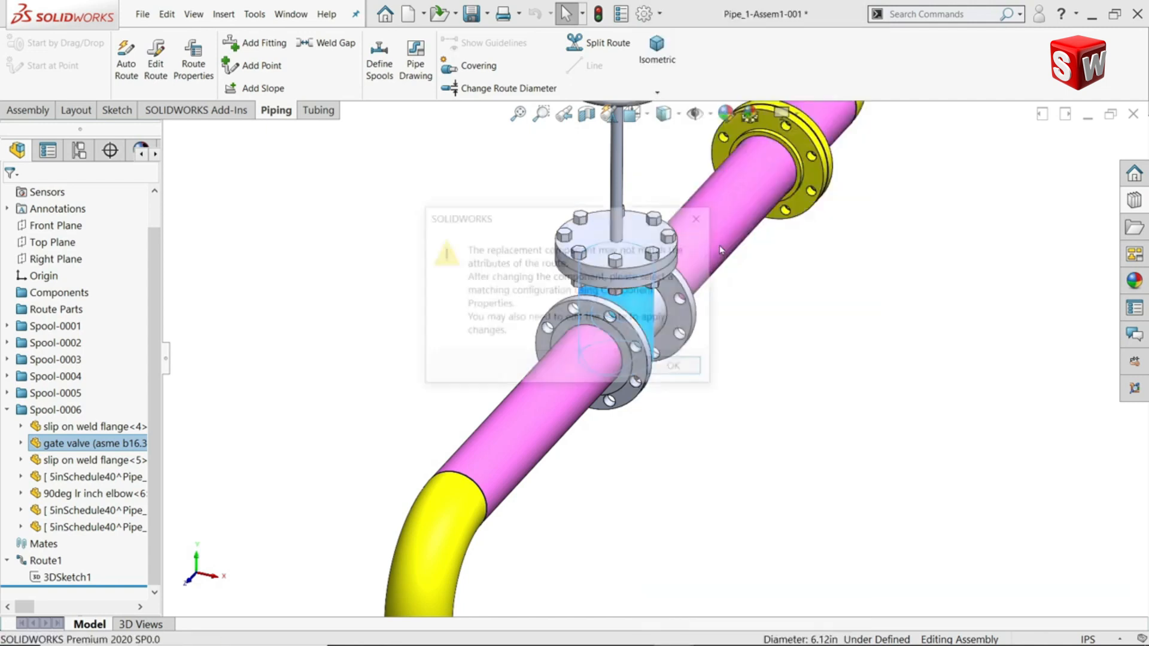
pyautogui.click(677, 368)
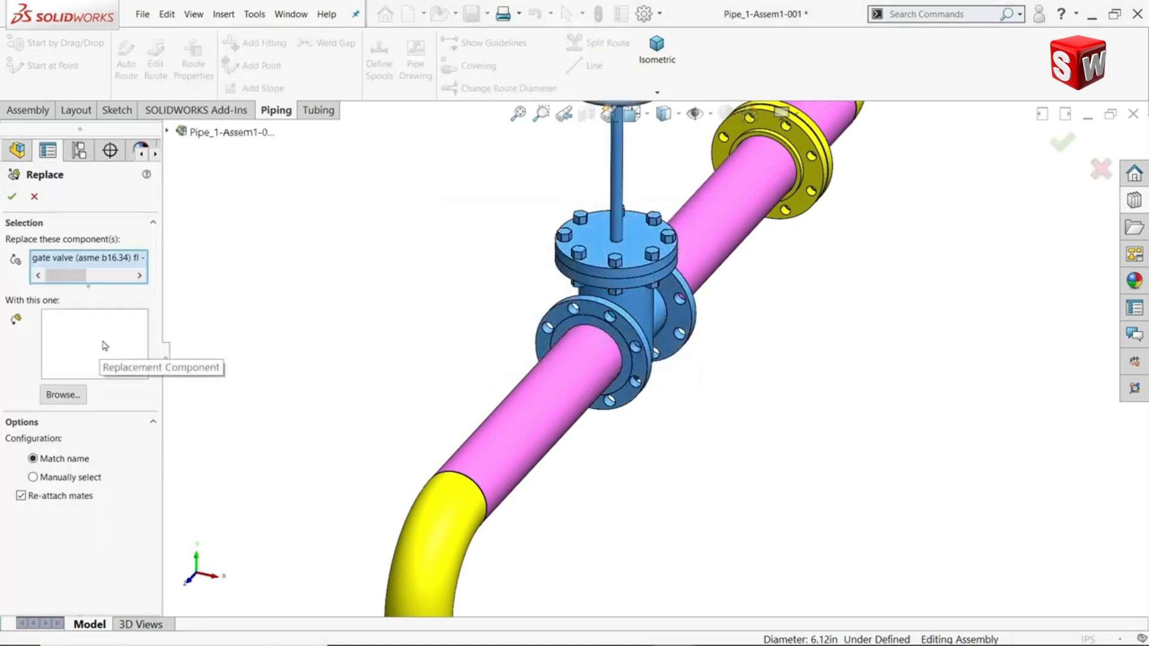
pyautogui.scroll(10, 736, 358)
pyautogui.scroll(-3, 569, 328)
pyautogui.scroll(-2, 538, 327)
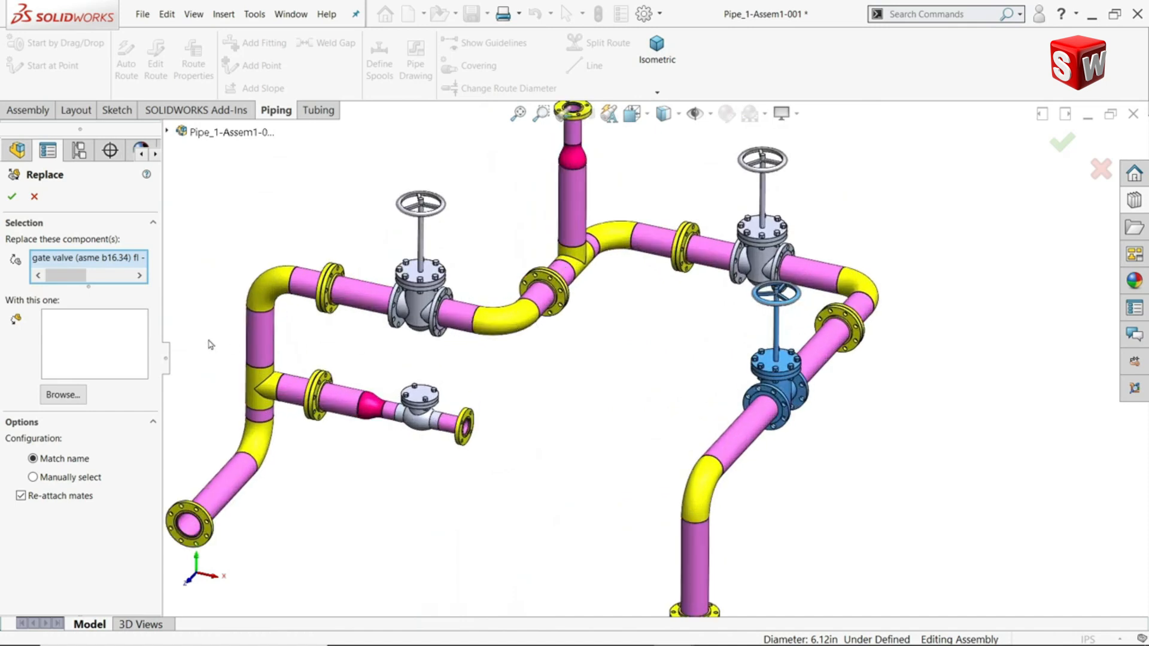
# Step: Load globe valve (asme b16.34) fl -150-2500 from the routing valves folder as the replacement component
pyautogui.click(63, 395)
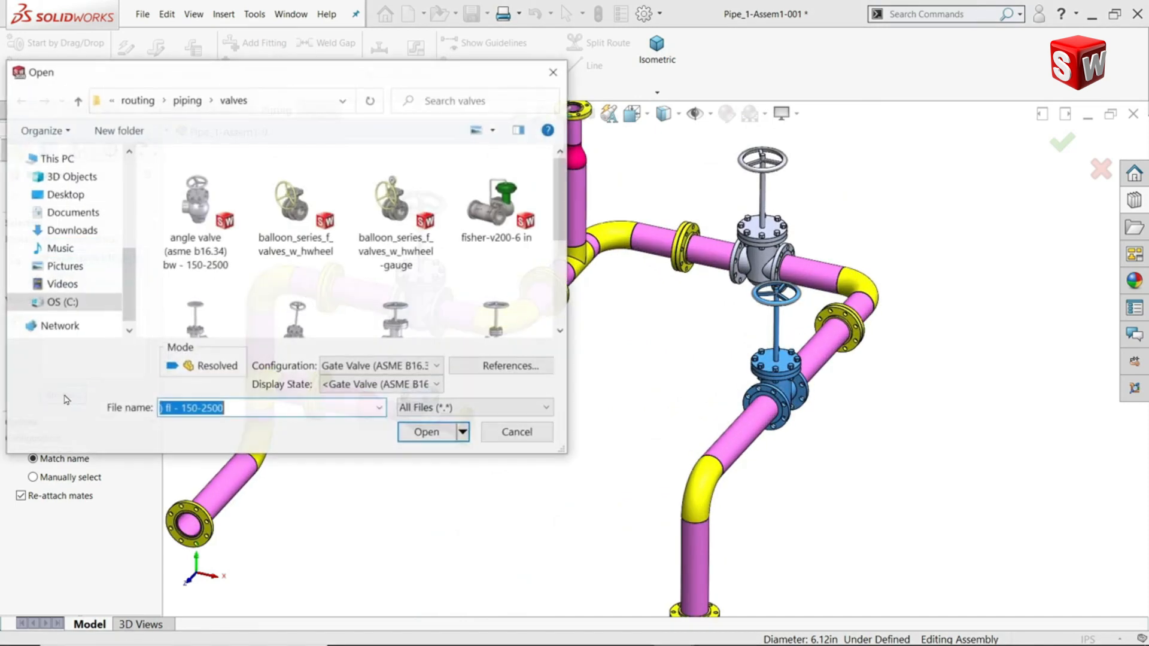
pyautogui.click(213, 103)
pyautogui.click(231, 300)
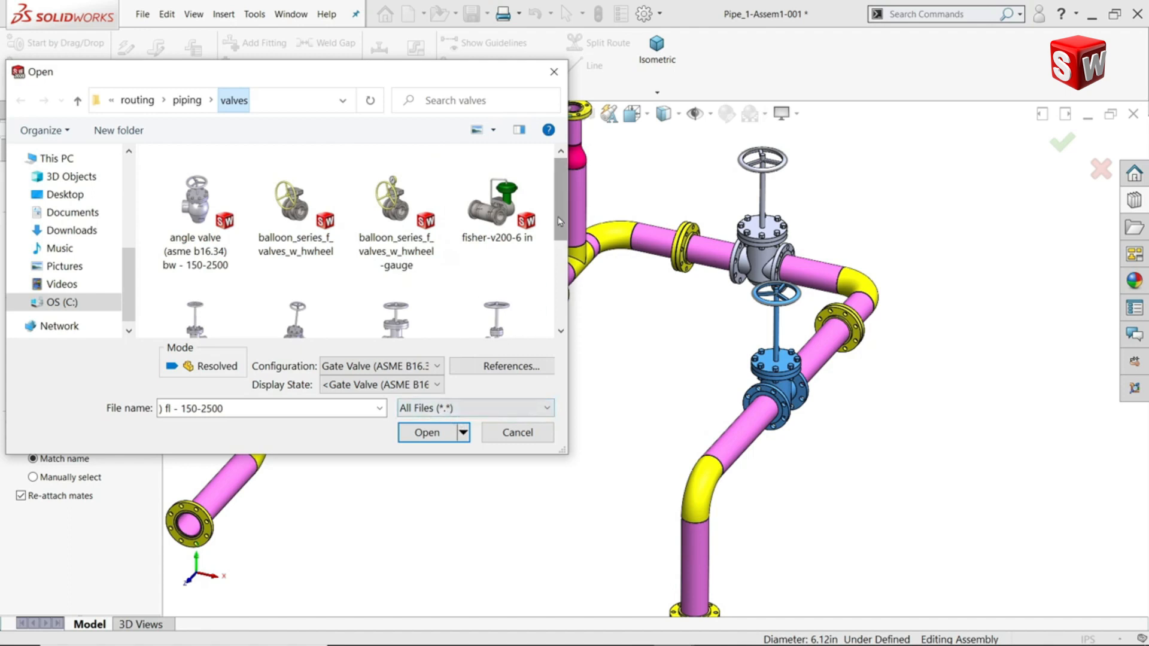
pyautogui.scroll(-2, 554, 282)
pyautogui.scroll(-1, 554, 283)
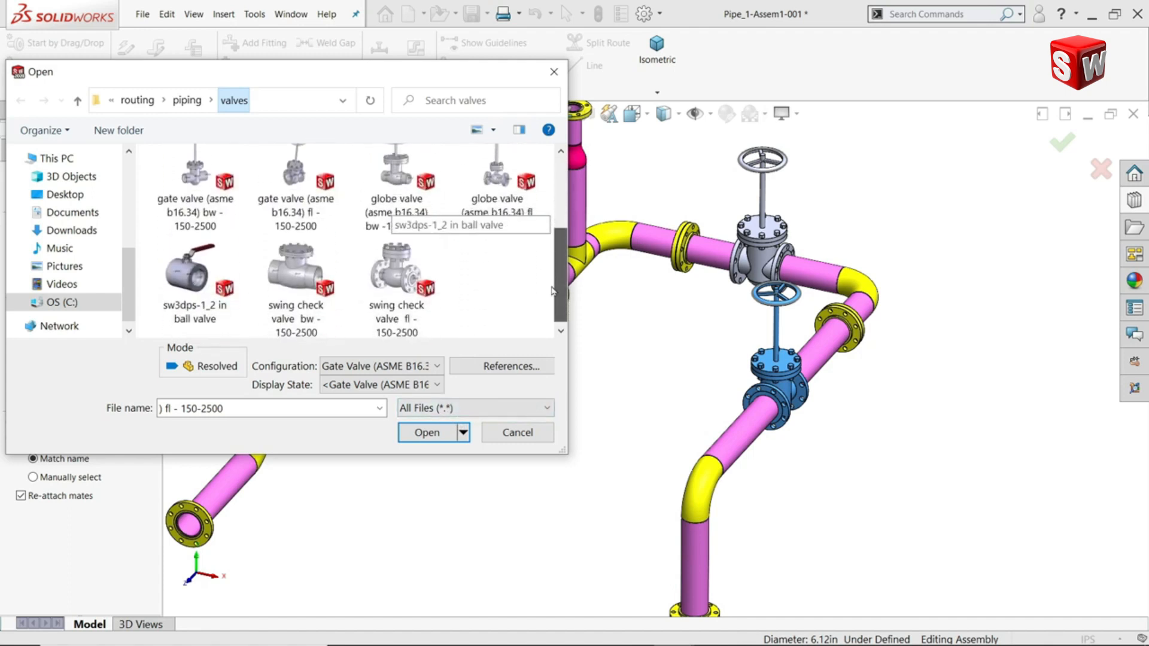
pyautogui.moveTo(552, 288); pyautogui.dragTo(549, 246)
pyautogui.click(497, 269)
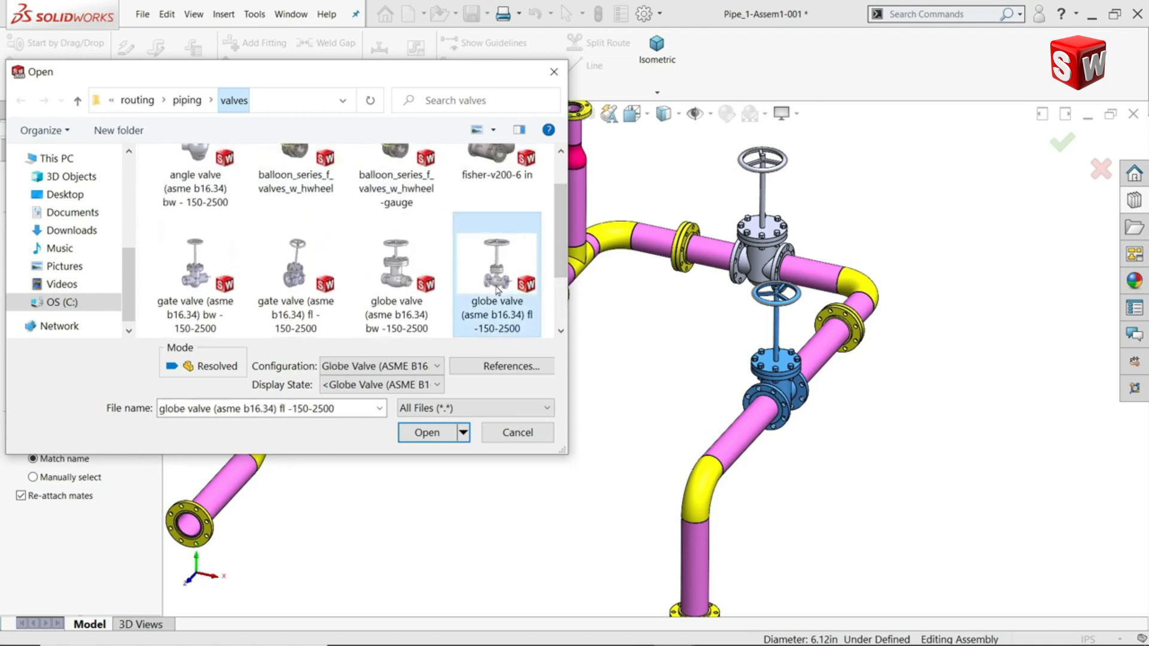
pyautogui.click(427, 433)
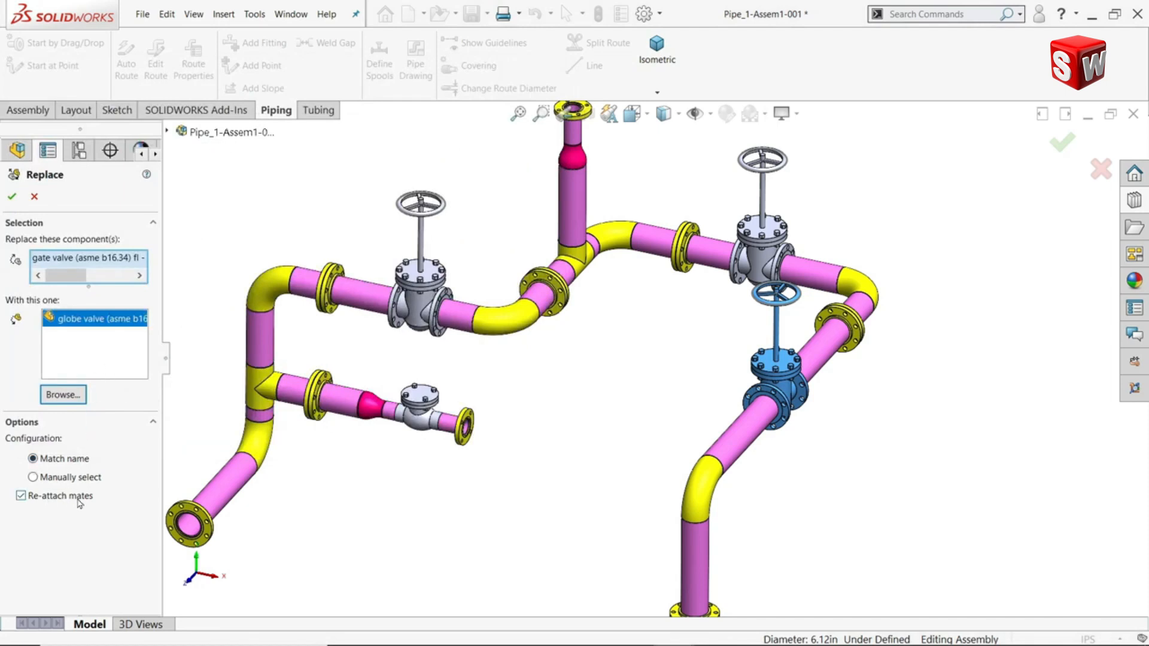
# Step: Apply the globe valve replacement using the matching configuration name and re-attached mates, and check the replaced valves in the route
pyautogui.click(13, 198)
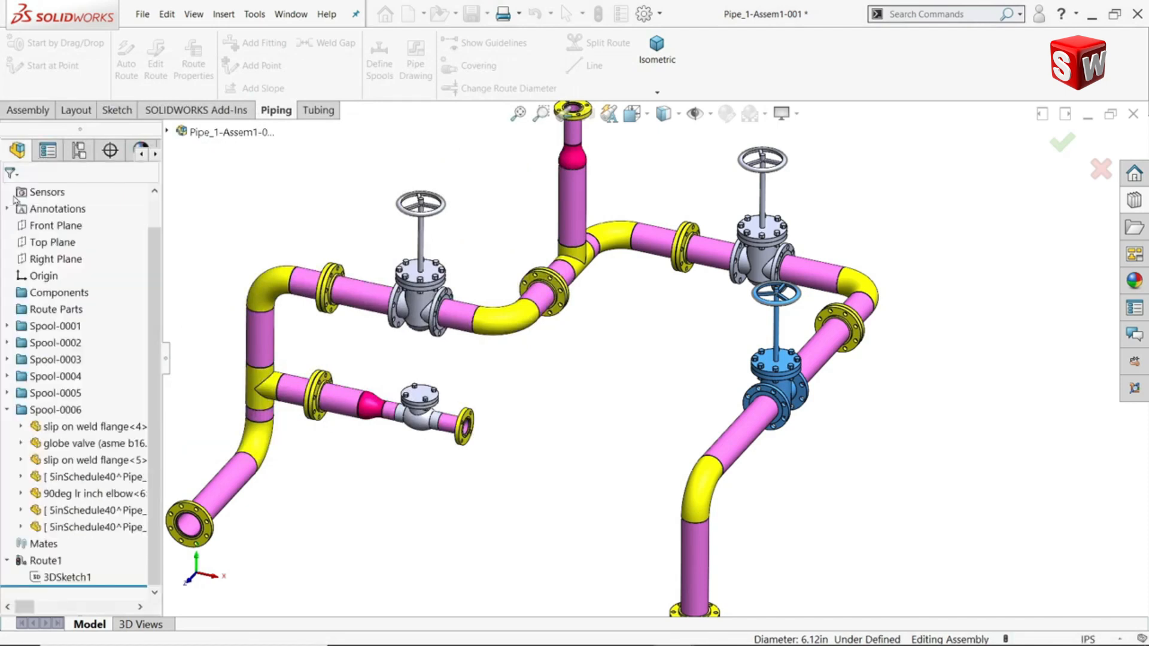
pyautogui.moveTo(674, 362)
pyautogui.mouseDown(button='middle')
pyautogui.moveTo(663, 308)
pyautogui.moveTo(674, 333)
pyautogui.moveTo(632, 329)
pyautogui.moveTo(670, 331)
pyautogui.moveTo(672, 354)
pyautogui.moveTo(658, 347)
pyautogui.mouseUp(button='middle')
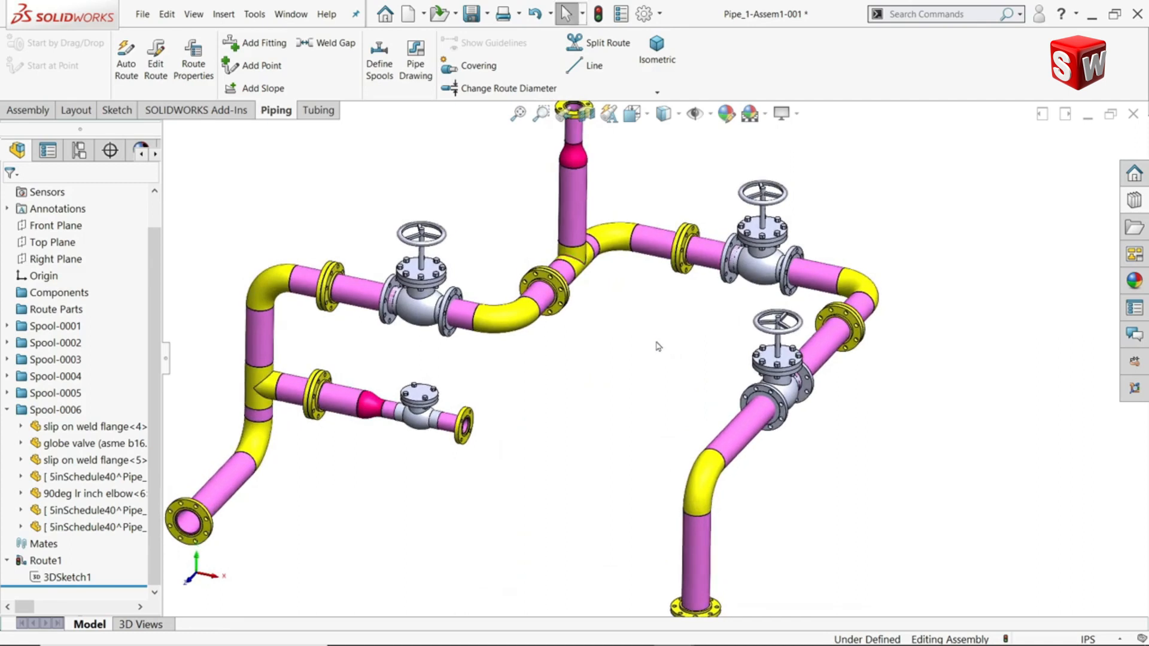
pyautogui.scroll(3, 647, 350)
pyautogui.scroll(-2, 621, 371)
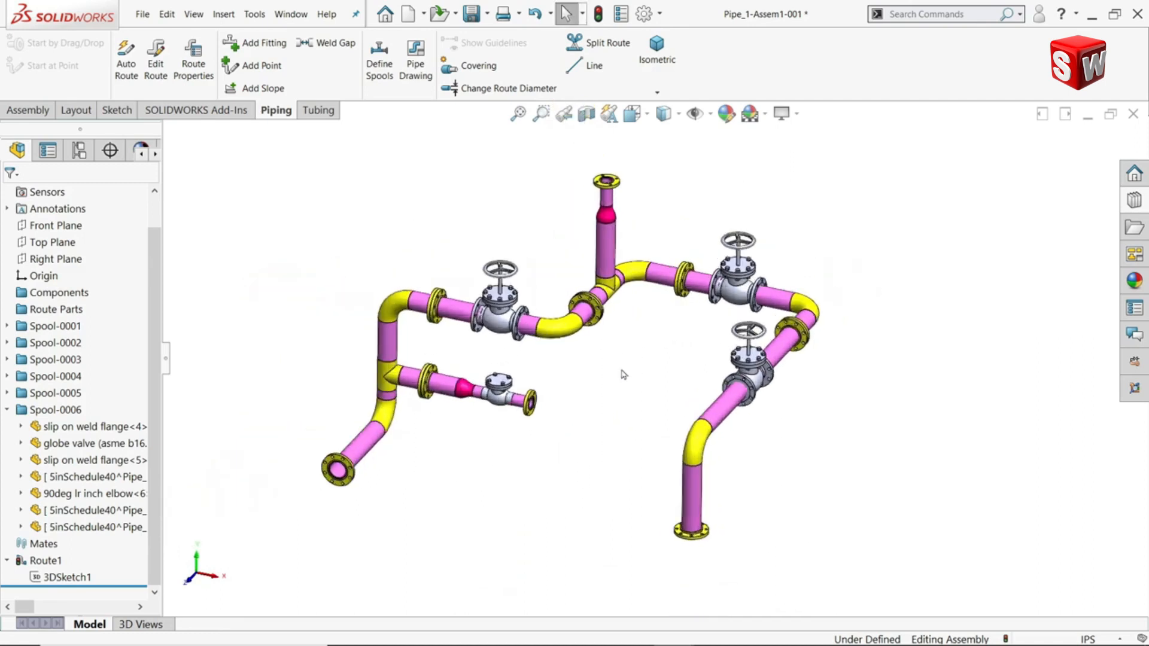
# Step: Highlight Spool-0001 through Spool-0006 together in the model to review their colors, and clear the selection
pyautogui.click(49, 329)
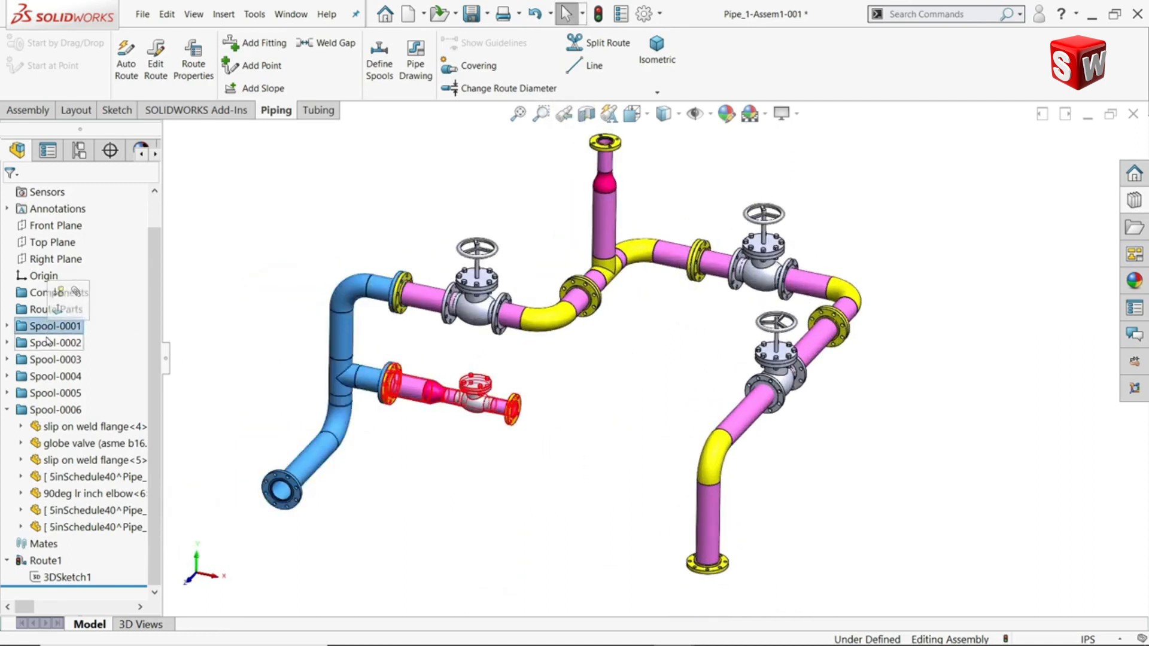
pyautogui.keyDown('ctrl'); pyautogui.click(54, 343); pyautogui.keyUp('ctrl')
pyautogui.keyDown('ctrl'); pyautogui.click(54, 360); pyautogui.keyUp('ctrl')
pyautogui.keyDown('ctrl'); pyautogui.click(53, 376); pyautogui.keyUp('ctrl')
pyautogui.keyDown('ctrl'); pyautogui.click(54, 394); pyautogui.keyUp('ctrl')
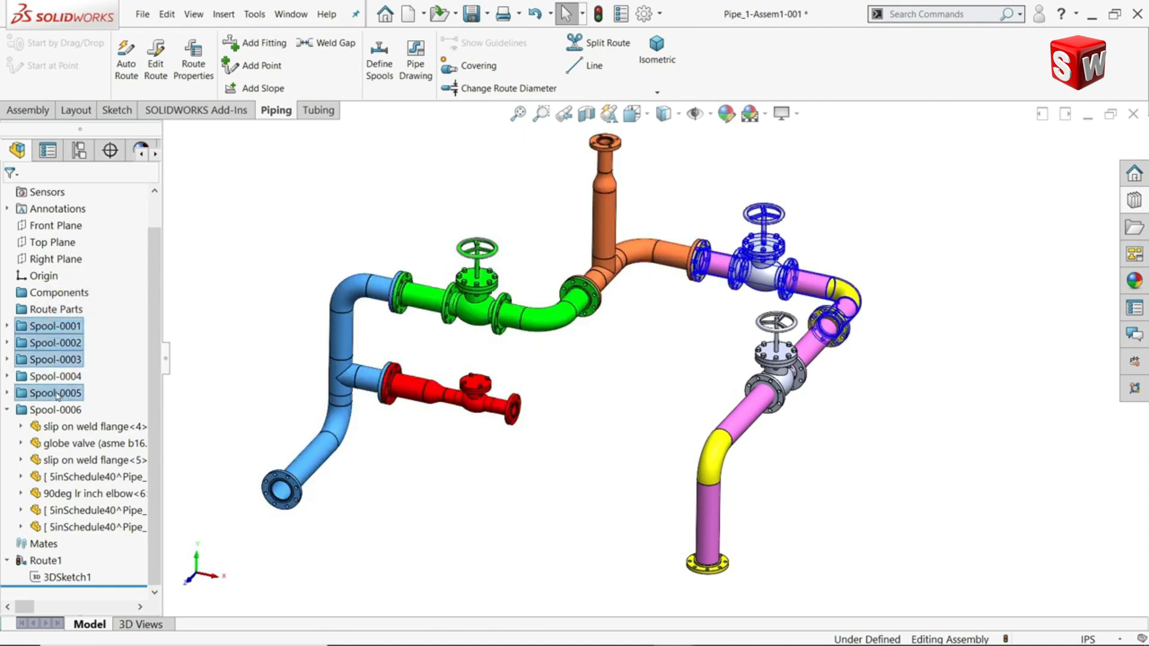
pyautogui.keyDown('ctrl'); pyautogui.click(56, 410); pyautogui.keyUp('ctrl')
pyautogui.moveTo(264, 312)
pyautogui.mouseDown(button='middle')
pyautogui.moveTo(247, 294)
pyautogui.moveTo(268, 311)
pyautogui.moveTo(261, 304)
pyautogui.mouseUp(button='middle')
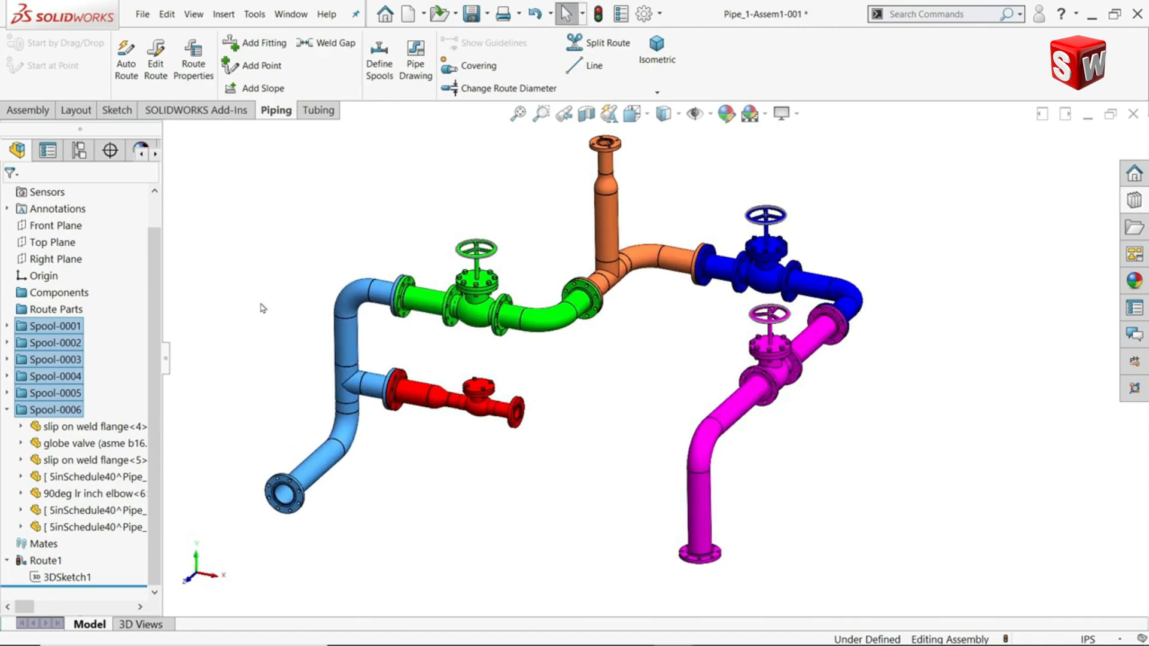
pyautogui.click(260, 287)
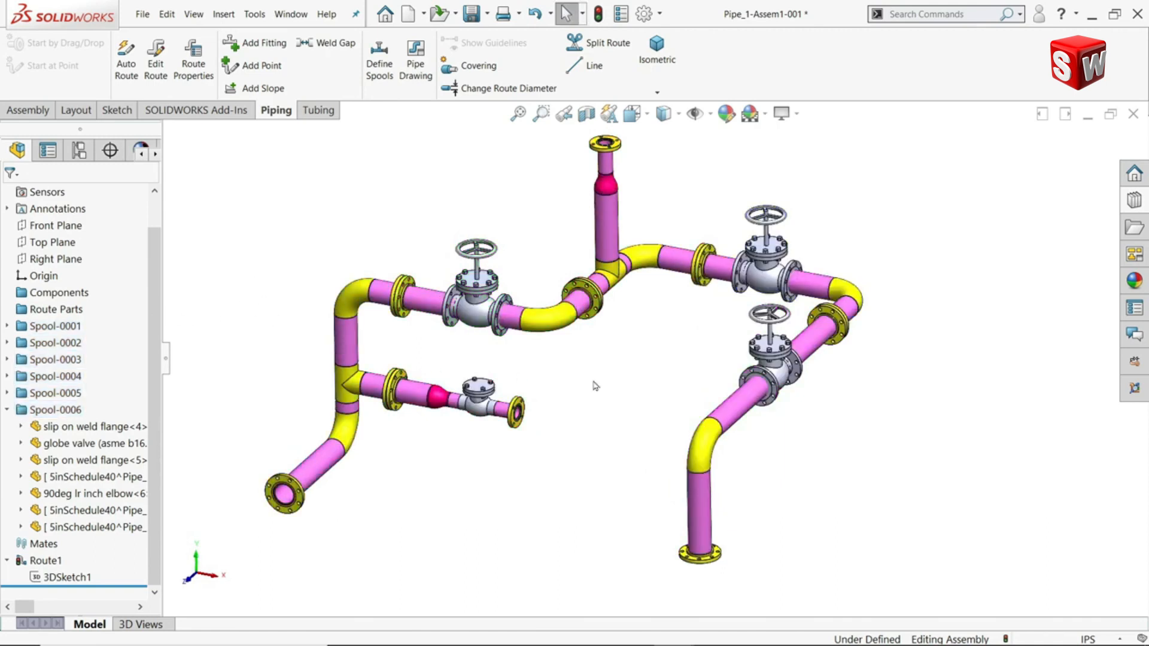
pyautogui.moveTo(602, 382)
pyautogui.mouseDown(button='middle')
pyautogui.moveTo(603, 361)
pyautogui.moveTo(607, 389)
pyautogui.mouseUp(button='middle')
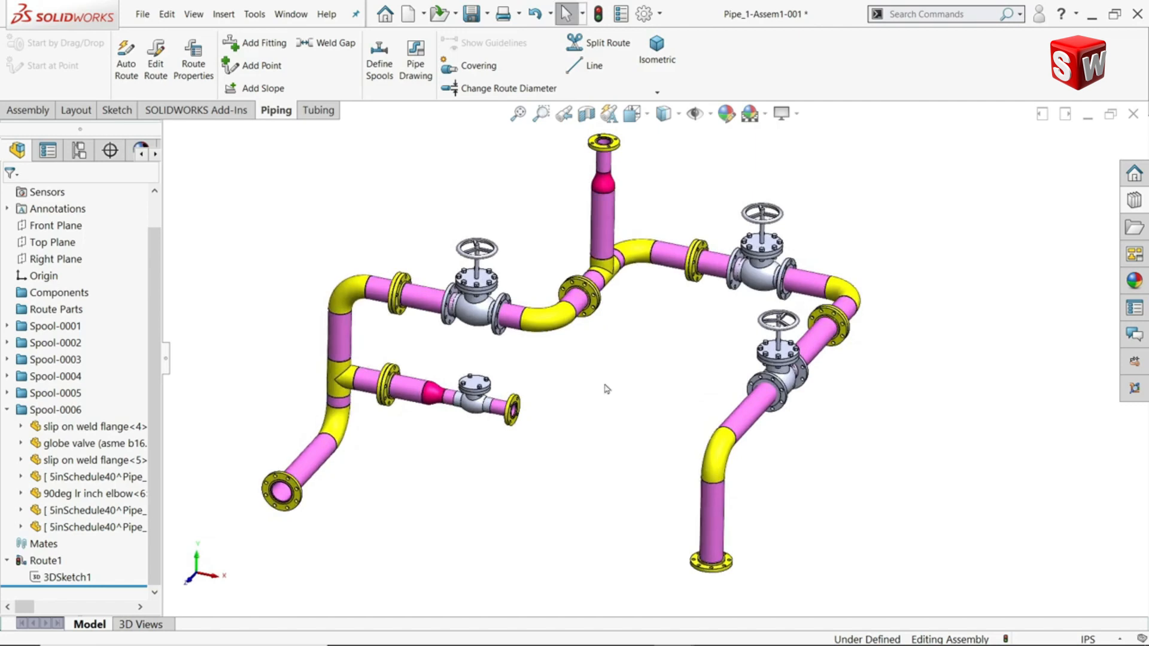